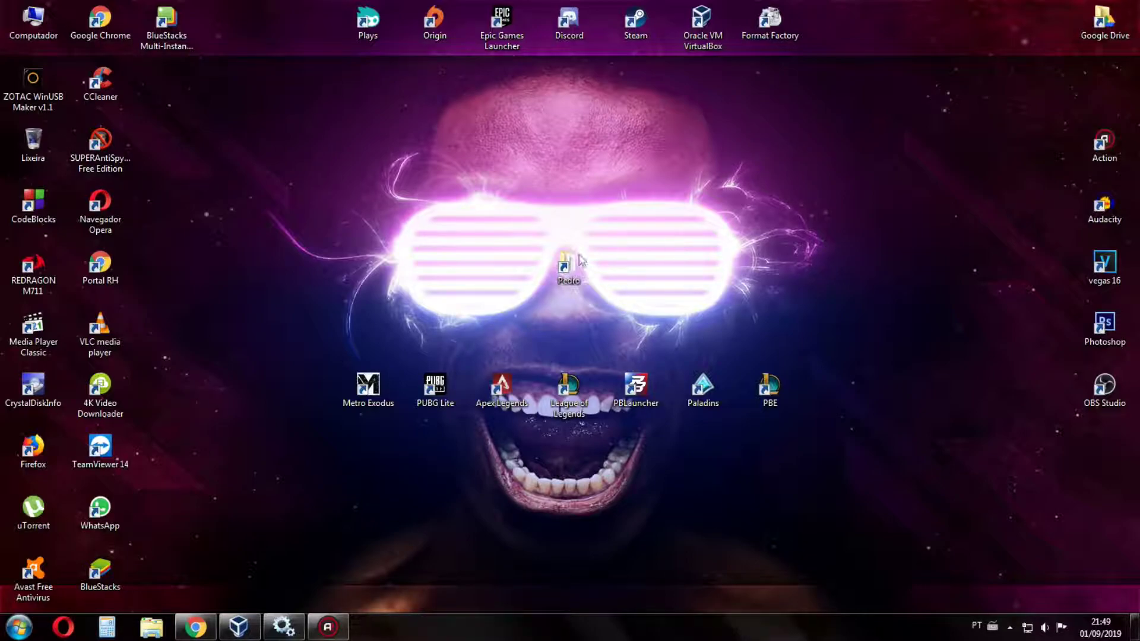
pyautogui.rightClick(375, 191)
pyautogui.click(408, 254)
pyautogui.rightClick(270, 187)
pyautogui.click(287, 249)
# Step: Close the Services console window that is already running
pyautogui.click(284, 627)
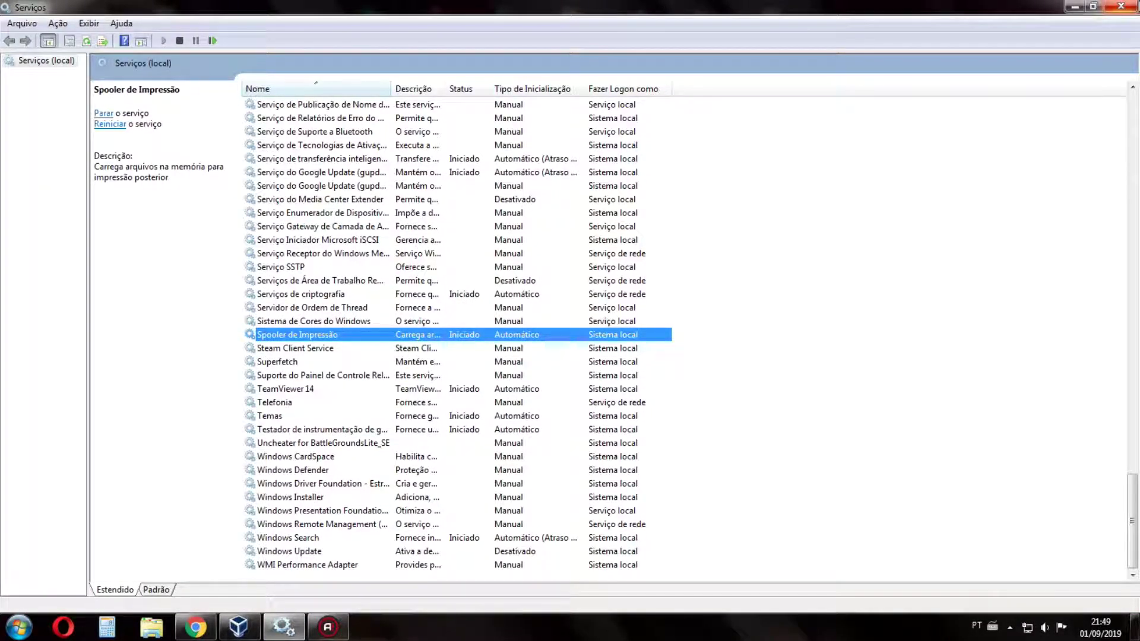
pyautogui.click(1134, 7)
pyautogui.press('super')
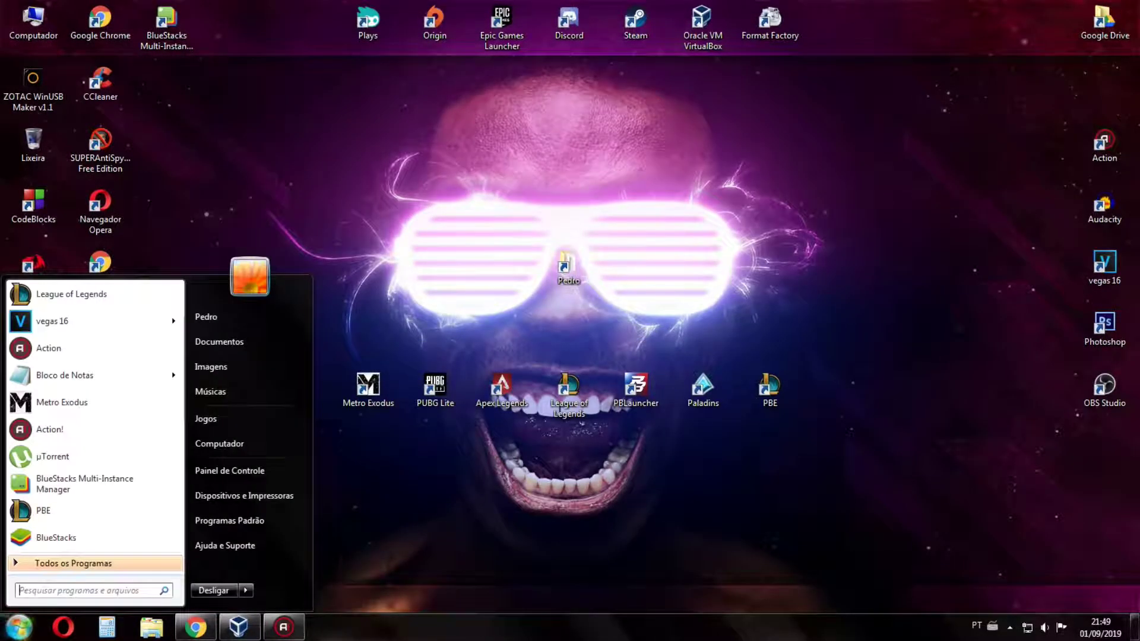
pyautogui.write('s')
pyautogui.click(19, 629)
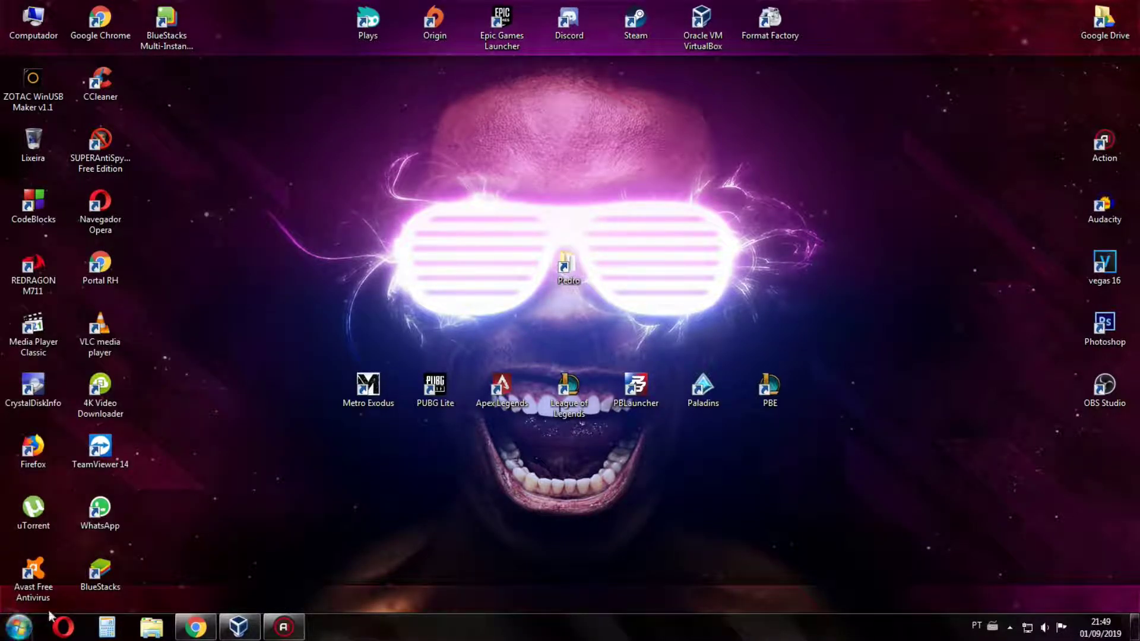
# Step: Search for "serv", open the Serviços console and maximize its window
pyautogui.click(20, 629)
pyautogui.write('serv')
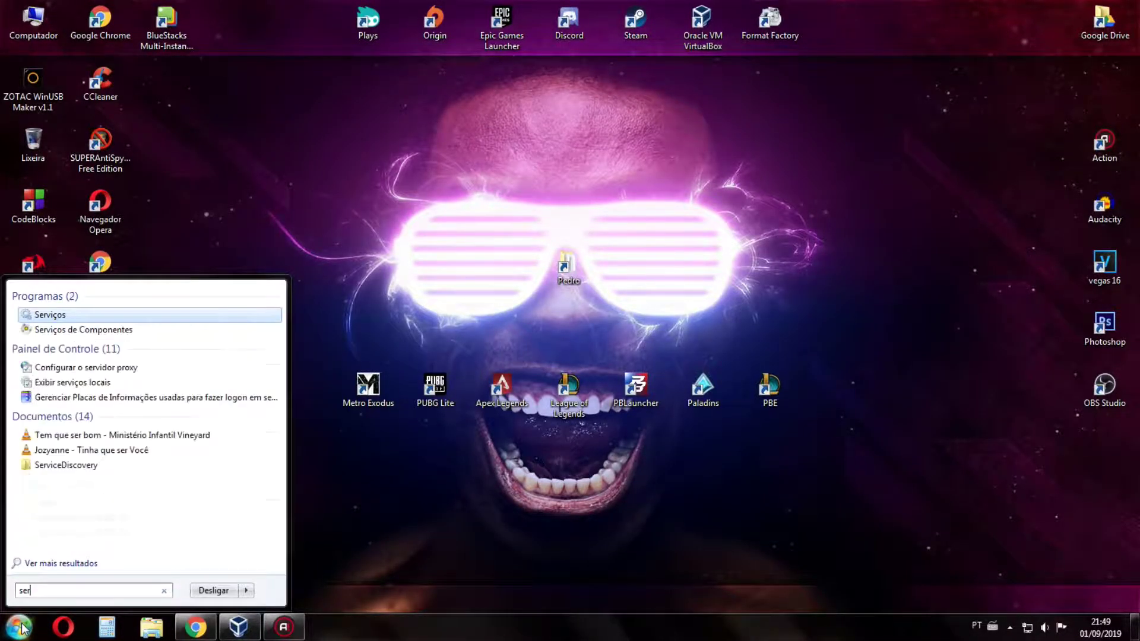
pyautogui.click(66, 316)
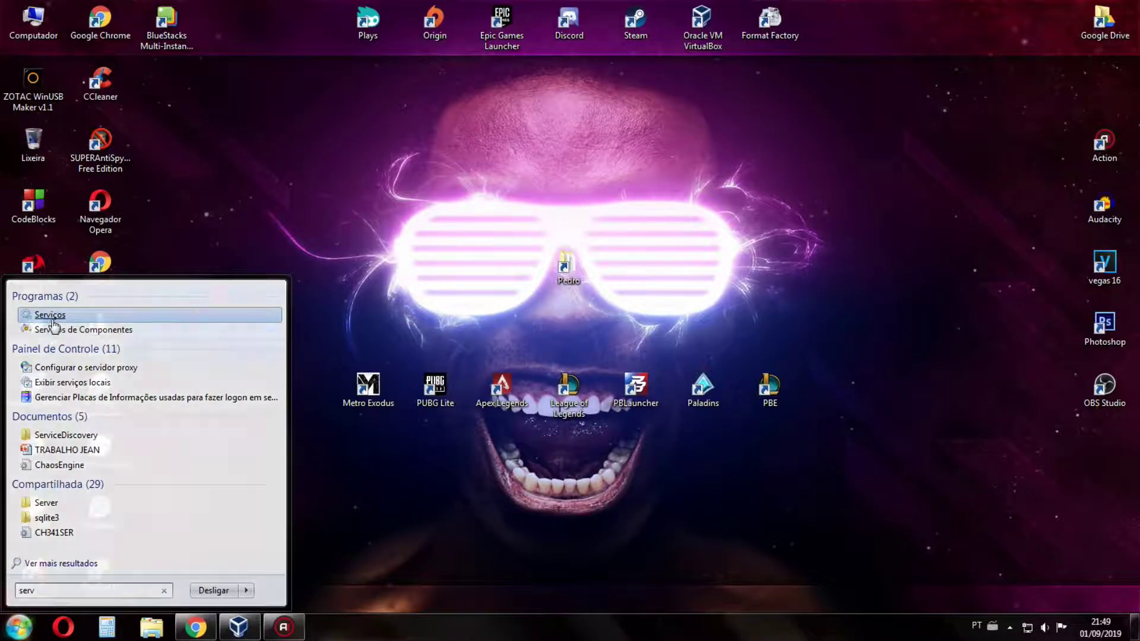
pyautogui.click(442, 304)
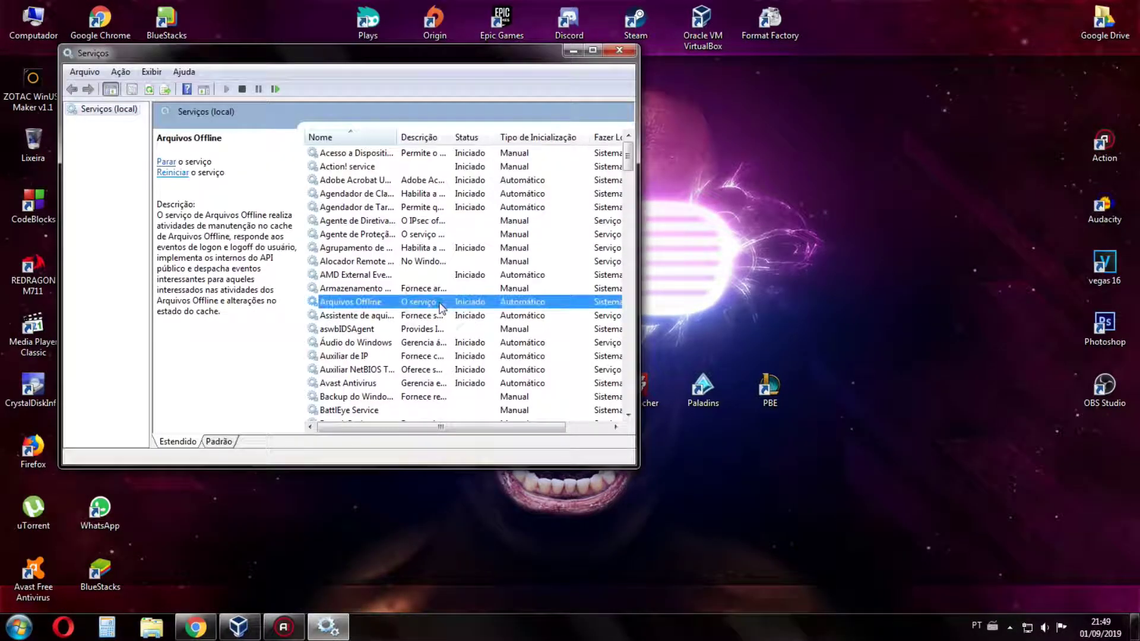
pyautogui.click(592, 50)
# Step: Widen the service name column and select the Spooler de Impressão service in the list
pyautogui.press('s')
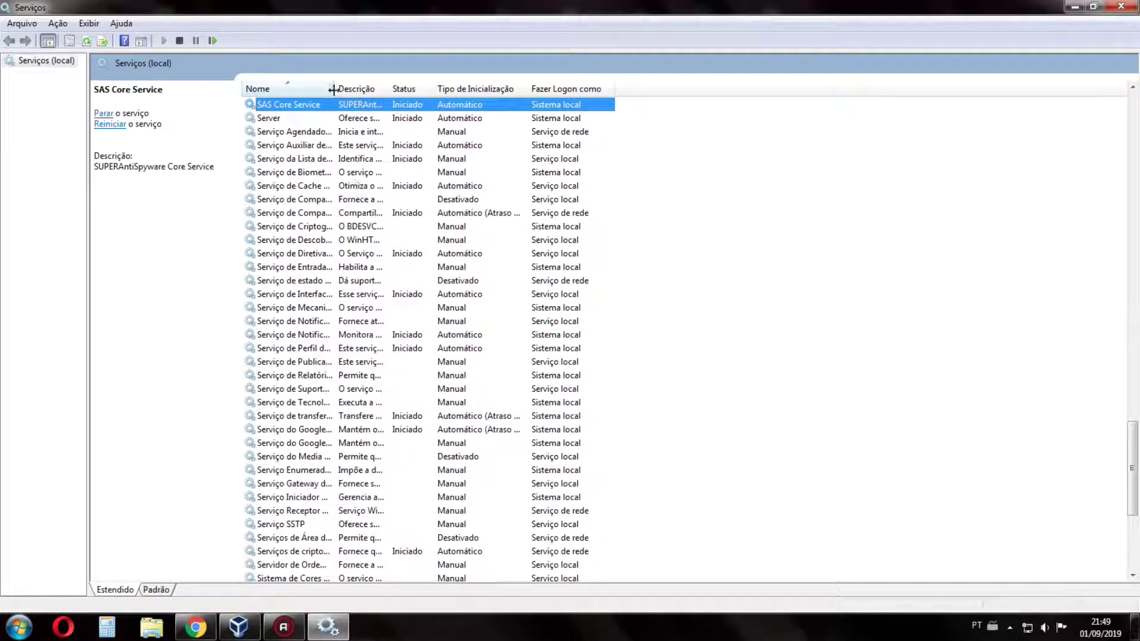
pyautogui.moveTo(334, 89); pyautogui.dragTo(513, 121)
pyautogui.press('Down')
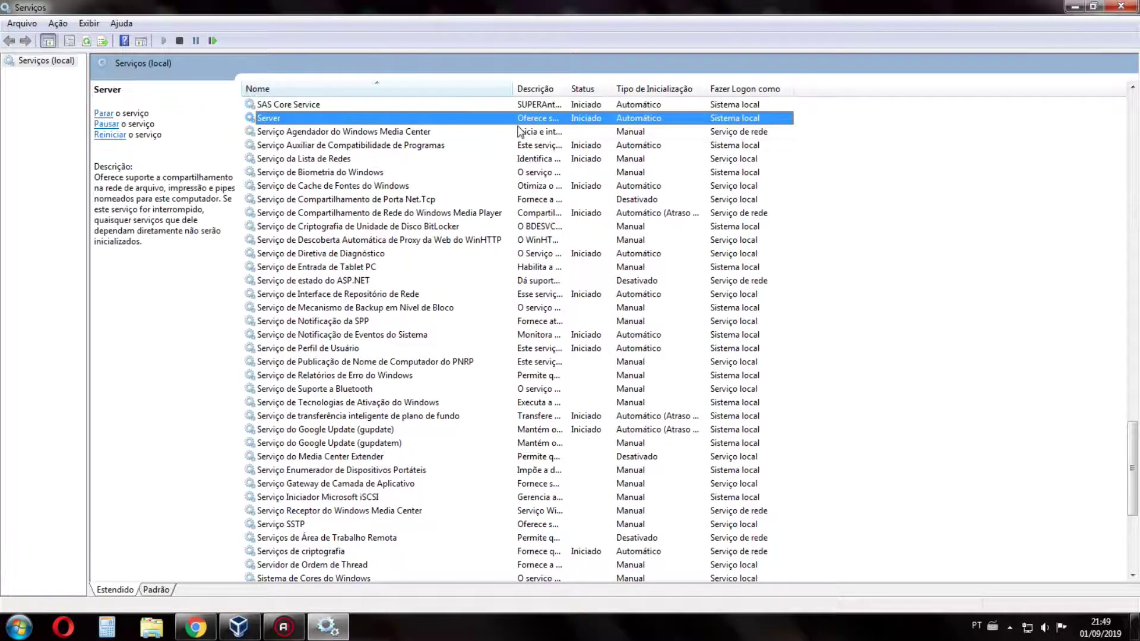
pyautogui.press('s')
pyautogui.press('p')
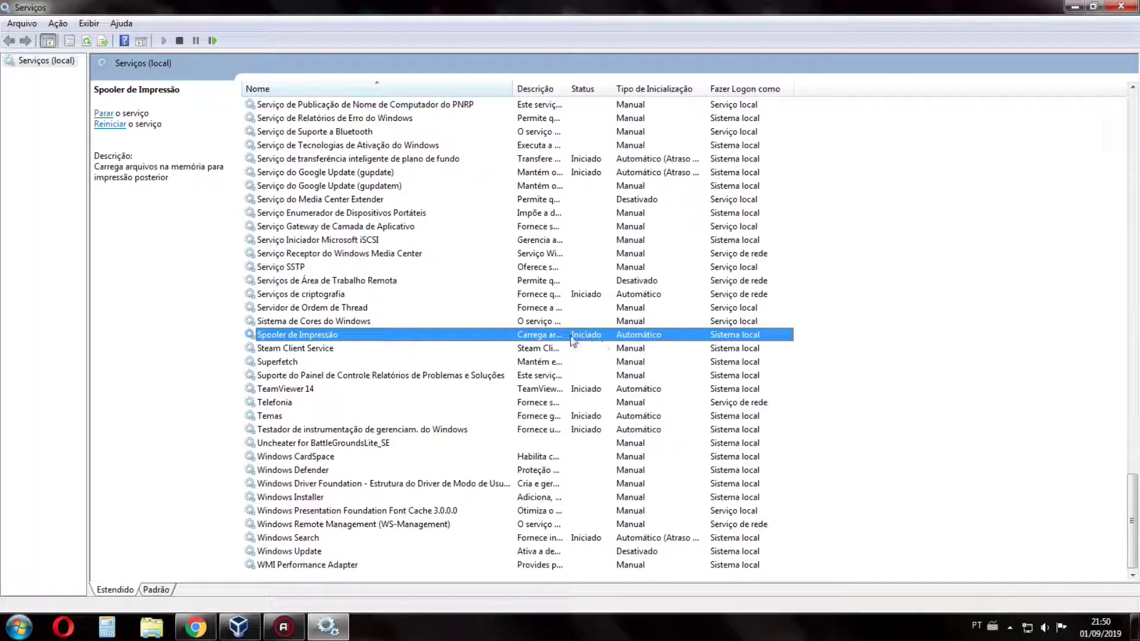
# Step: Open the properties of the Spooler de Impressão service and view its dependencies, expanding the HTTP entry
pyautogui.rightClick(609, 343)
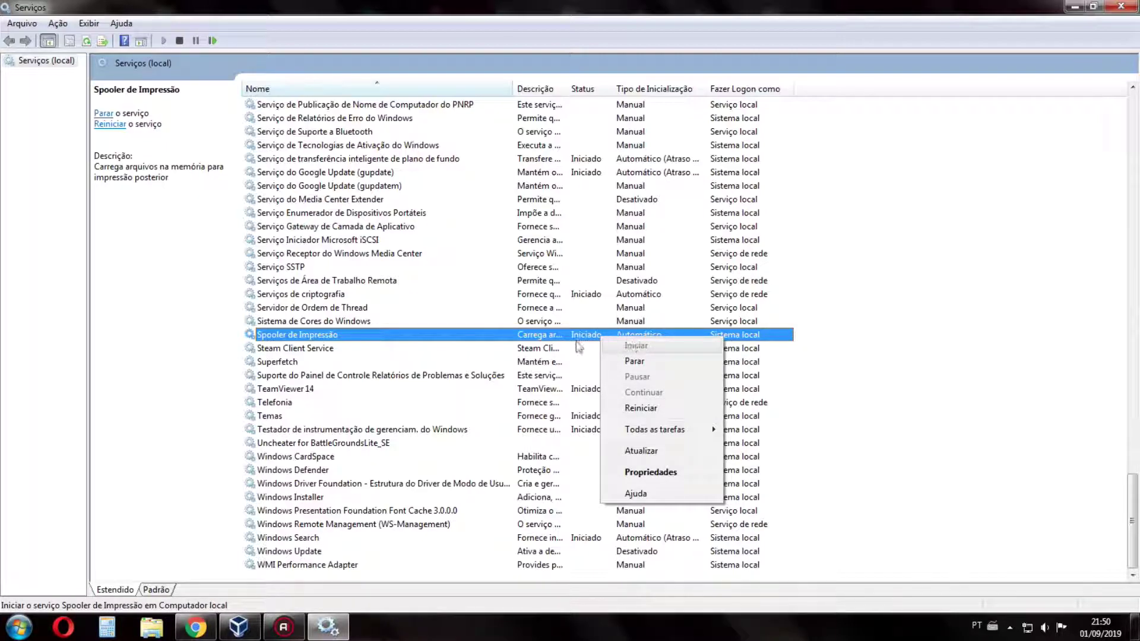
pyautogui.click(531, 335)
pyautogui.rightClick(601, 336)
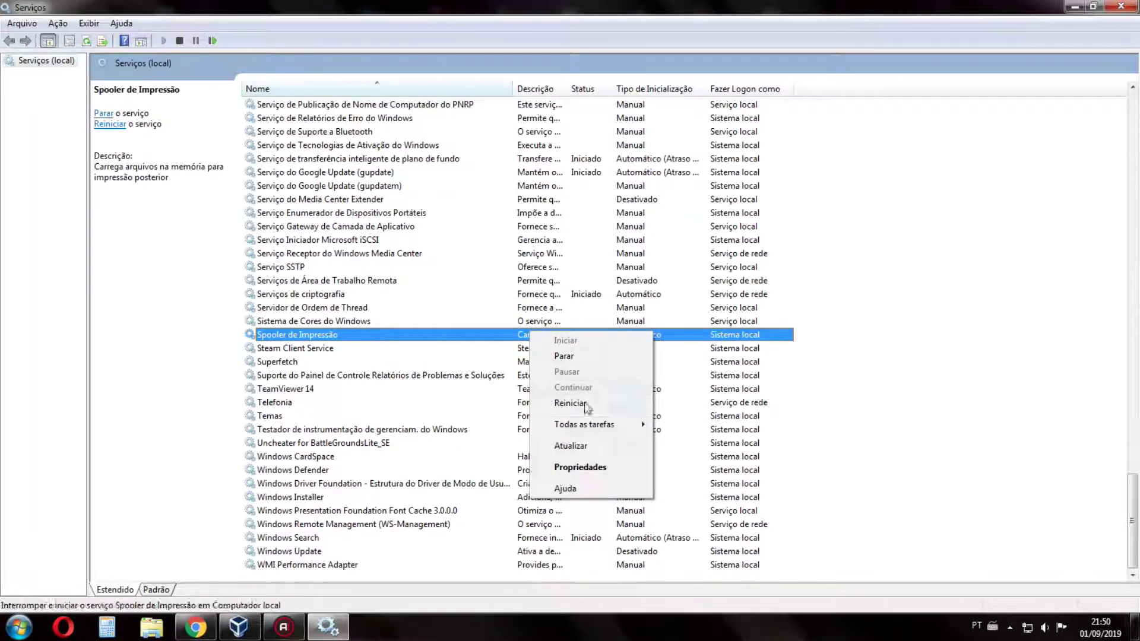
pyautogui.click(650, 472)
pyautogui.click(583, 172)
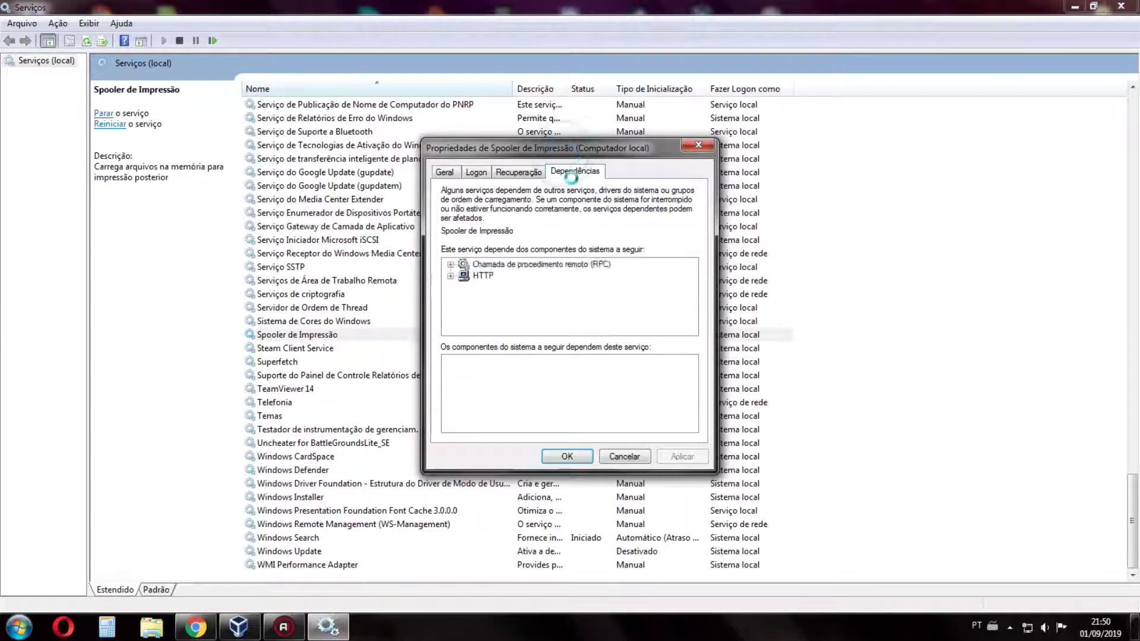
pyautogui.click(450, 276)
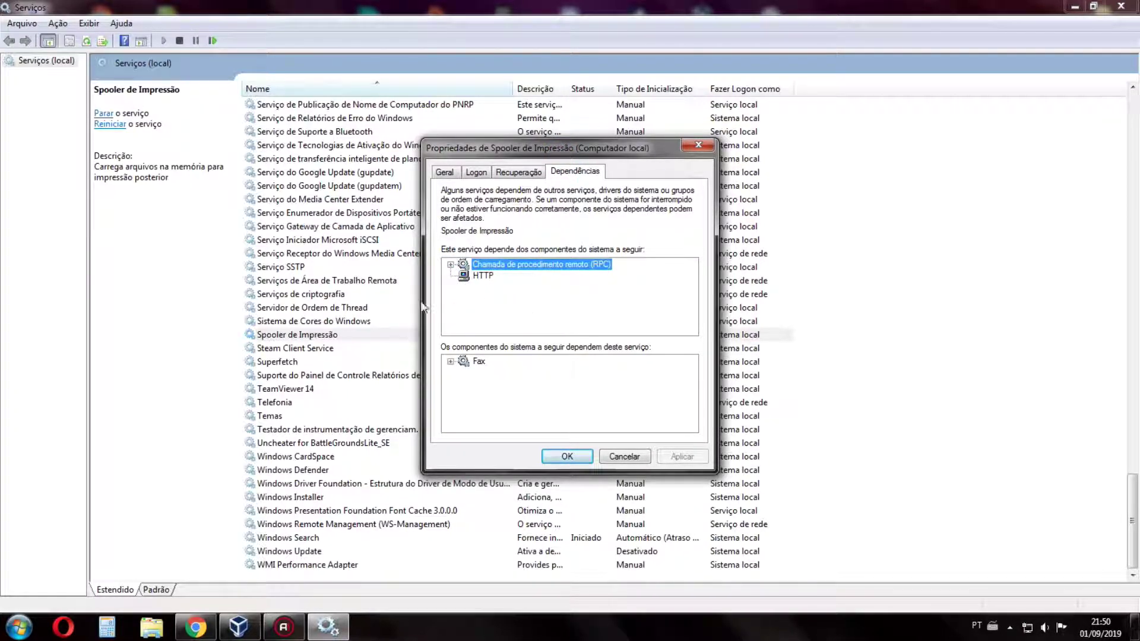
# Step: Look in the services list for an entry matching the spooler's HTTP dependency
pyautogui.click(346, 295)
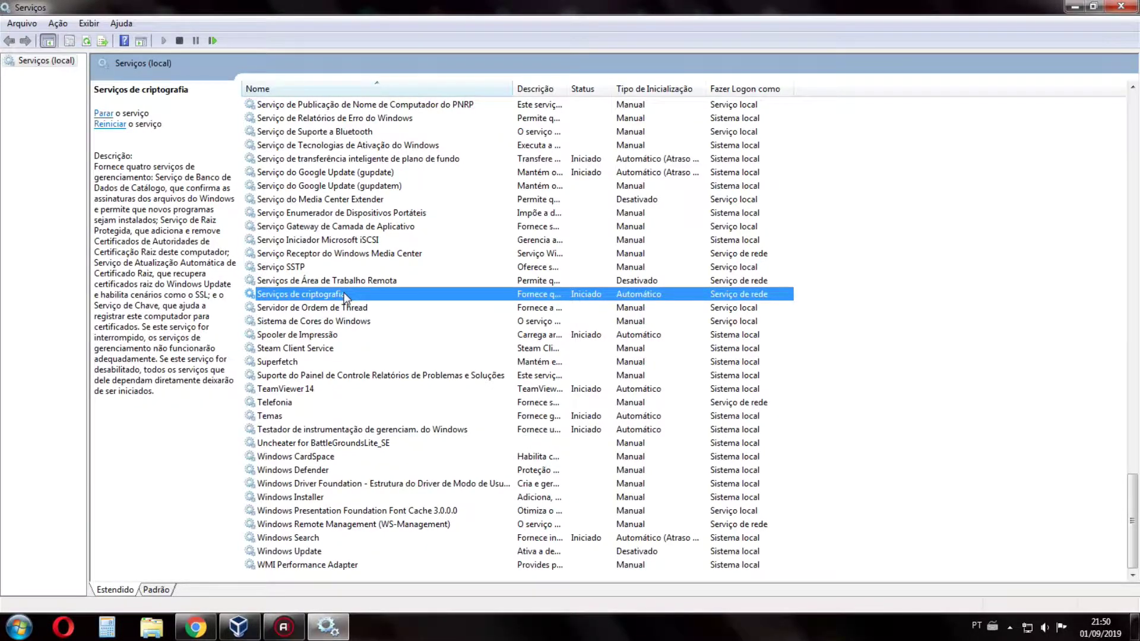
pyautogui.press('o')
pyautogui.click(344, 294)
pyautogui.press('h')
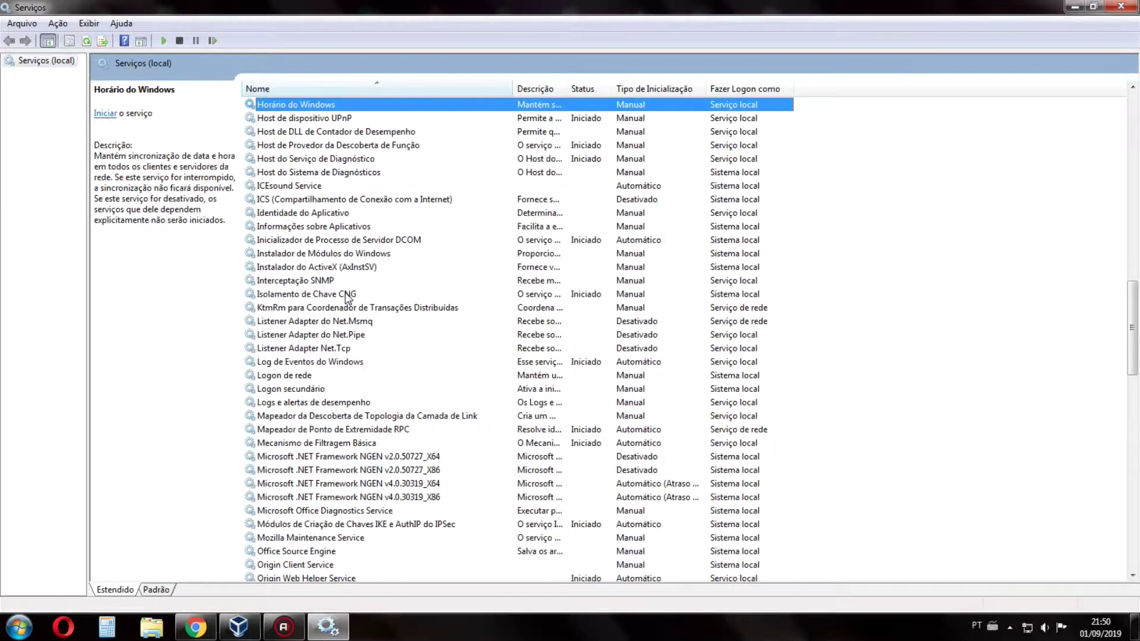
pyautogui.click(348, 348)
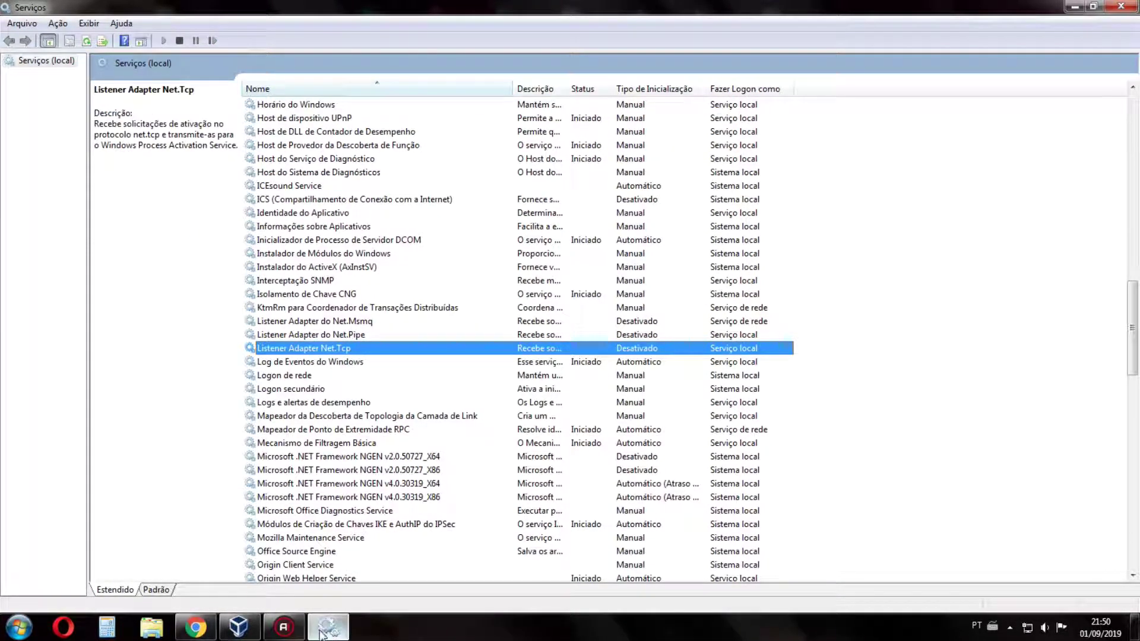
# Step: Return to the Spooler de Impressão properties window to recheck its dependencies
pyautogui.hotkey('alt', 'Tab')
pyautogui.hotkey('alt', 'Tab')
pyautogui.hotkey('alt', 'Tab')
pyautogui.hotkey('alt', 'Tab')
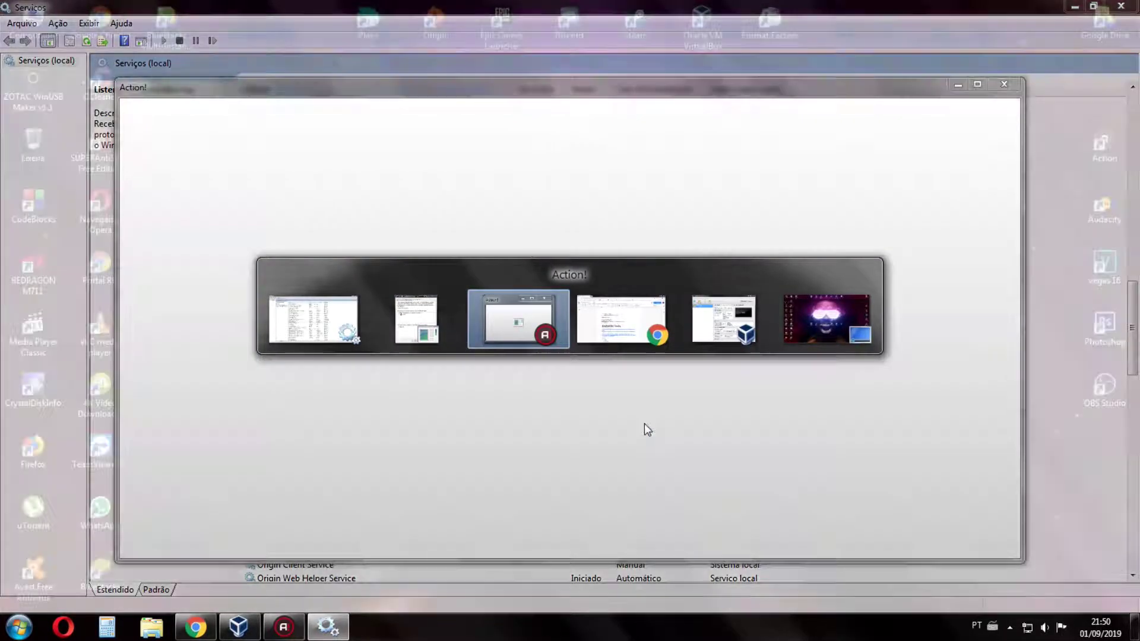
pyautogui.hotkey('alt', 'Tab')
pyautogui.hotkey('alt', 'Tab')
pyautogui.hotkey('alt', 'Tab')
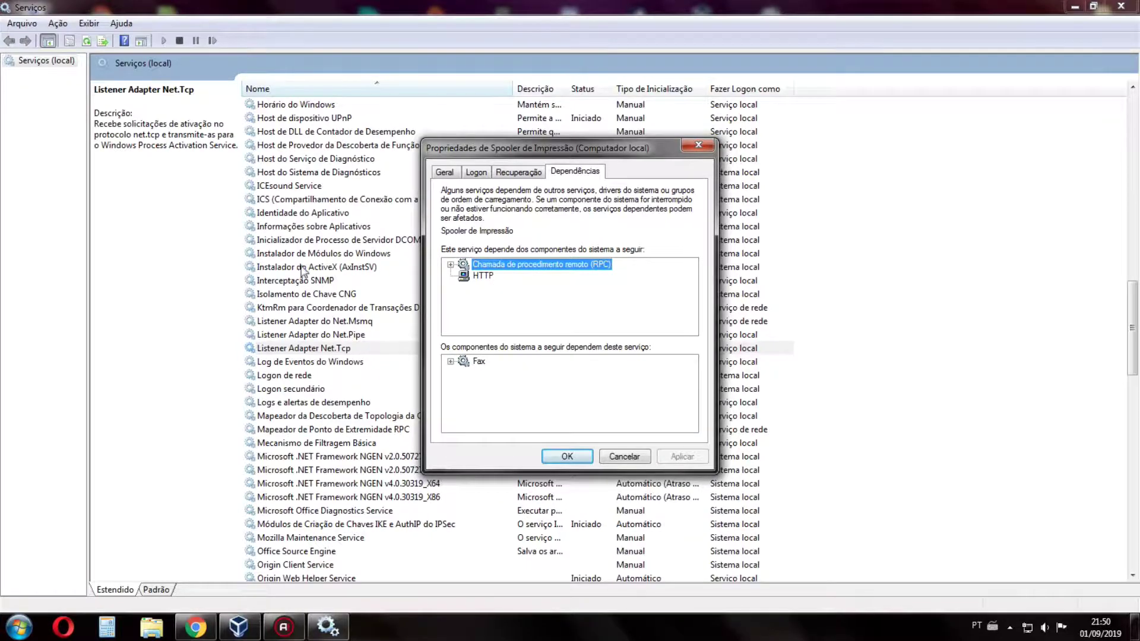
# Step: Browse the services from Experiência com Aplicativo to Instalador do ActiveX for the HTTP dependency
pyautogui.press('Escape')
pyautogui.click(333, 200)
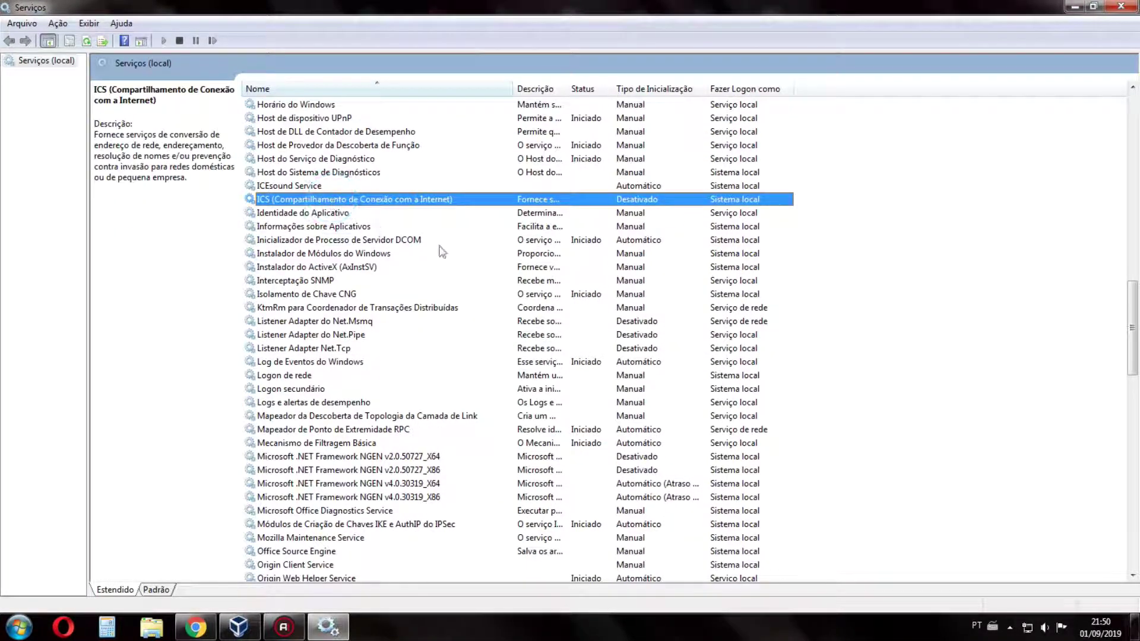
pyautogui.click(345, 254)
pyautogui.click(347, 267)
pyautogui.click(333, 159)
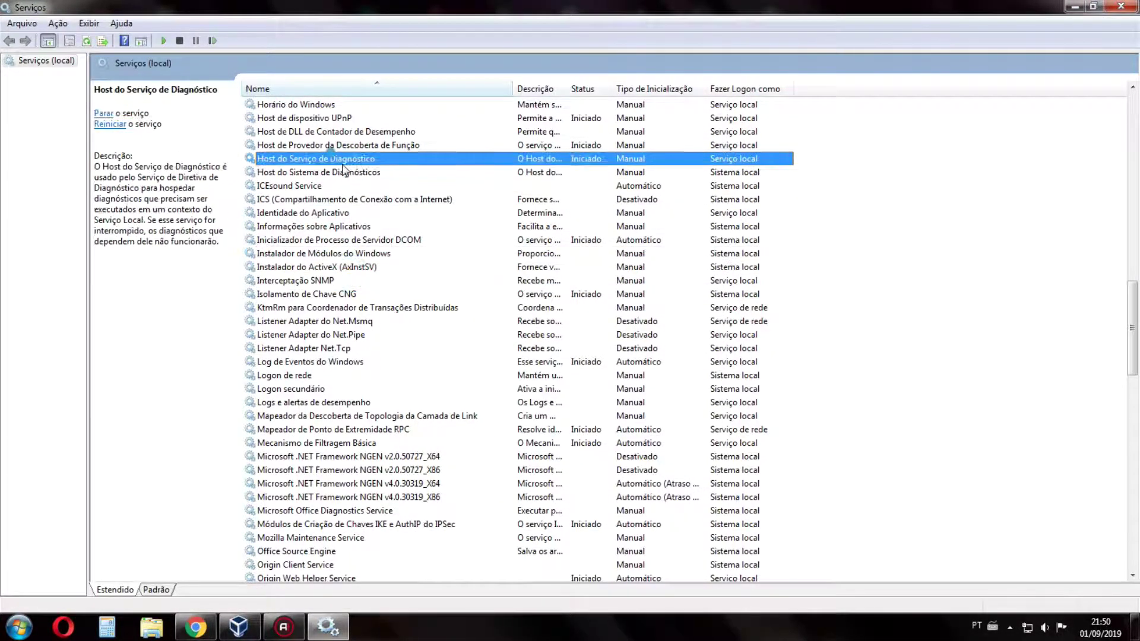
pyautogui.scroll(5, 375, 253)
pyautogui.scroll(4, 376, 254)
pyautogui.click(353, 294)
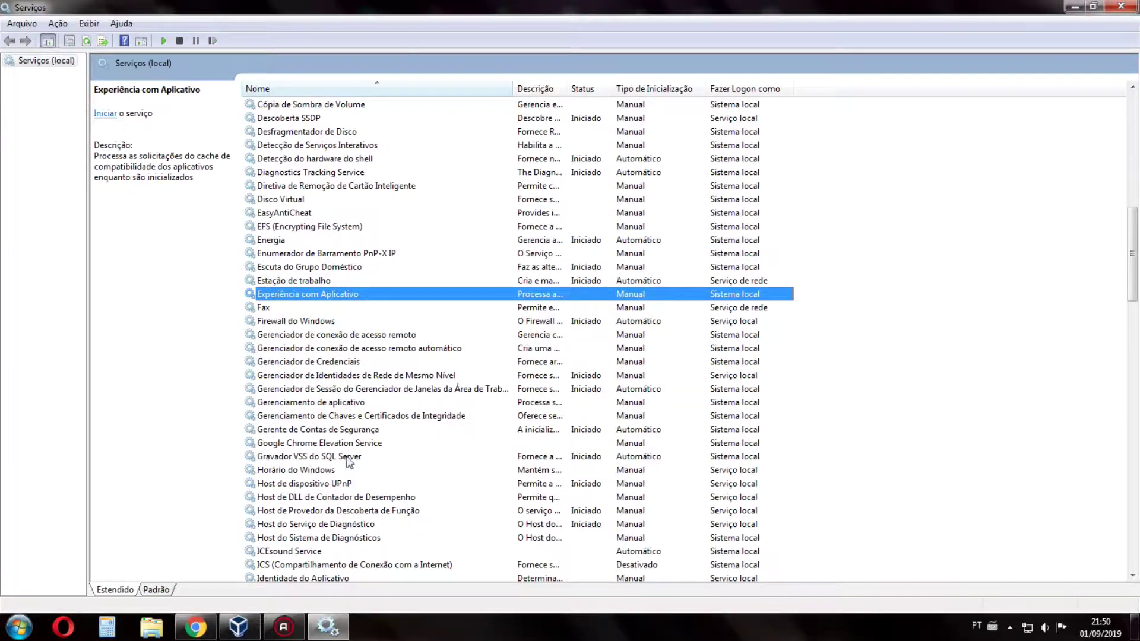
pyautogui.scroll(-4, 350, 451)
# Step: Cycle through all services whose names begin with H to look for an HTTP service
pyautogui.press('h')
pyautogui.press('h')
pyautogui.press('h')
pyautogui.press('h')
pyautogui.press('h')
pyautogui.press('h')
pyautogui.press('h')
pyautogui.press('h')
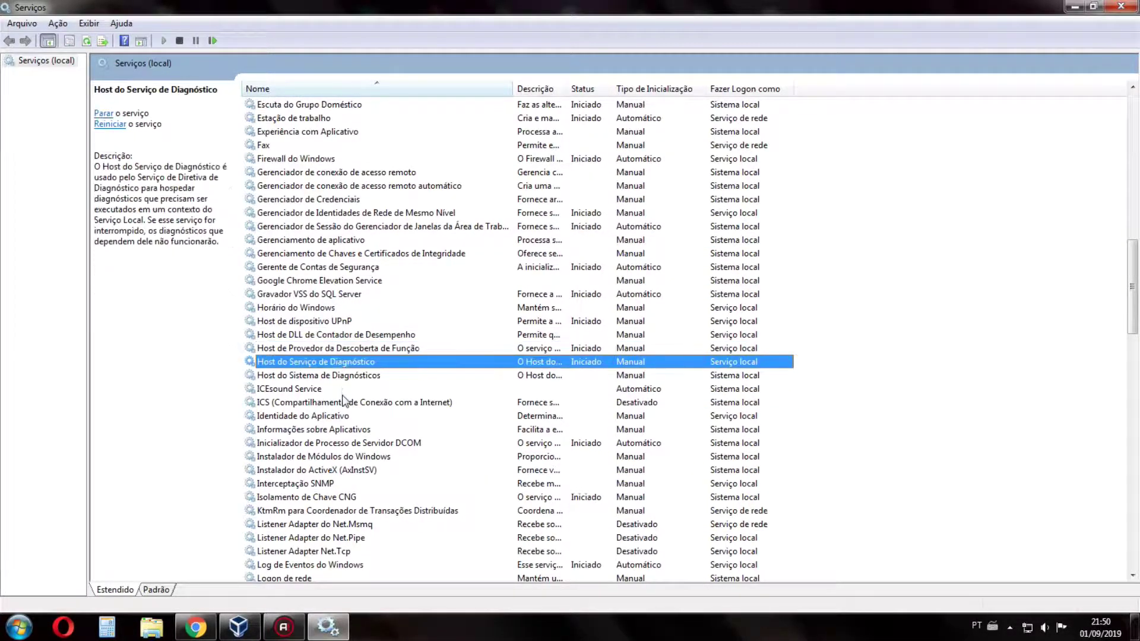
pyautogui.press('h')
pyautogui.press('h')
pyautogui.press('h')
pyautogui.press('h')
pyautogui.press('h')
pyautogui.press('h')
pyautogui.press('h')
pyautogui.press('h')
pyautogui.press('h')
pyautogui.press('h')
pyautogui.press('h')
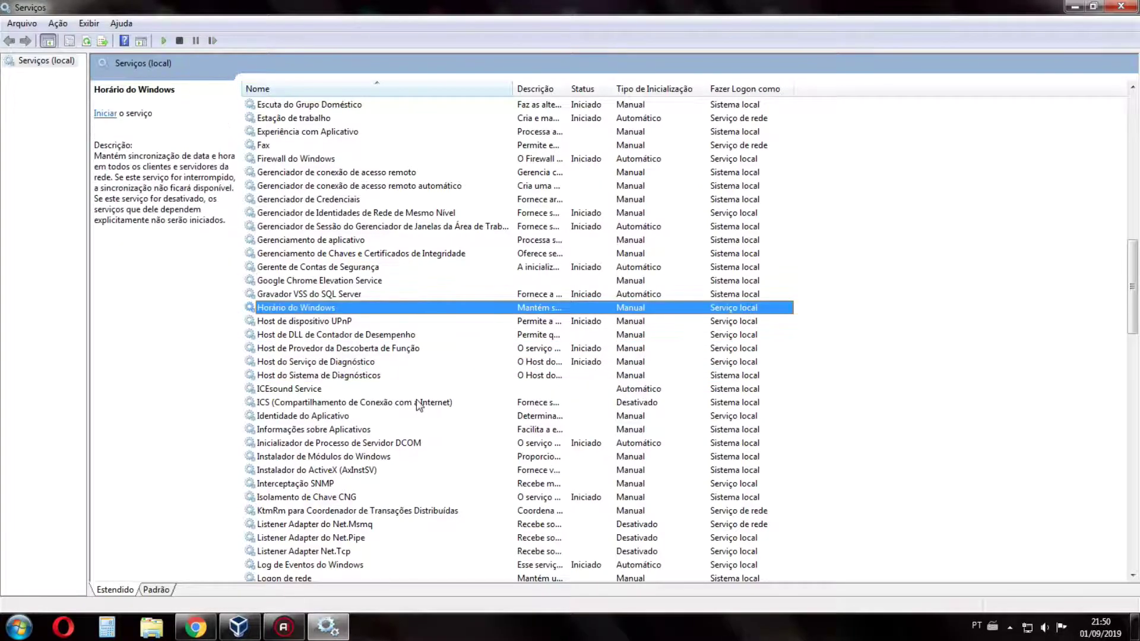
pyautogui.press('h')
pyautogui.press('h')
# Step: Scan the rest of the services list, from the entries beginning with M, for the HTTP service
pyautogui.press('m')
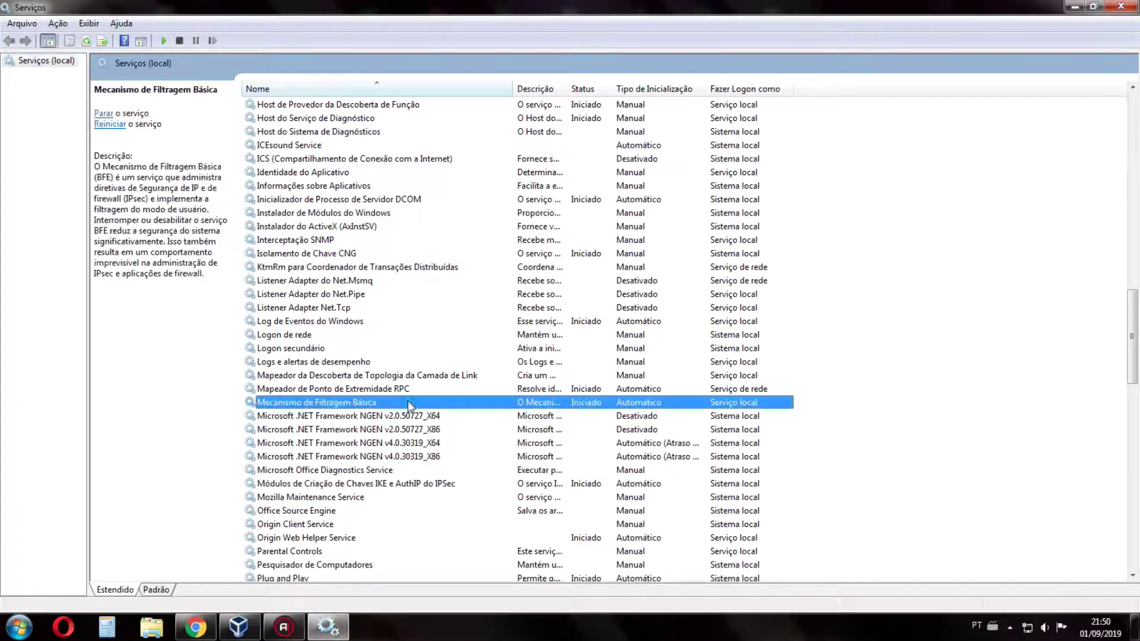
pyautogui.scroll(-10, 405, 415)
pyautogui.click(404, 414)
pyautogui.scroll(12, 405, 414)
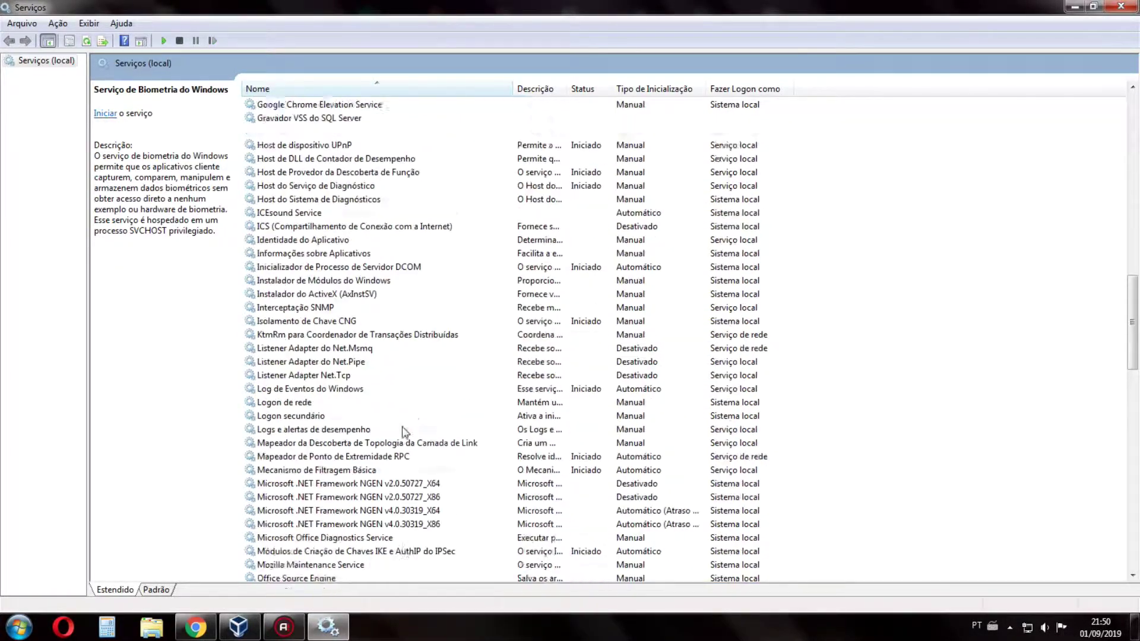
pyautogui.click(409, 456)
# Step: Bring back the Spooler de Impressão properties and examine the Chamada de procedimento remoto (RPC) and HTTP dependencies
pyautogui.hotkey('alt', 'Tab')
pyautogui.hotkey('alt', 'Tab')
pyautogui.hotkey('alt', 'Tab')
pyautogui.hotkey('alt', 'Tab')
pyautogui.hotkey('alt', 'Tab')
pyautogui.hotkey('alt', 'Tab')
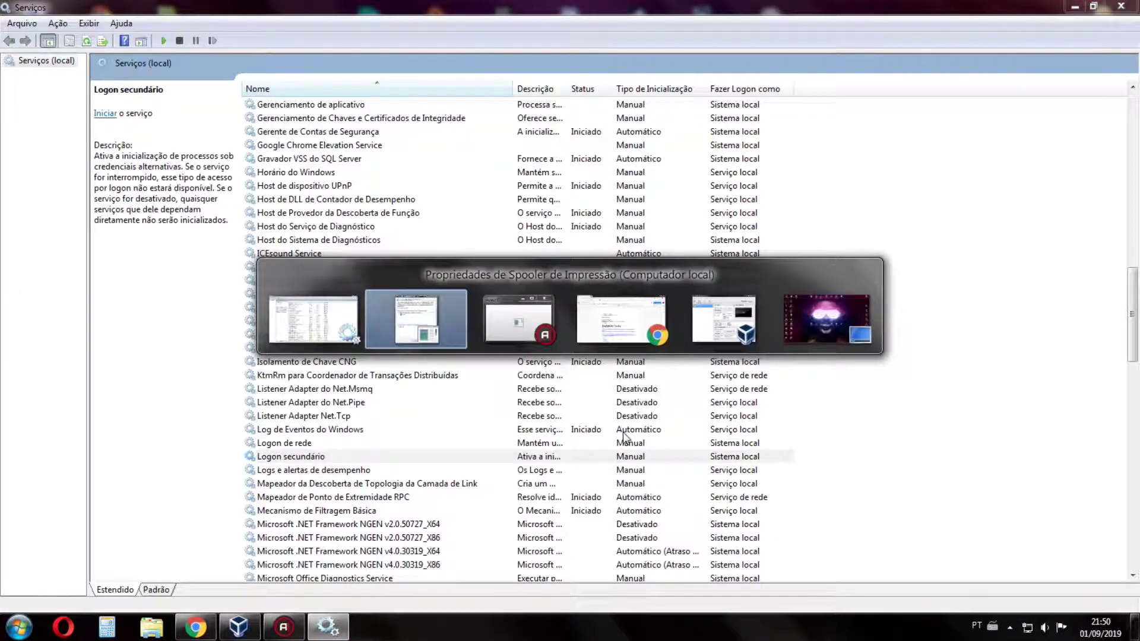
pyautogui.hotkey('alt', 'Tab')
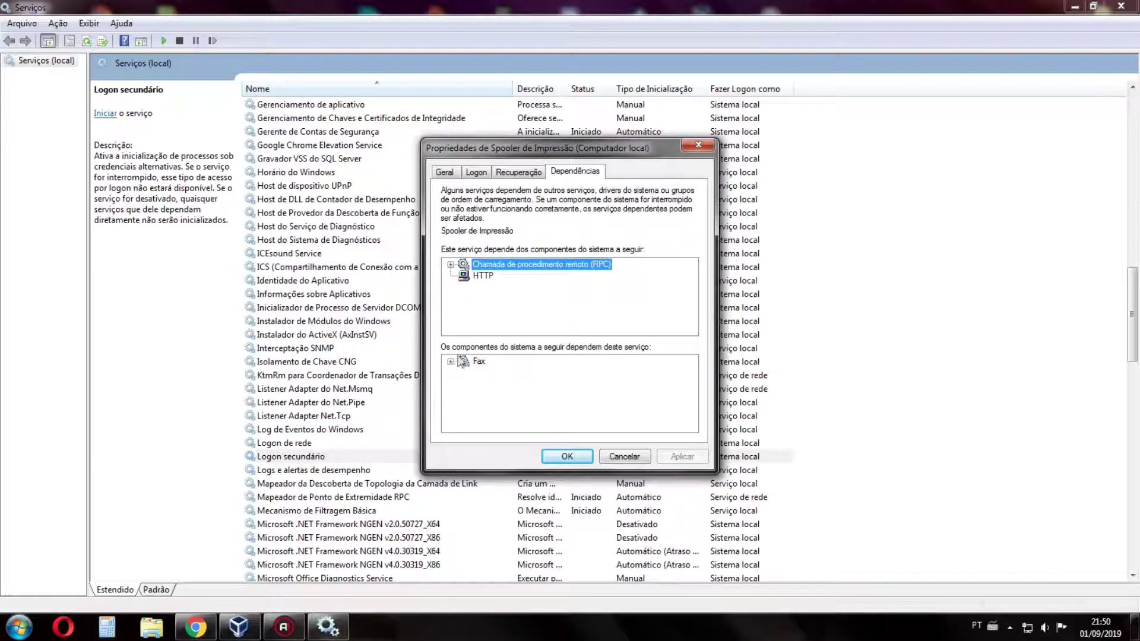
pyautogui.click(482, 277)
pyautogui.click(526, 266)
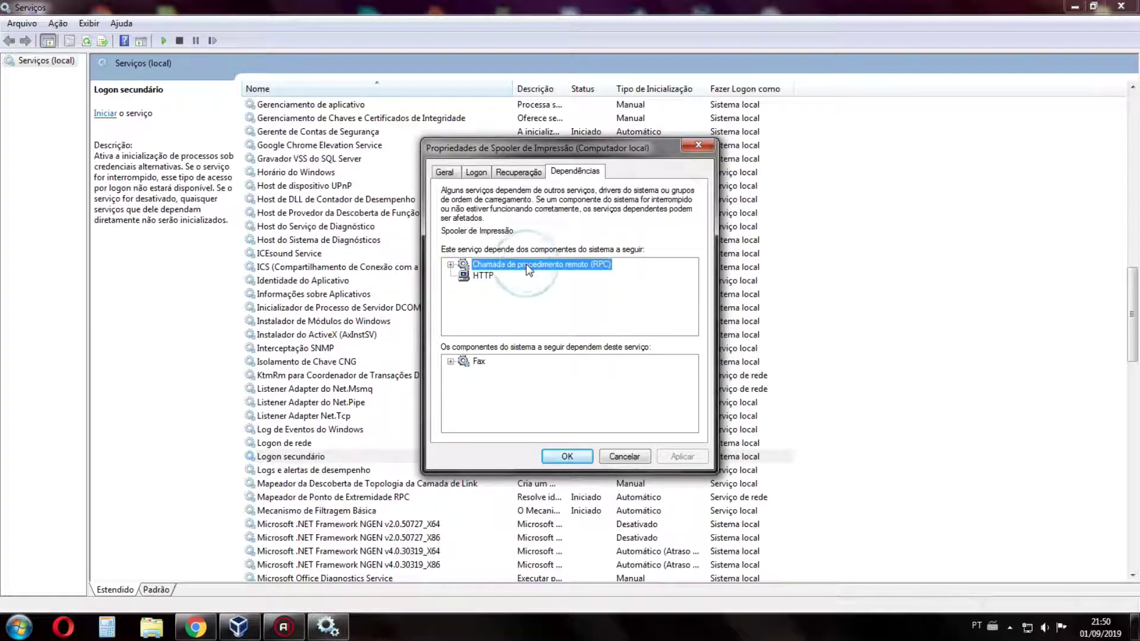
pyautogui.click(483, 277)
pyautogui.click(549, 265)
pyautogui.click(490, 277)
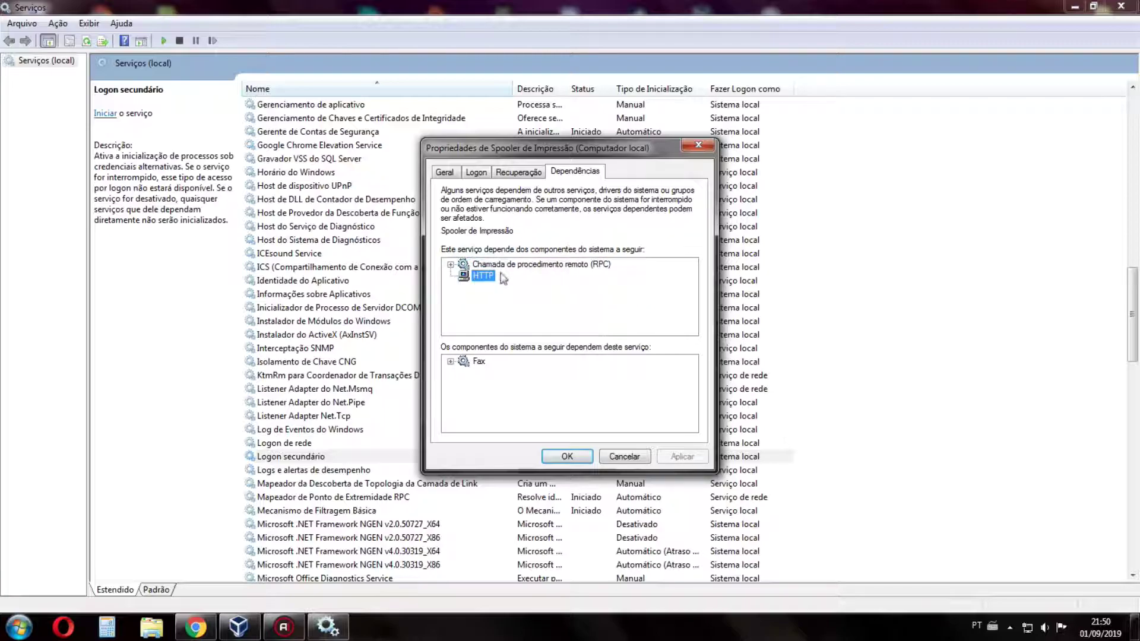
# Step: Close the spooler properties and the Services console, and refresh the desktop
pyautogui.click(699, 145)
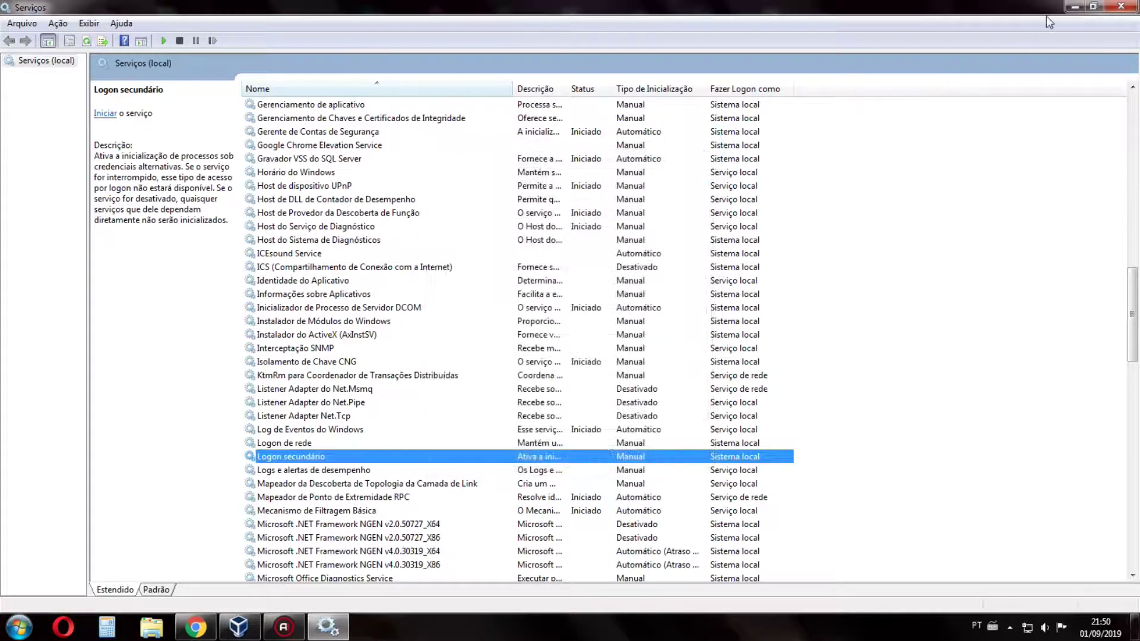
pyautogui.hotkey('alt', 'F4')
pyautogui.rightClick(493, 157)
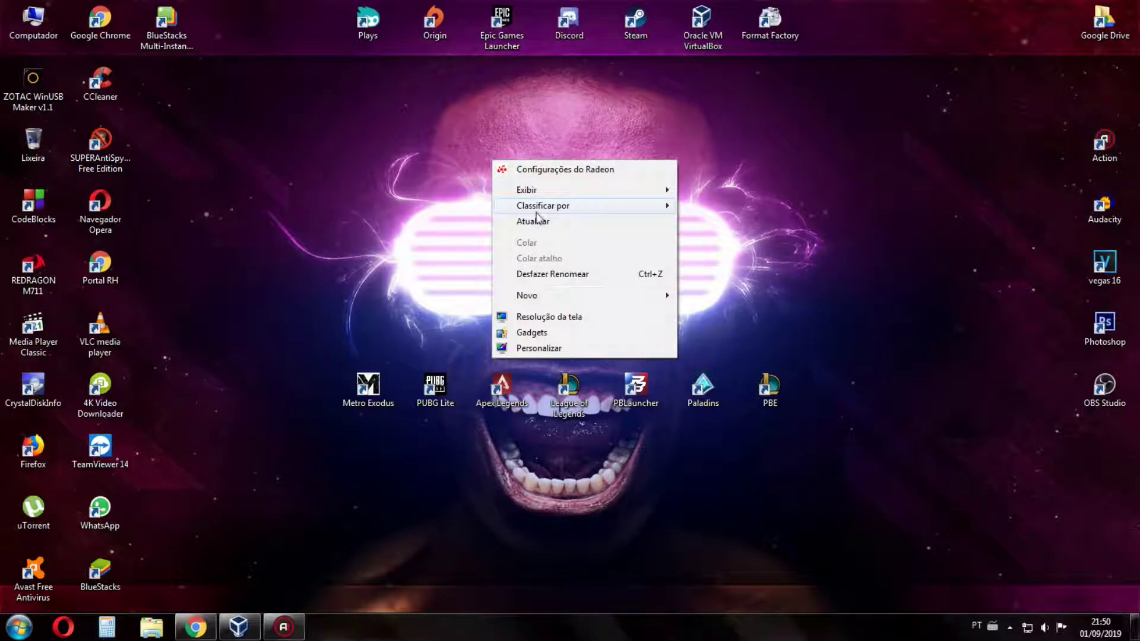
pyautogui.click(533, 221)
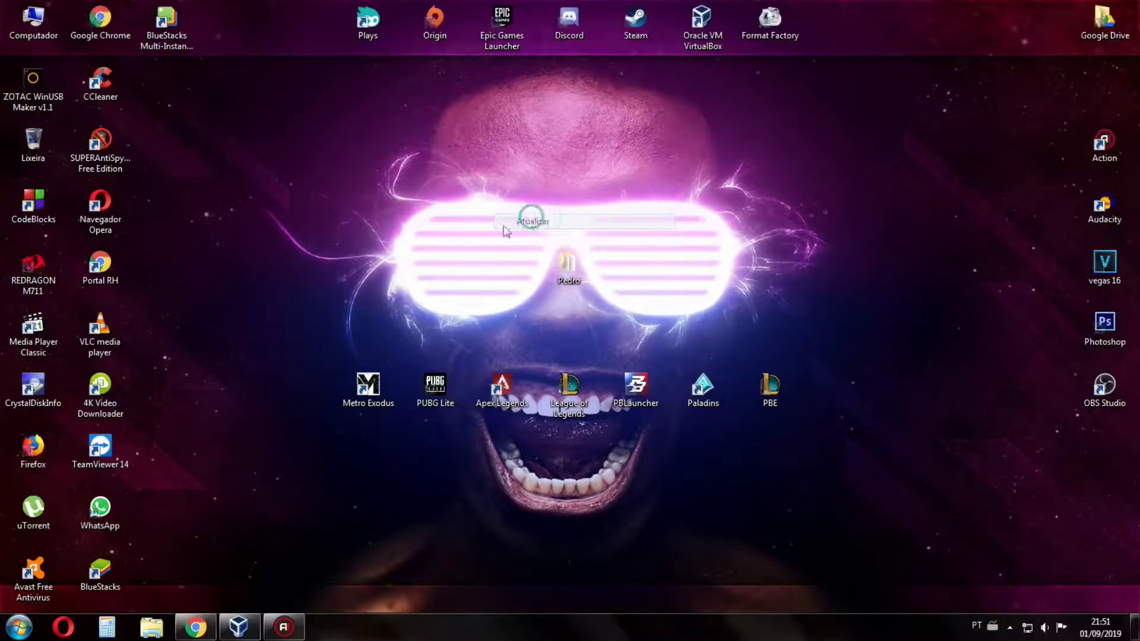
# Step: Switch to Google Chrome in a new window, load the Google home page and maximize the window
pyautogui.click(190, 615)
pyautogui.click(190, 615)
pyautogui.rightClick(190, 615)
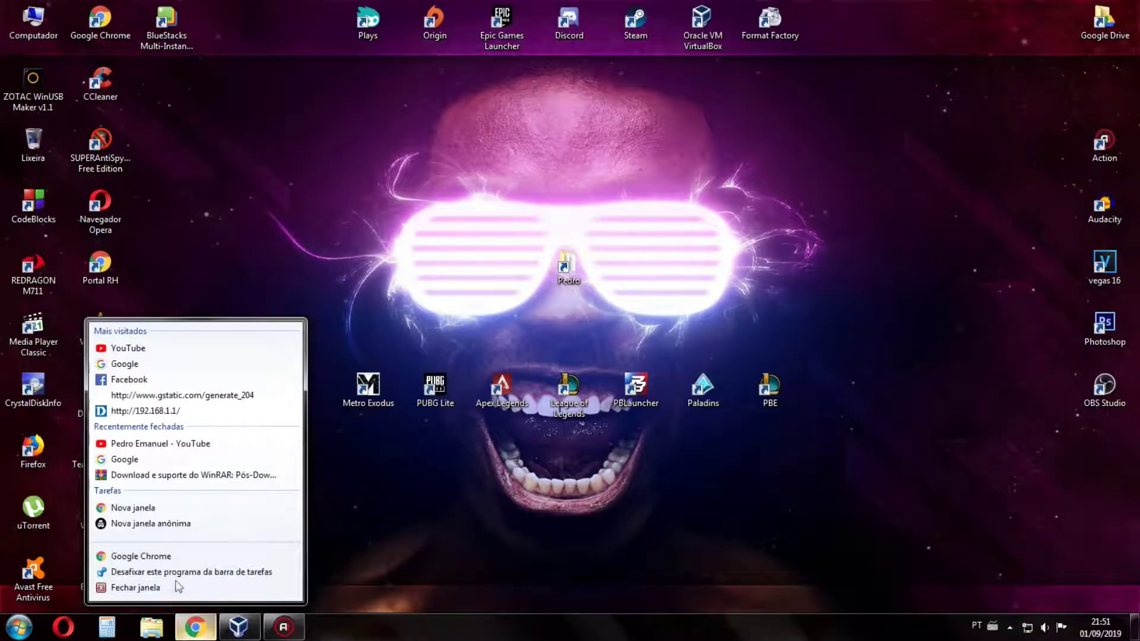
pyautogui.click(145, 556)
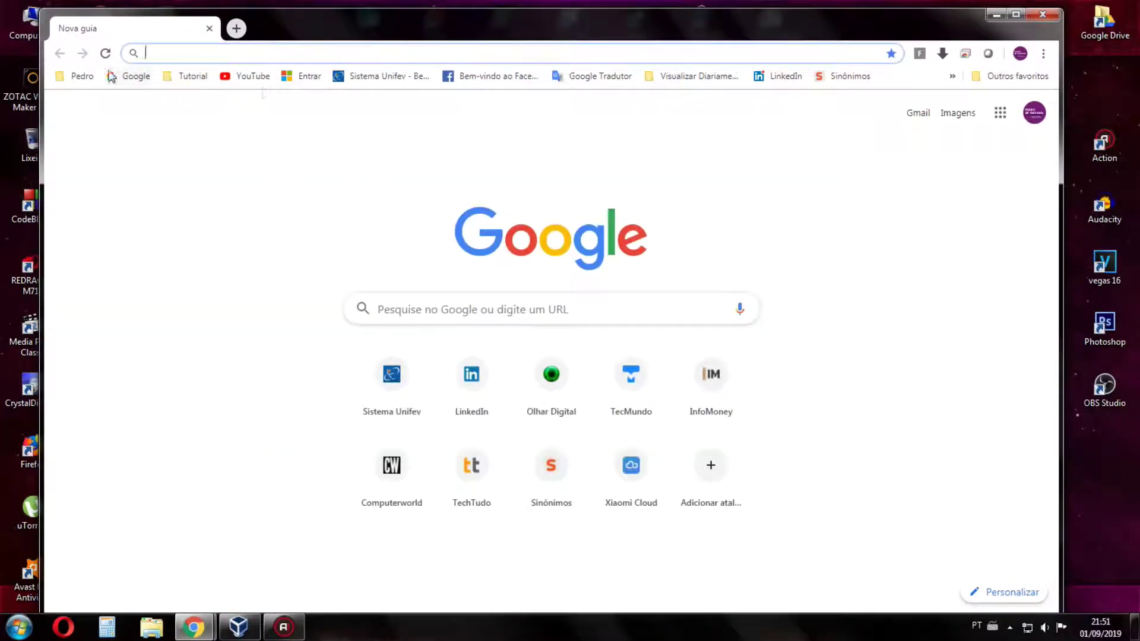
pyautogui.click(111, 77)
pyautogui.click(1016, 13)
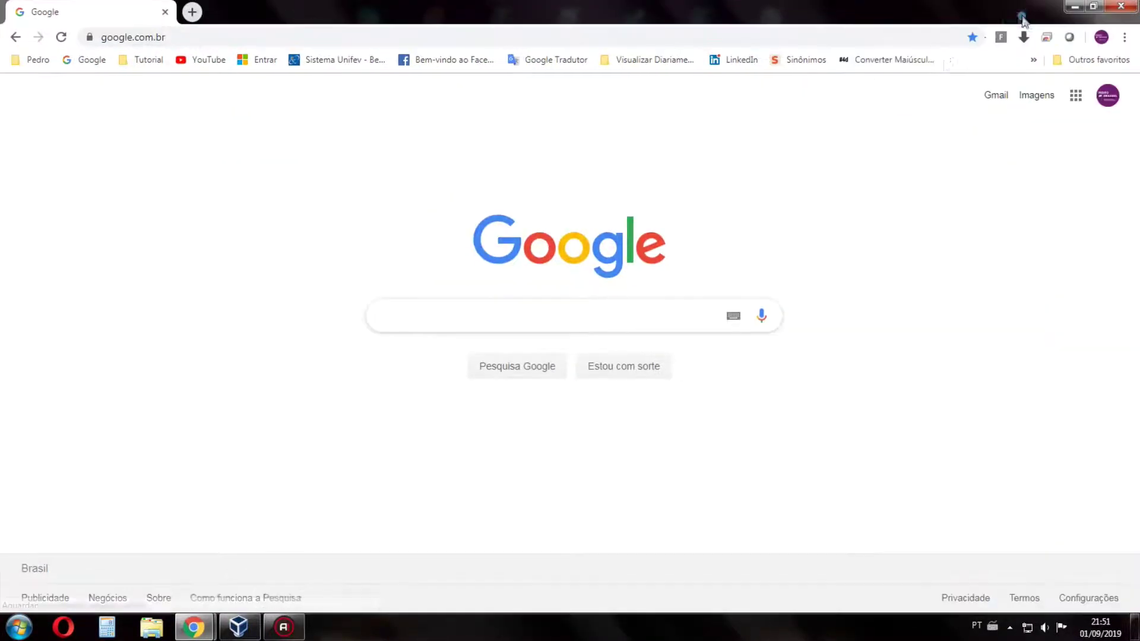
# Step: Leave the Google page, switch to Windows Explorer and open the C:\Windows\System32 folder
pyautogui.click(452, 323)
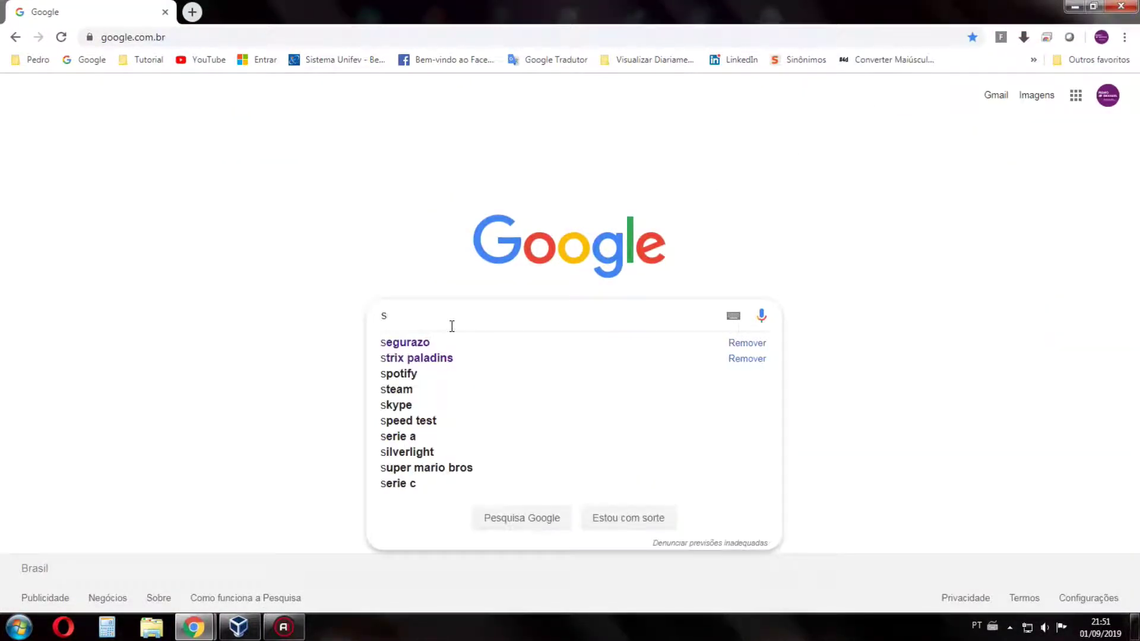
pyautogui.click(1074, 6)
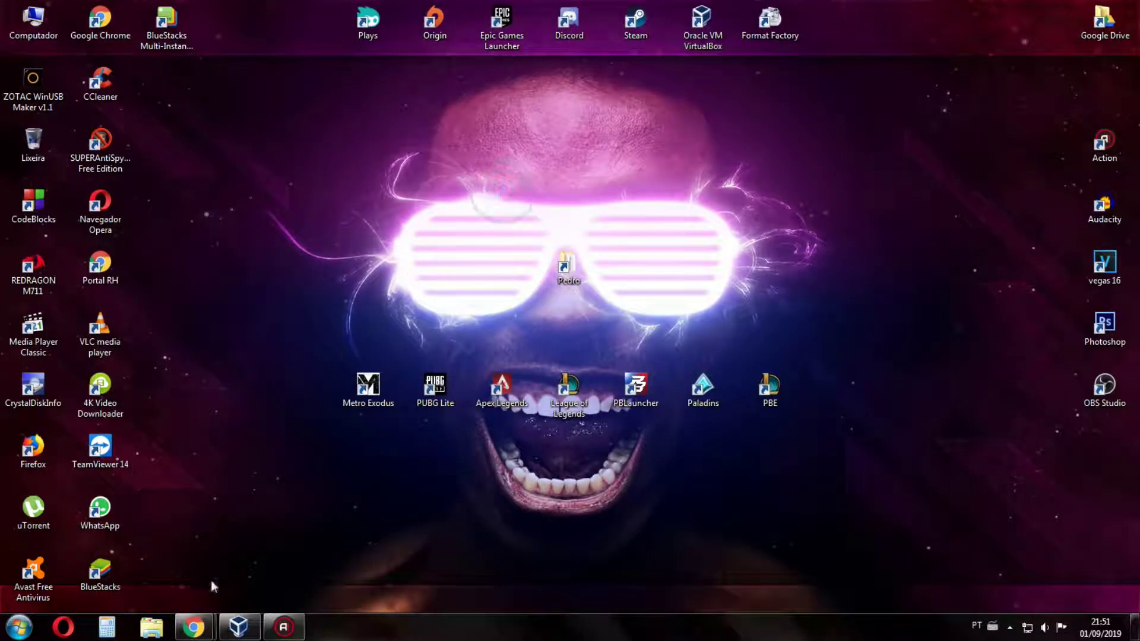
pyautogui.click(140, 630)
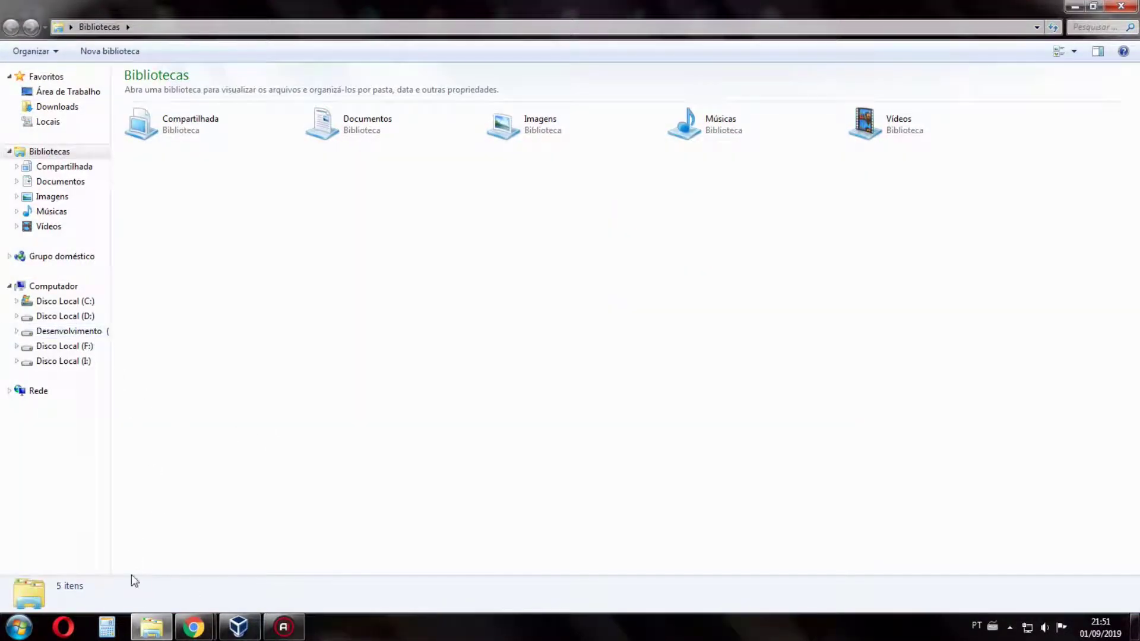
pyautogui.click(68, 287)
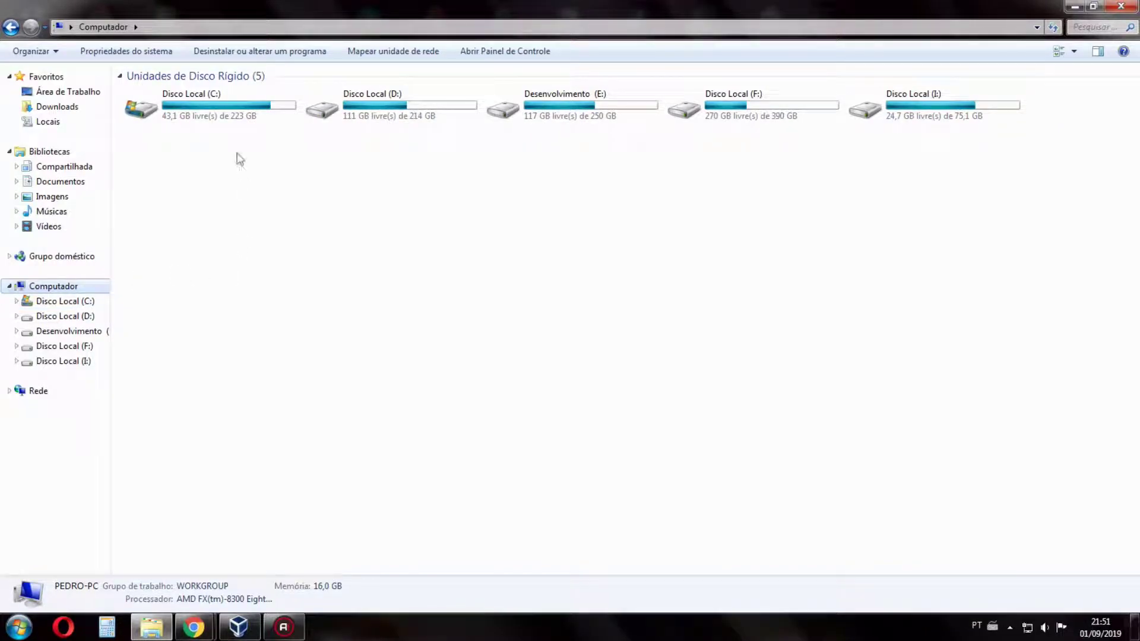
pyautogui.doubleClick(232, 114)
pyautogui.doubleClick(163, 286)
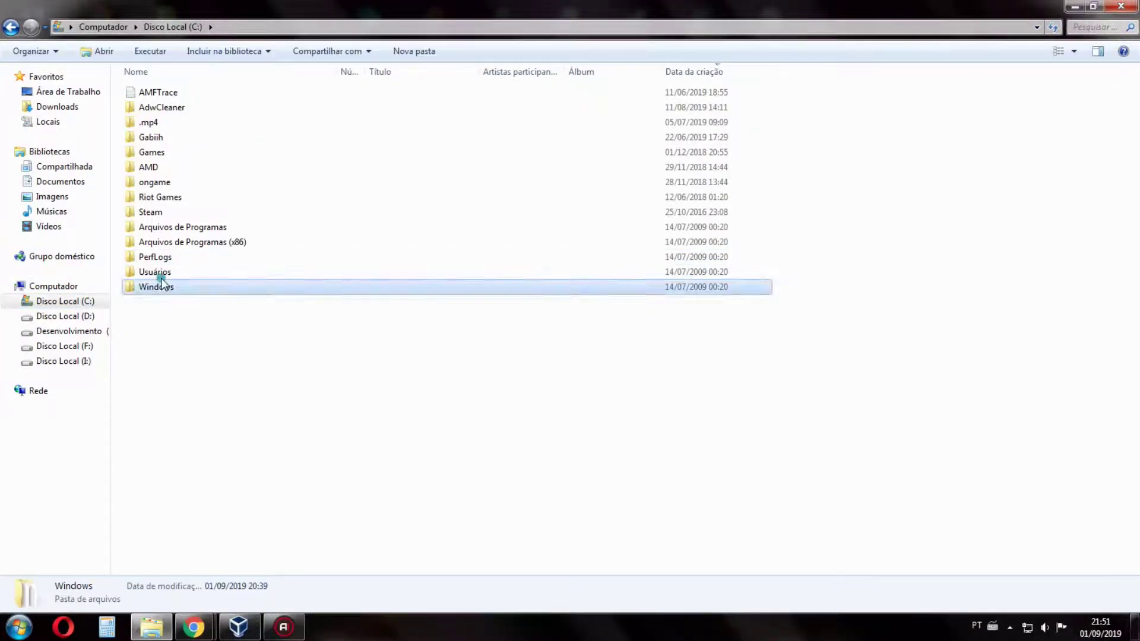
pyautogui.click(184, 331)
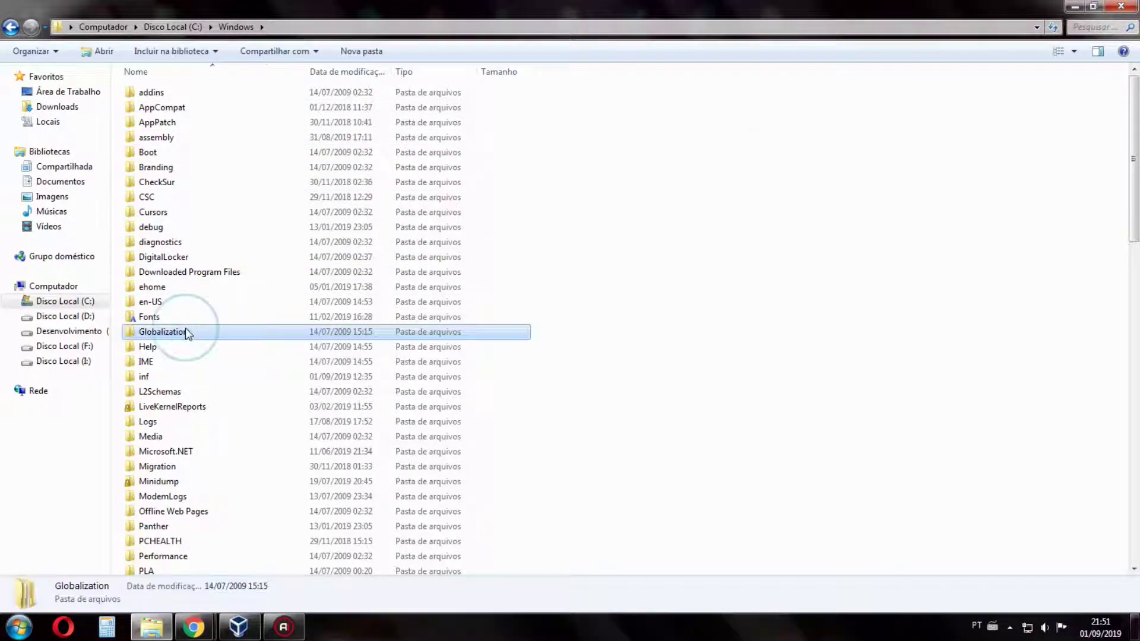
pyautogui.press('s')
pyautogui.press('s')
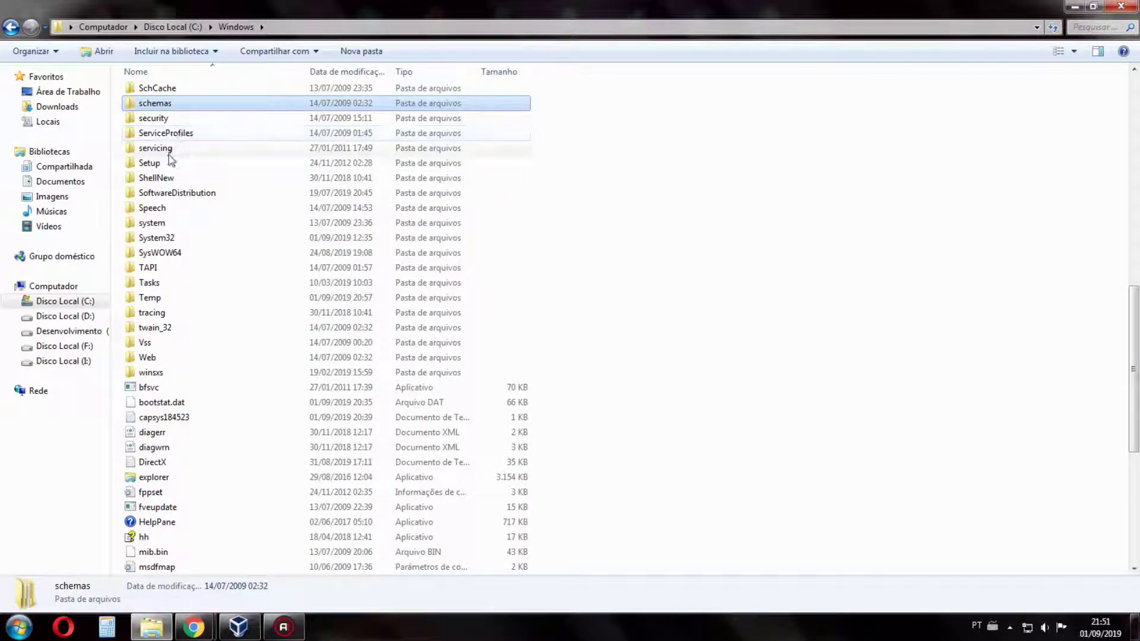
pyautogui.doubleClick(171, 237)
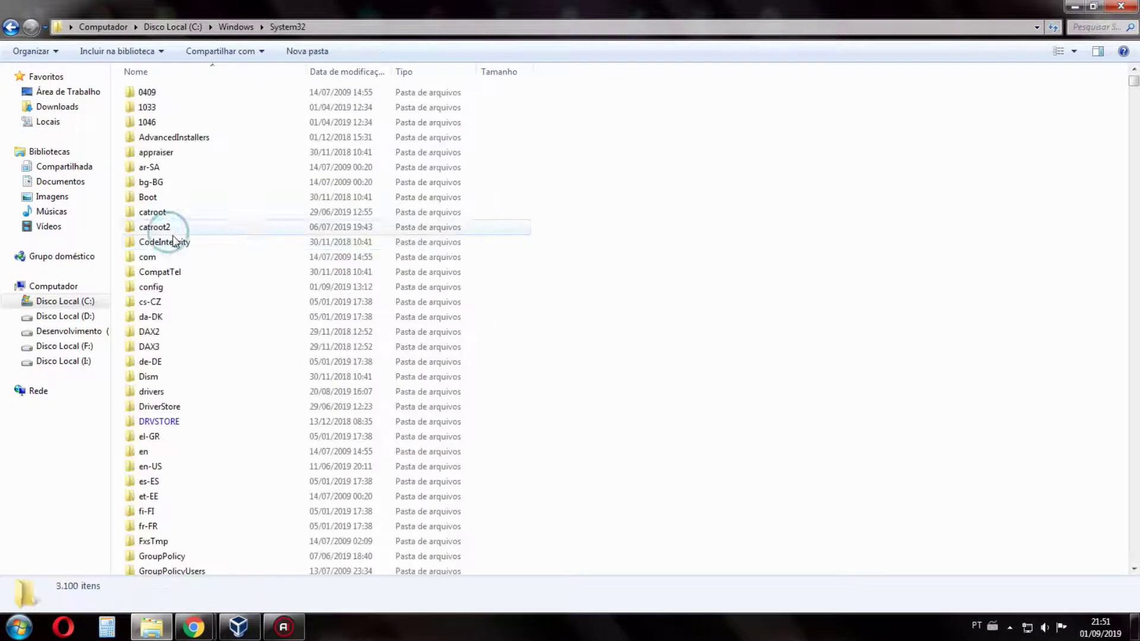
# Step: Search System32 for "spool", inspect the spoolsv, spoolsv.exe.mui and spoolss.dll files, and minimize the window
pyautogui.click(1082, 26)
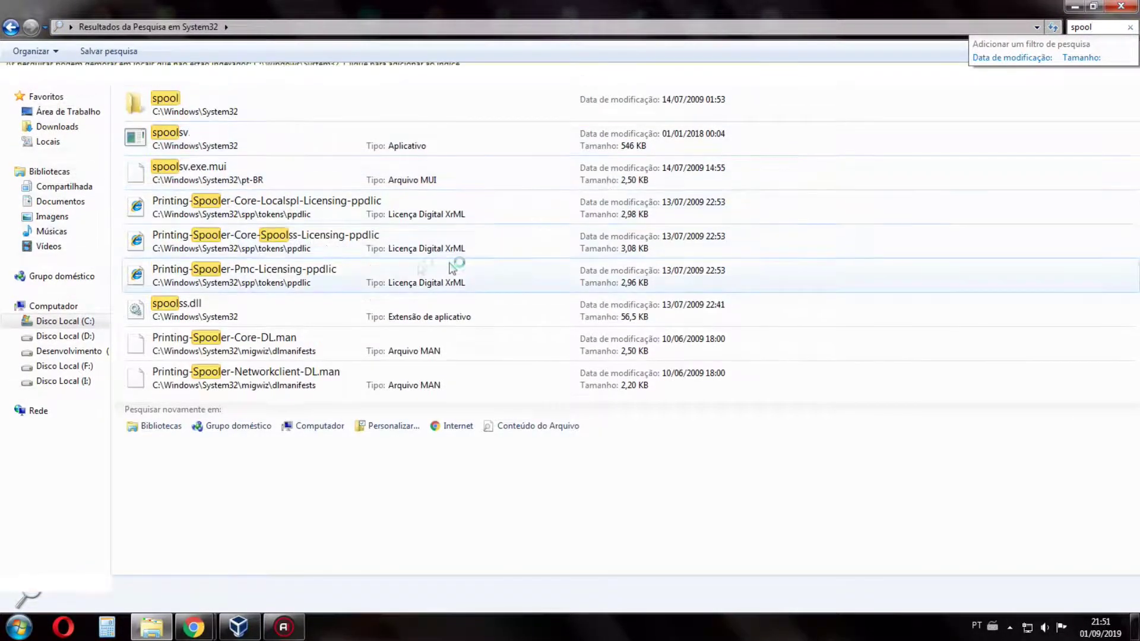
pyautogui.click(245, 145)
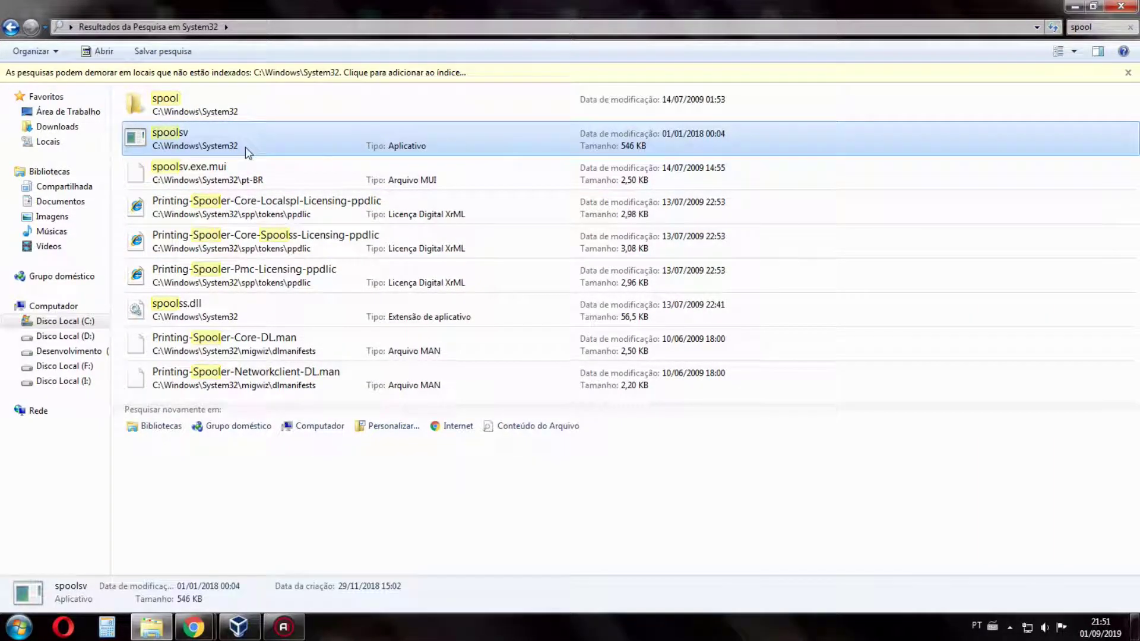
pyautogui.click(232, 178)
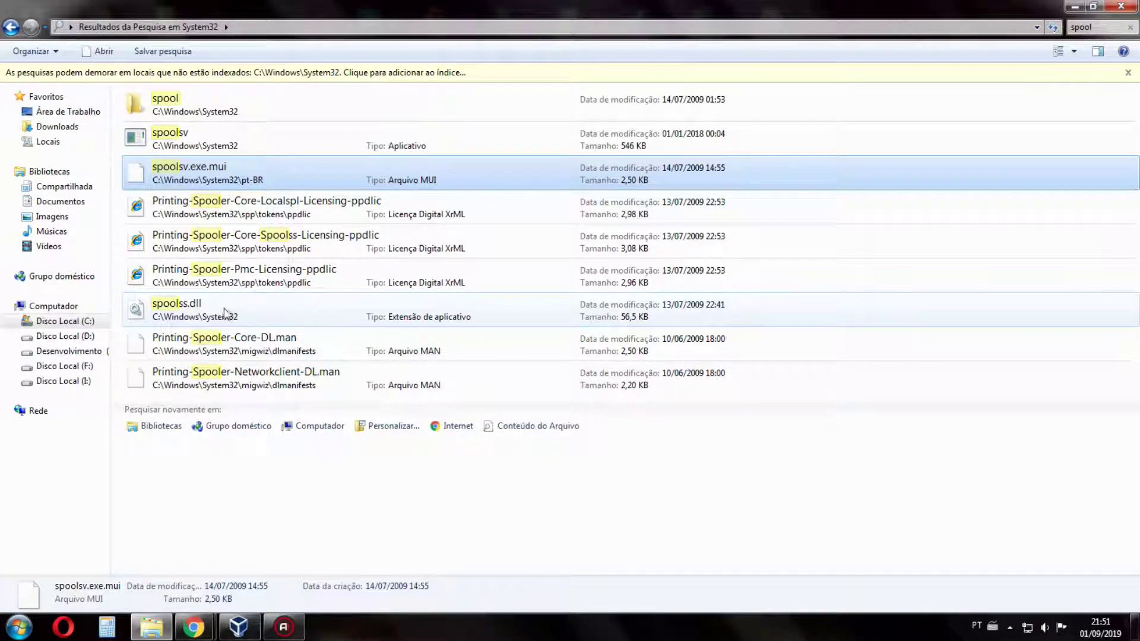
pyautogui.click(156, 304)
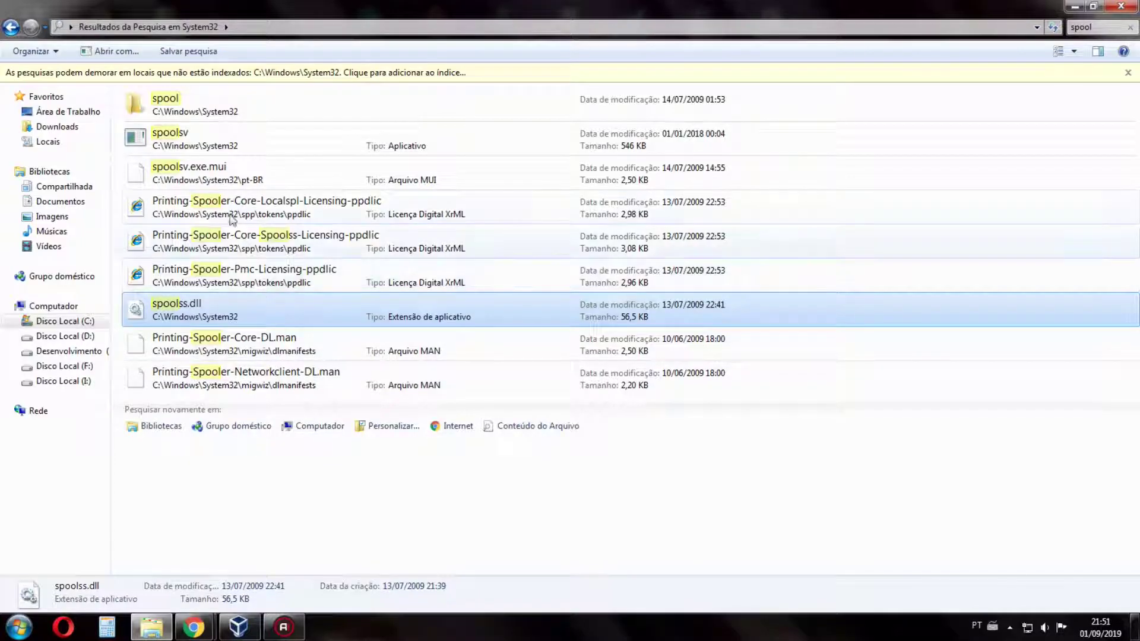
pyautogui.click(1099, 26)
pyautogui.press('End')
pyautogui.moveTo(1121, 111)
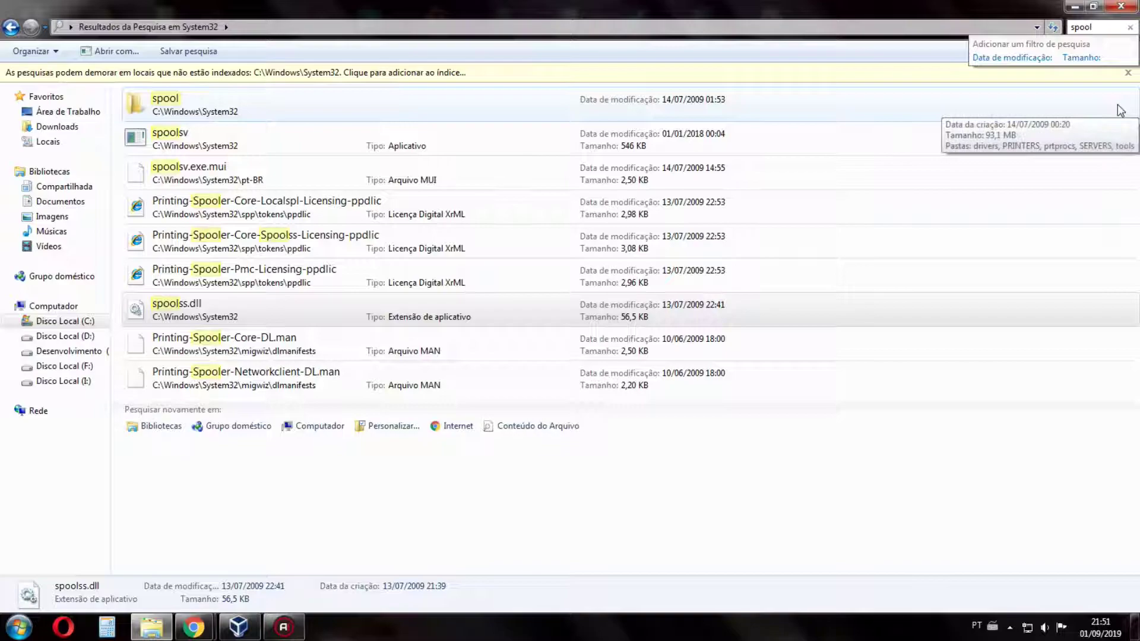
pyautogui.click(238, 321)
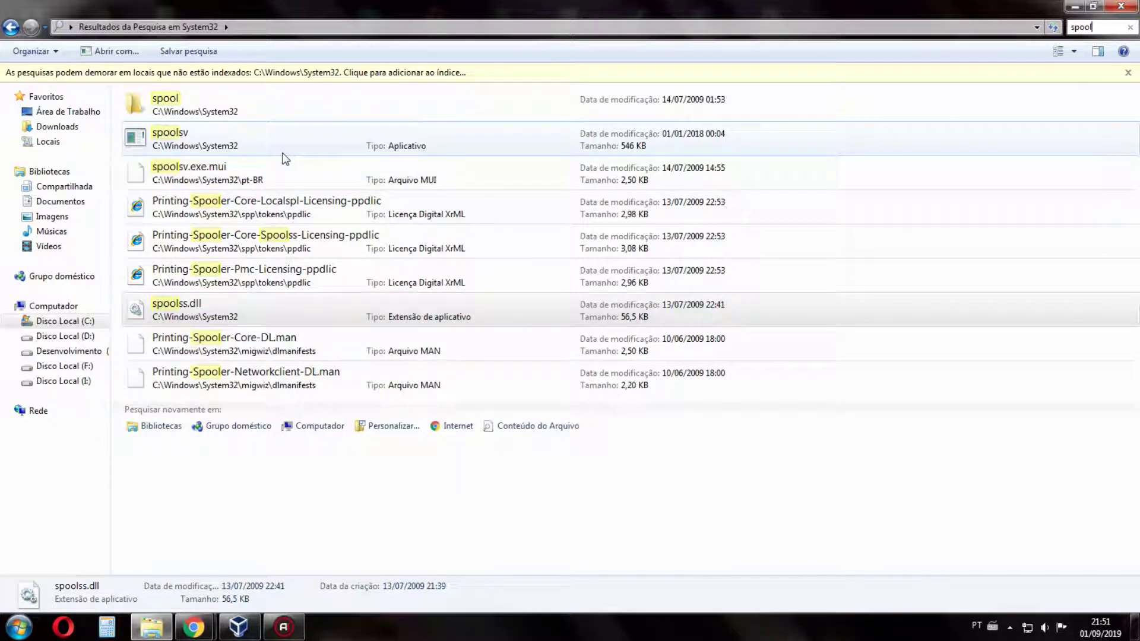
pyautogui.click(1075, 6)
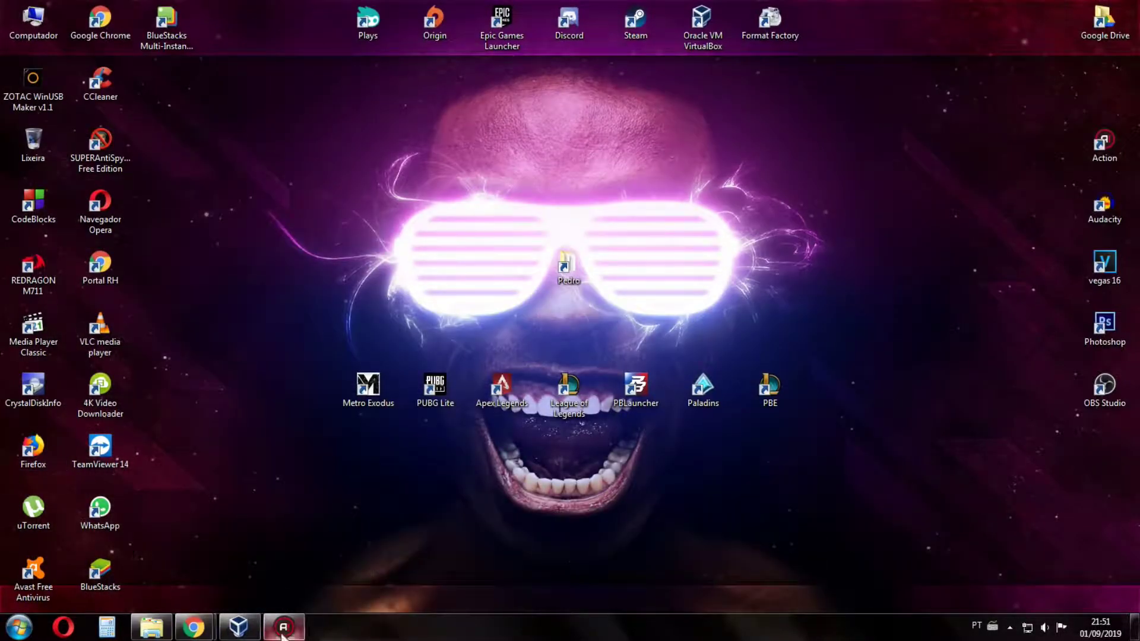
# Step: Switch to Google Chrome and search Google for "spoolsv download"
pyautogui.moveTo(193, 627)
pyautogui.click(285, 543)
pyautogui.write('s')
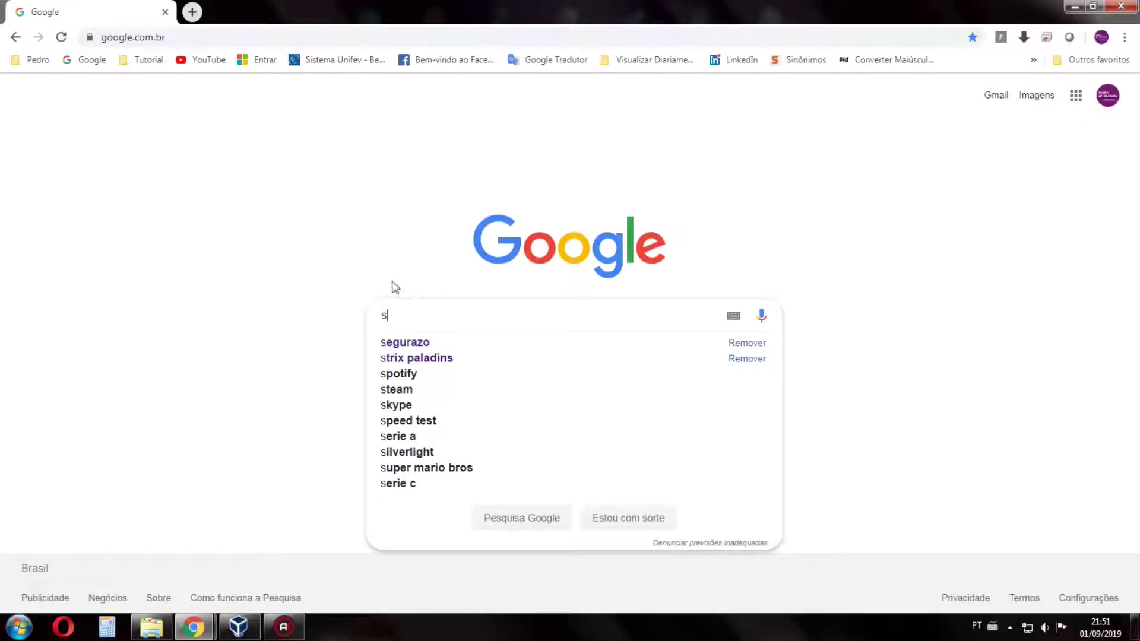
pyautogui.press('BackSpace')
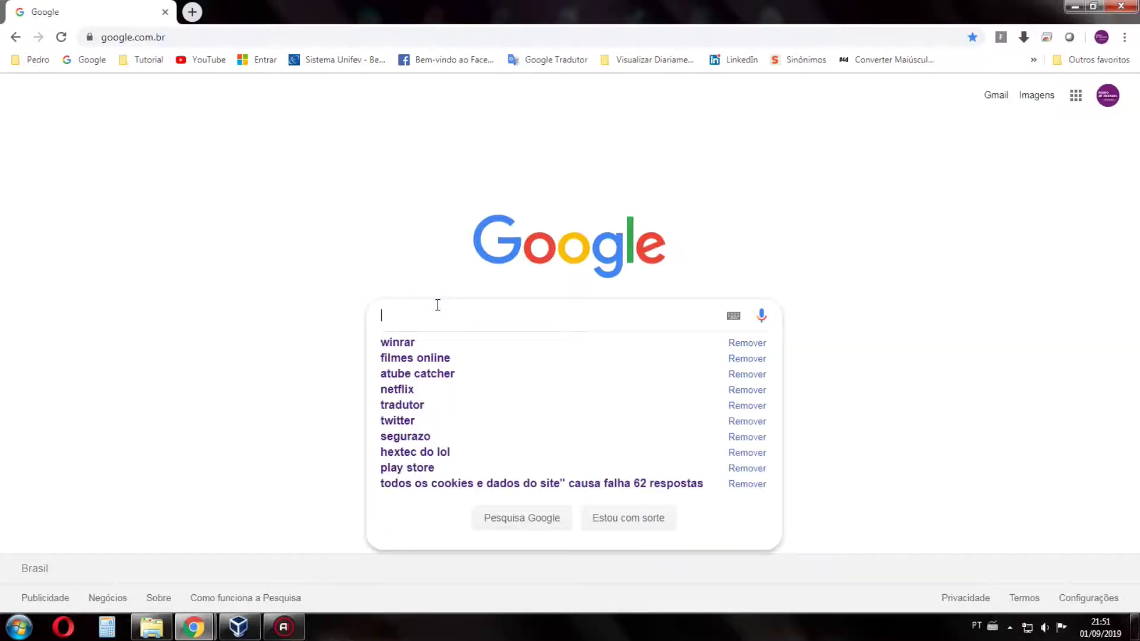
pyautogui.write('spool')
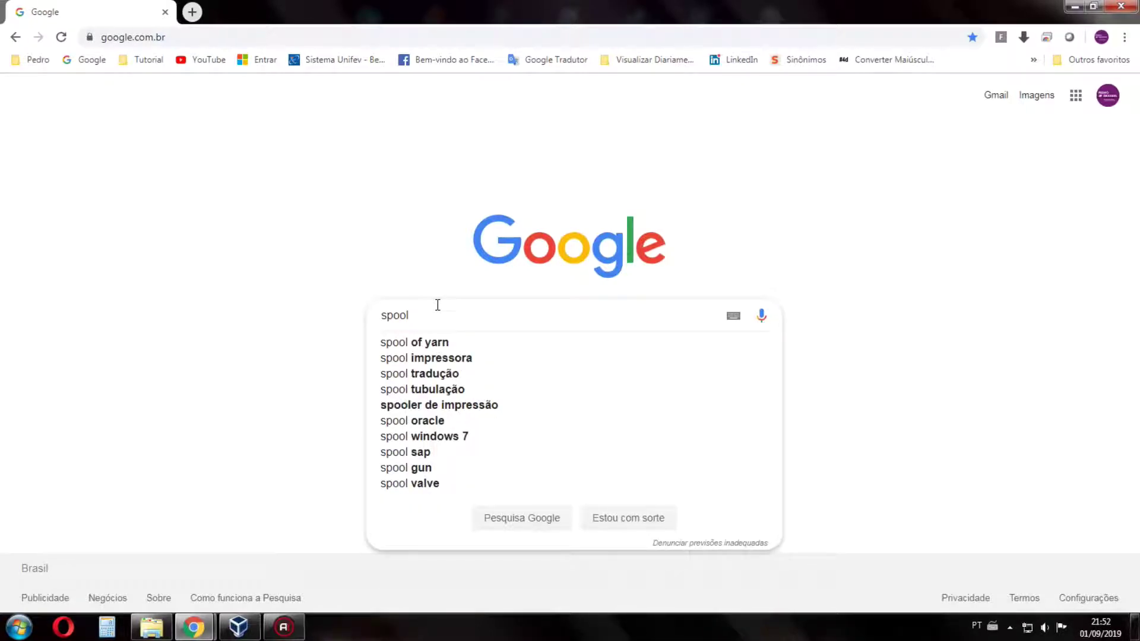
pyautogui.write(' download')
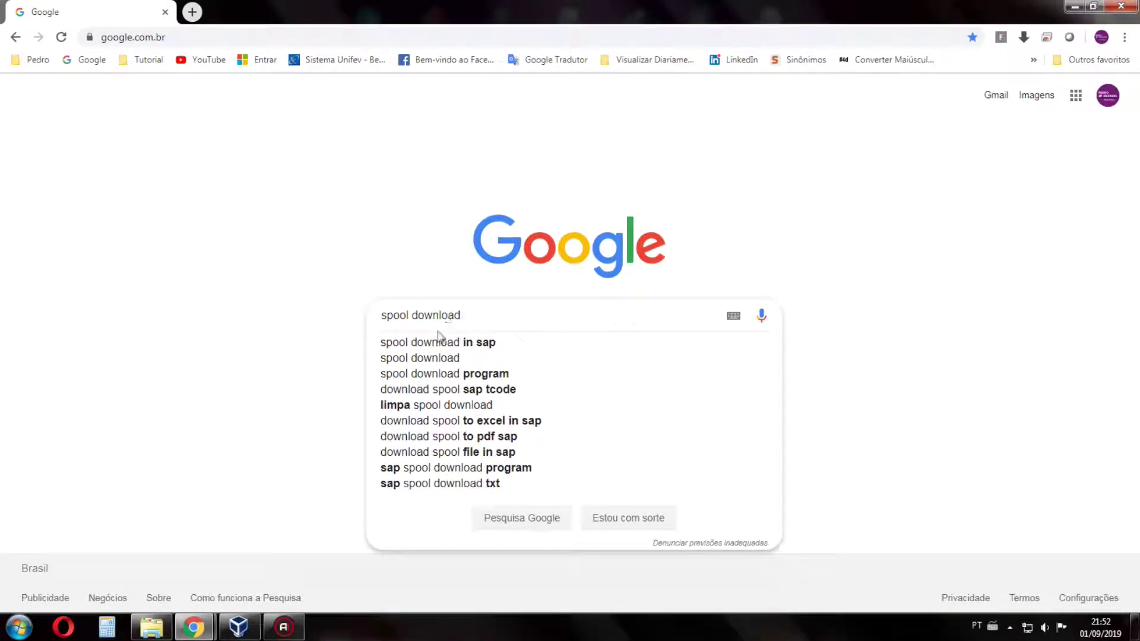
pyautogui.click(141, 631)
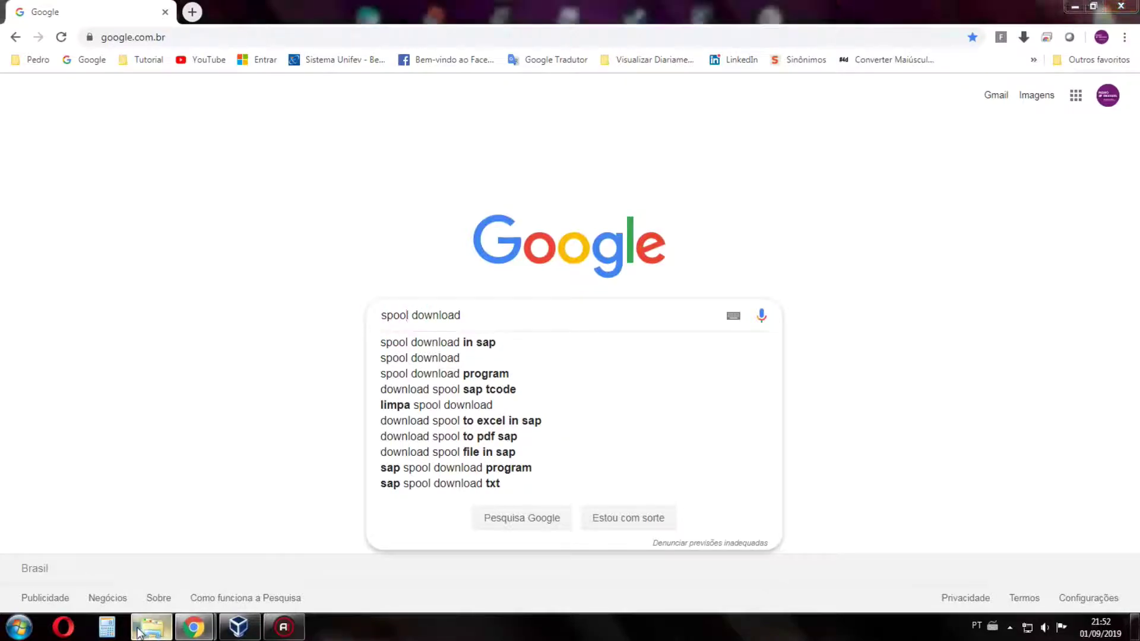
pyautogui.click(141, 631)
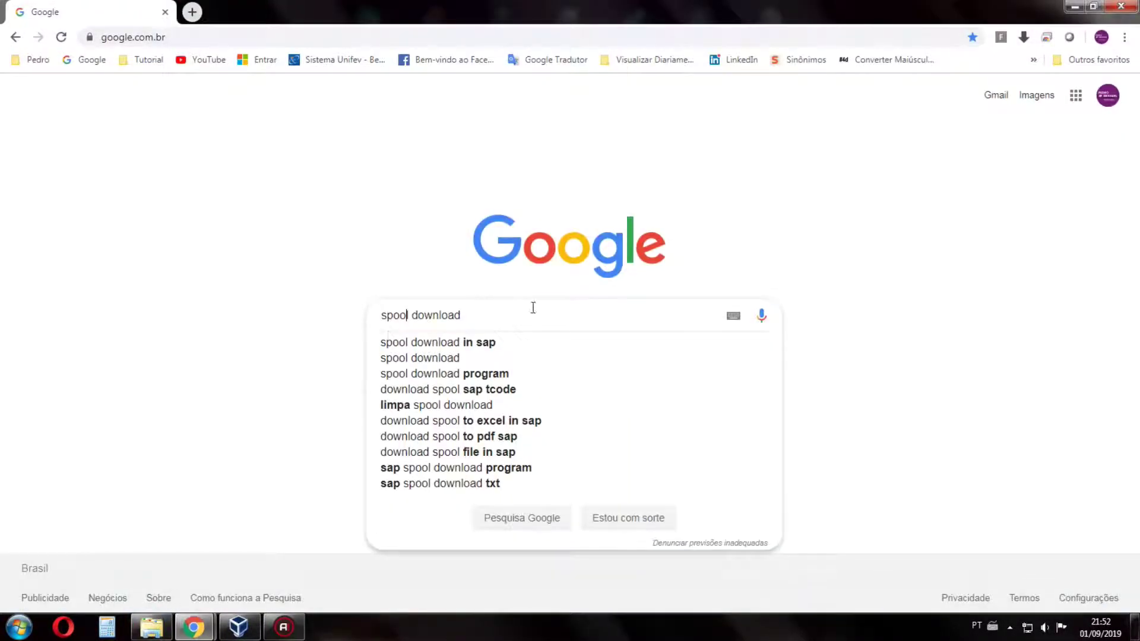
pyautogui.write('sv')
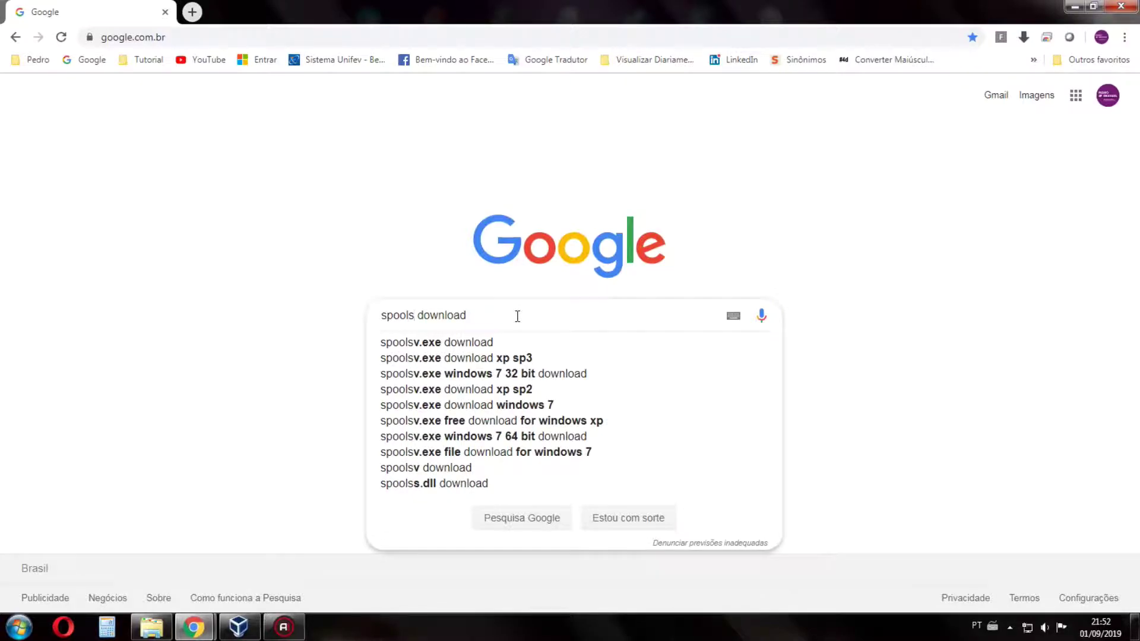
pyautogui.press('Return')
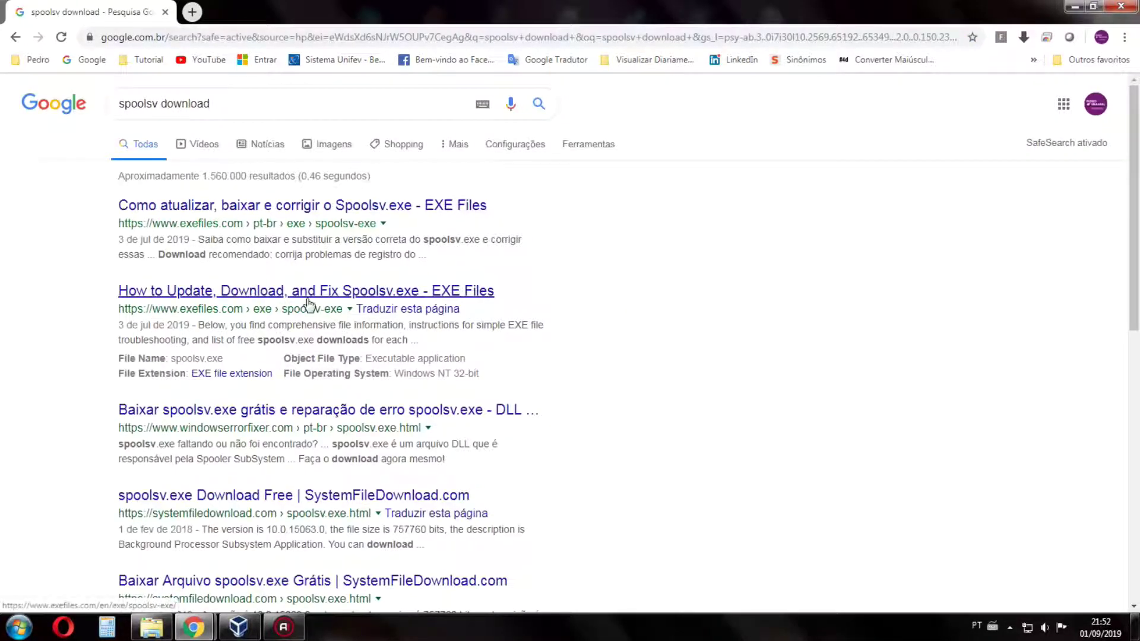
# Step: Open the Portuguese EXE Files result on updating and fixing Spoolsv.exe and read its error descriptions and repair steps
pyautogui.click(249, 206)
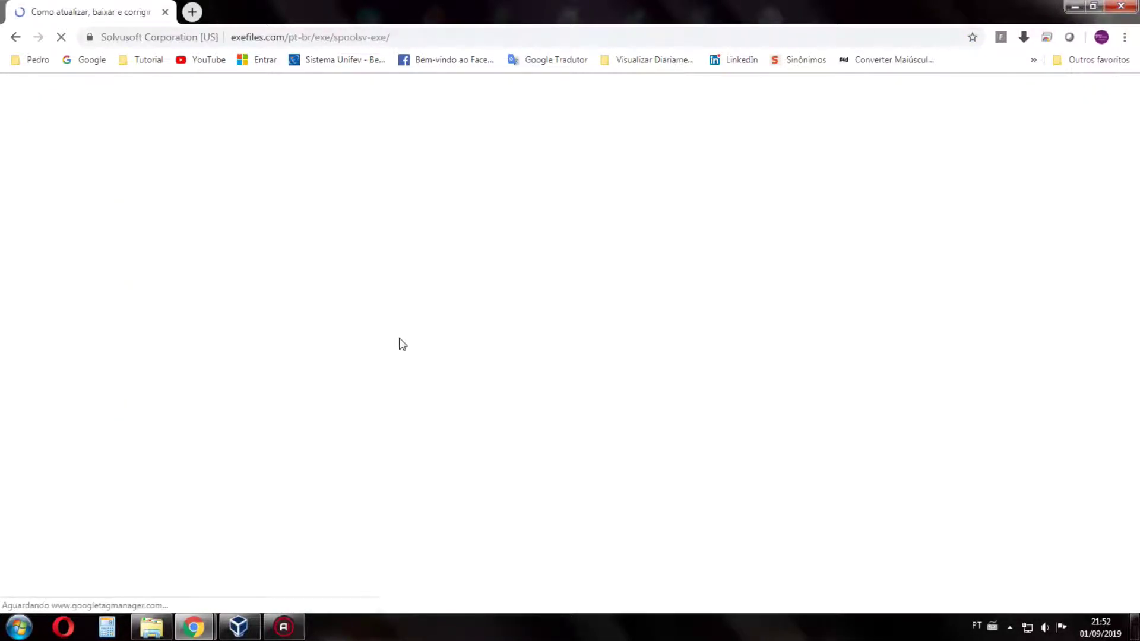
pyautogui.scroll(-8, 364, 370)
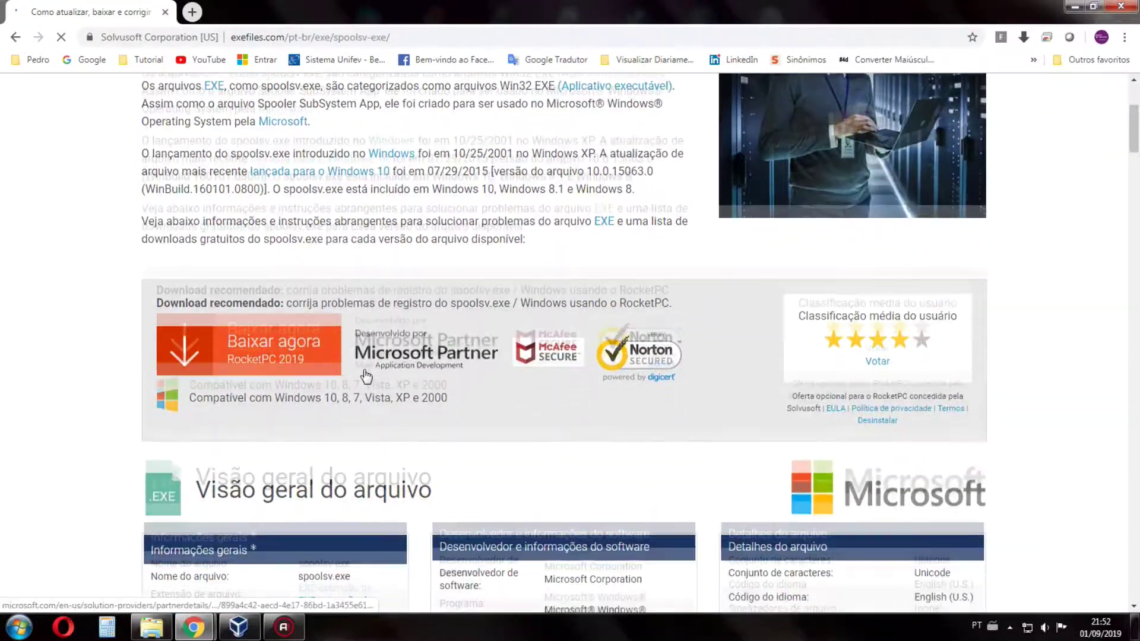
pyautogui.scroll(-4, 363, 373)
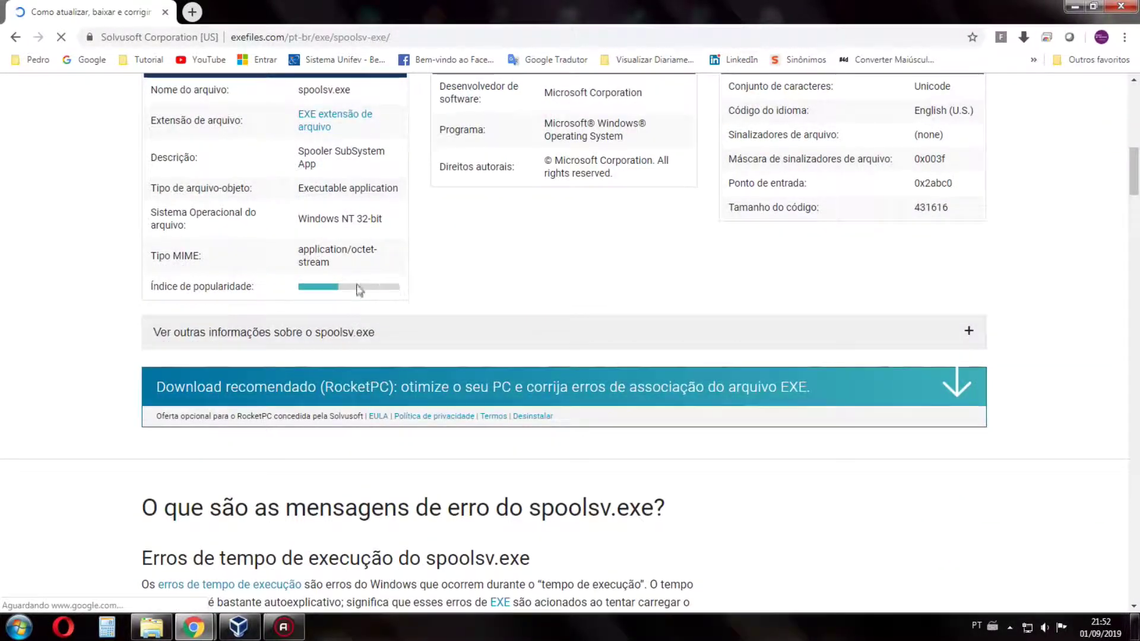
pyautogui.scroll(3, 452, 350)
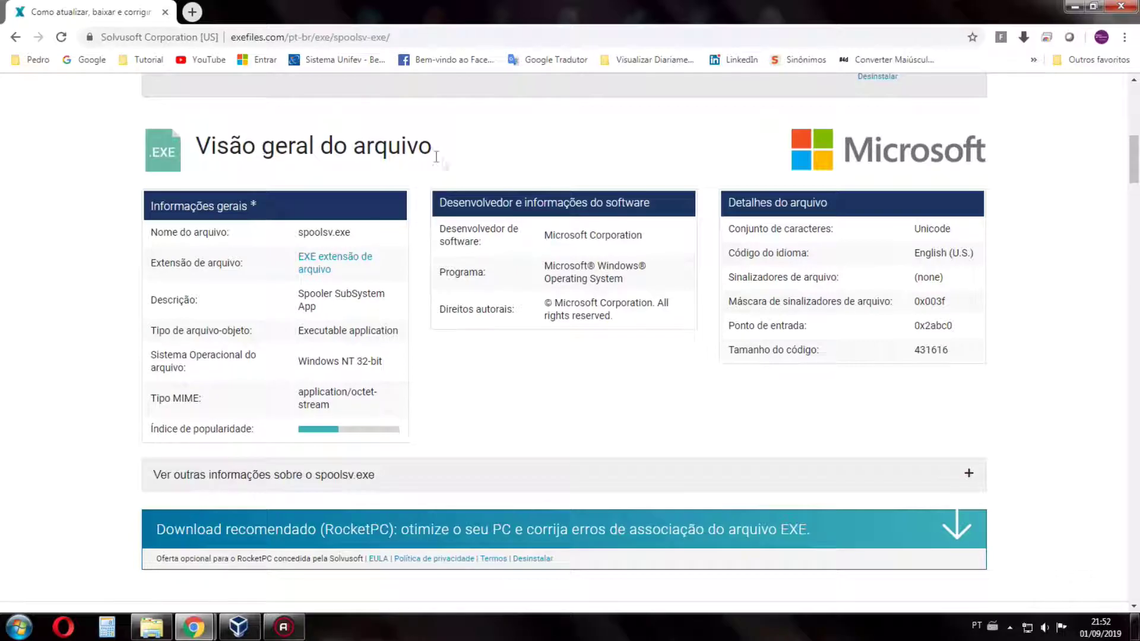
pyautogui.scroll(-12, 457, 196)
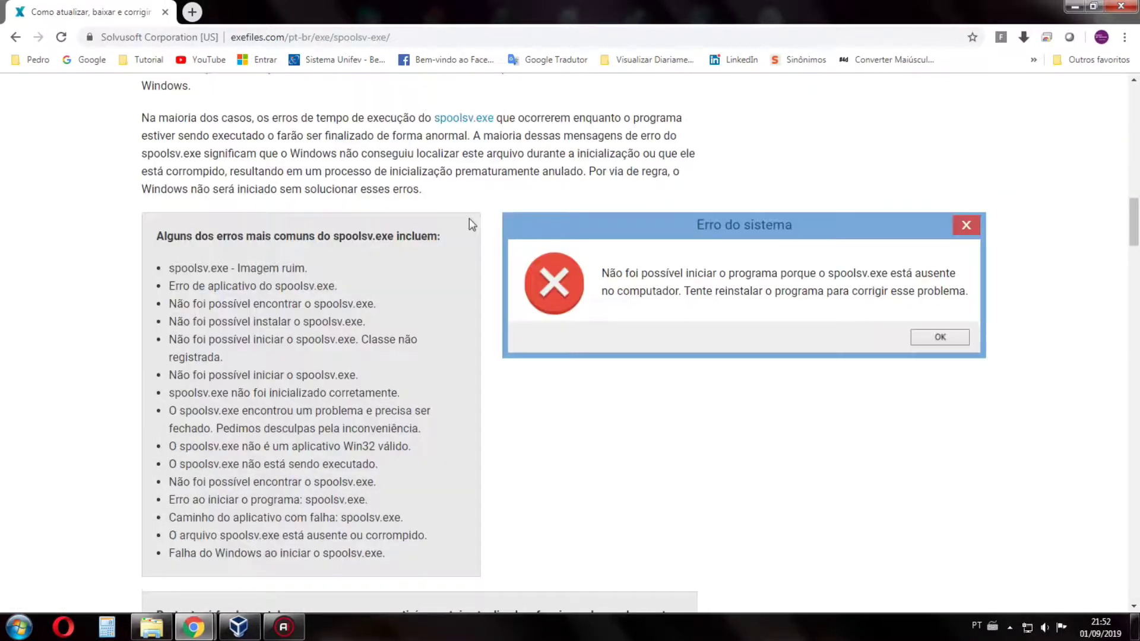
pyautogui.scroll(-9, 472, 224)
pyautogui.scroll(-11, 489, 209)
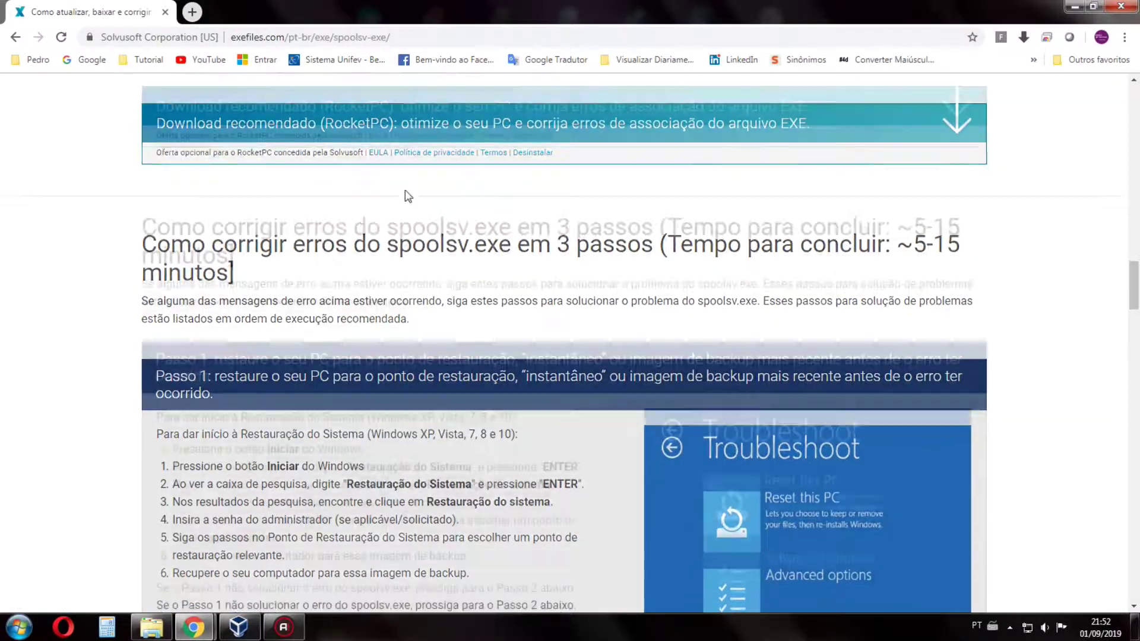
pyautogui.scroll(-7, 408, 199)
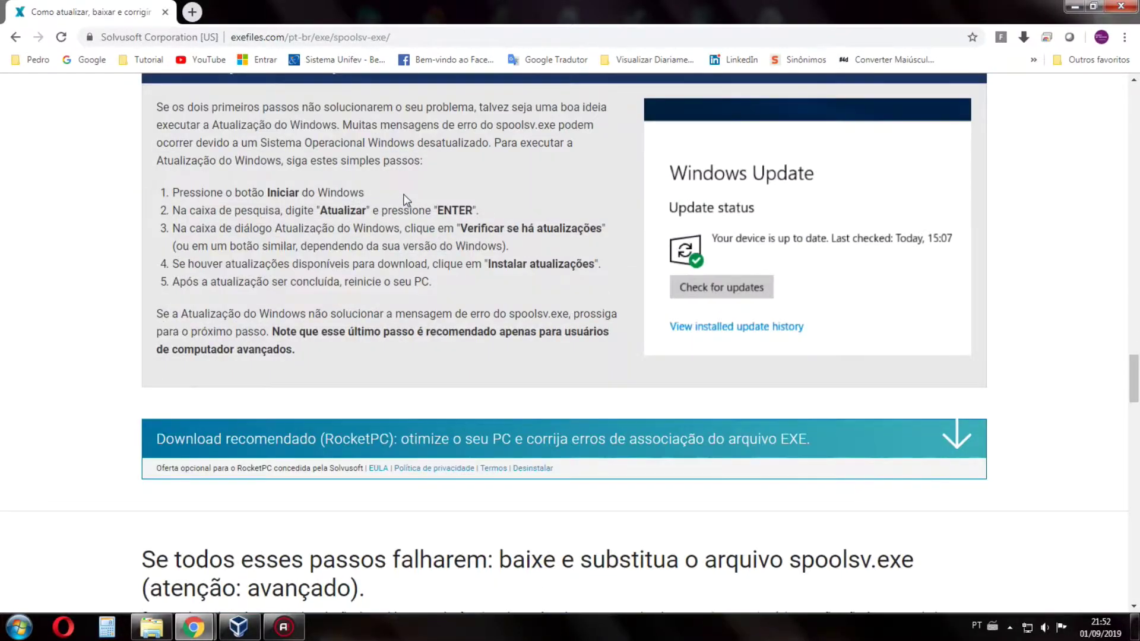
pyautogui.scroll(8, 630, 266)
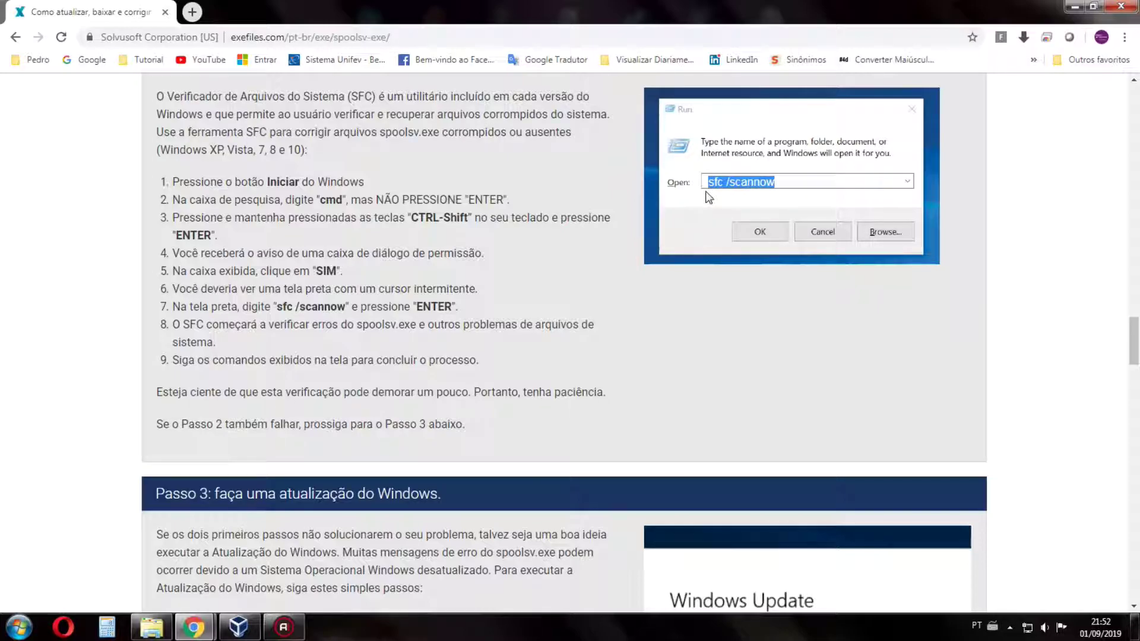
# Step: Examine the Windows 7 file details in the spoolsv.exe download section and collapse that entry
pyautogui.scroll(-15, 476, 346)
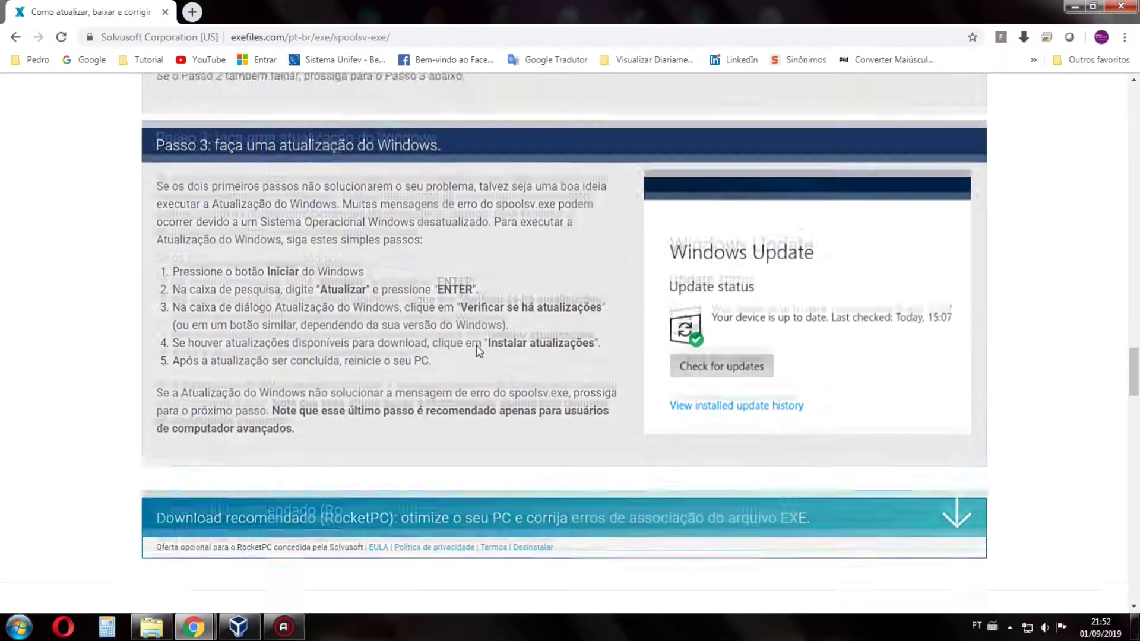
pyautogui.scroll(-8, 467, 347)
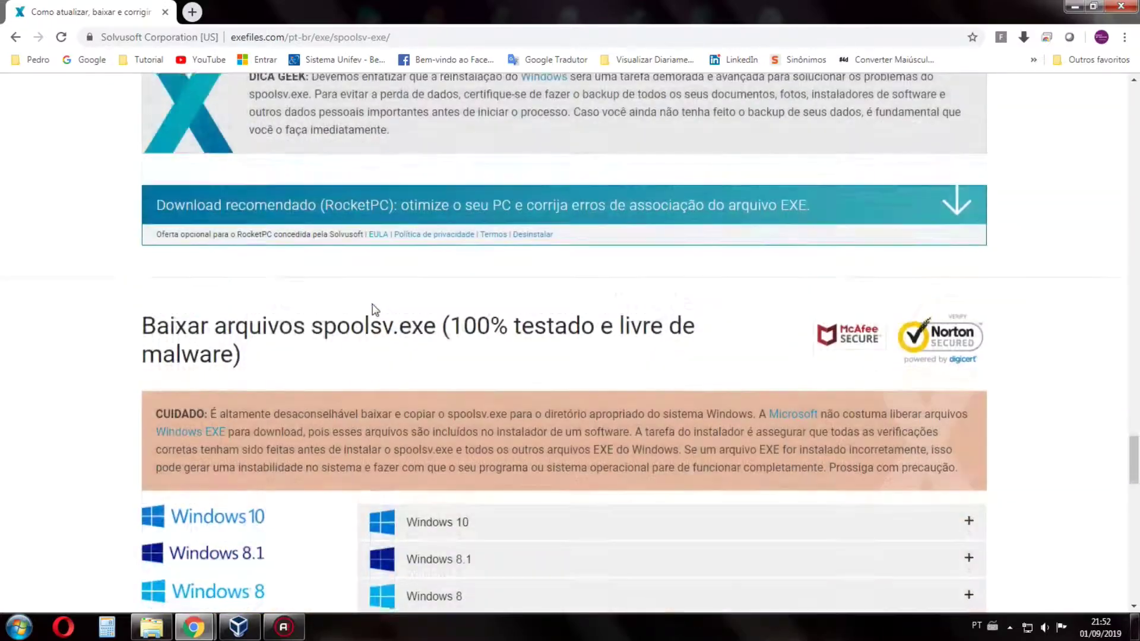
pyautogui.scroll(6, 376, 305)
pyautogui.scroll(-7, 638, 344)
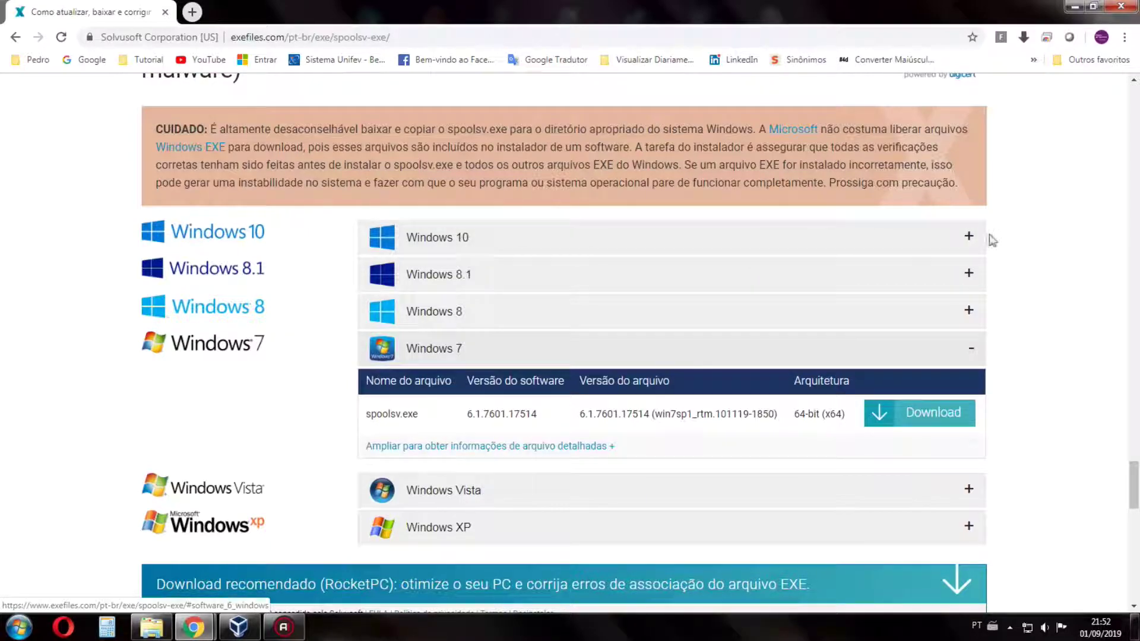
pyautogui.click(809, 336)
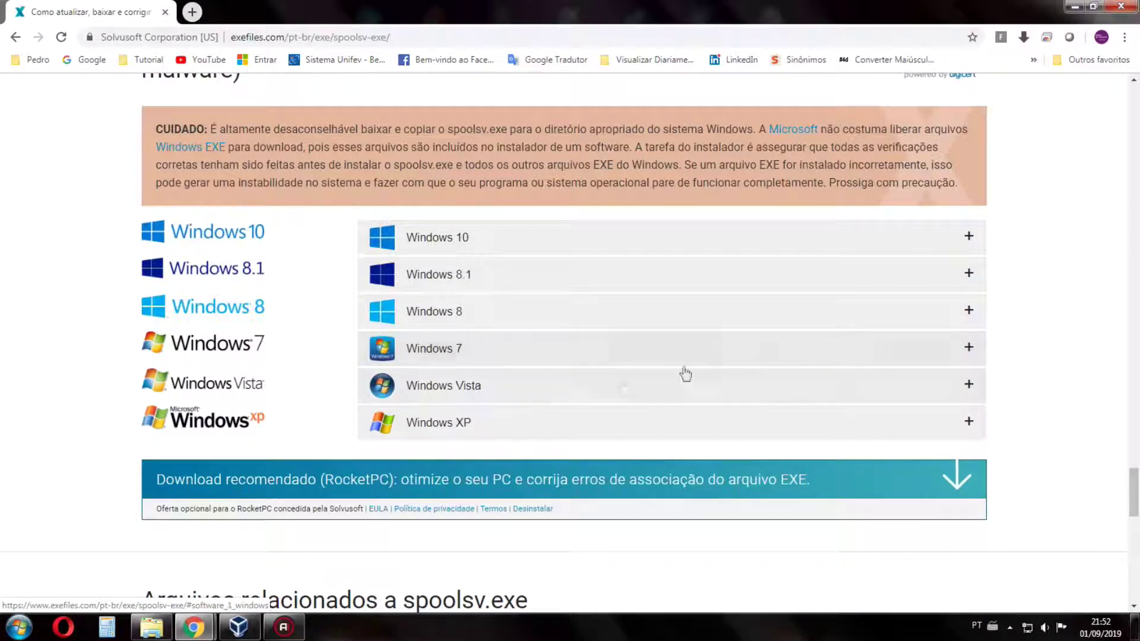
# Step: Examine the spoolsv.exe download entries for Windows Vista, Windows 10 and Windows XP
pyautogui.click(459, 389)
pyautogui.scroll(-2, 713, 357)
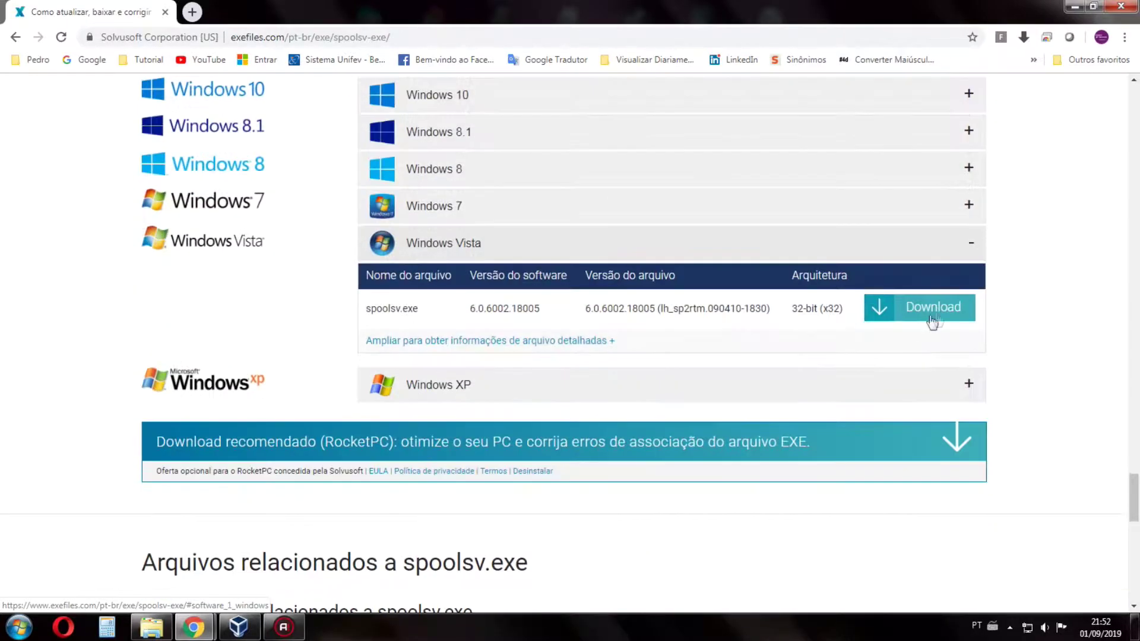
pyautogui.scroll(2, 946, 313)
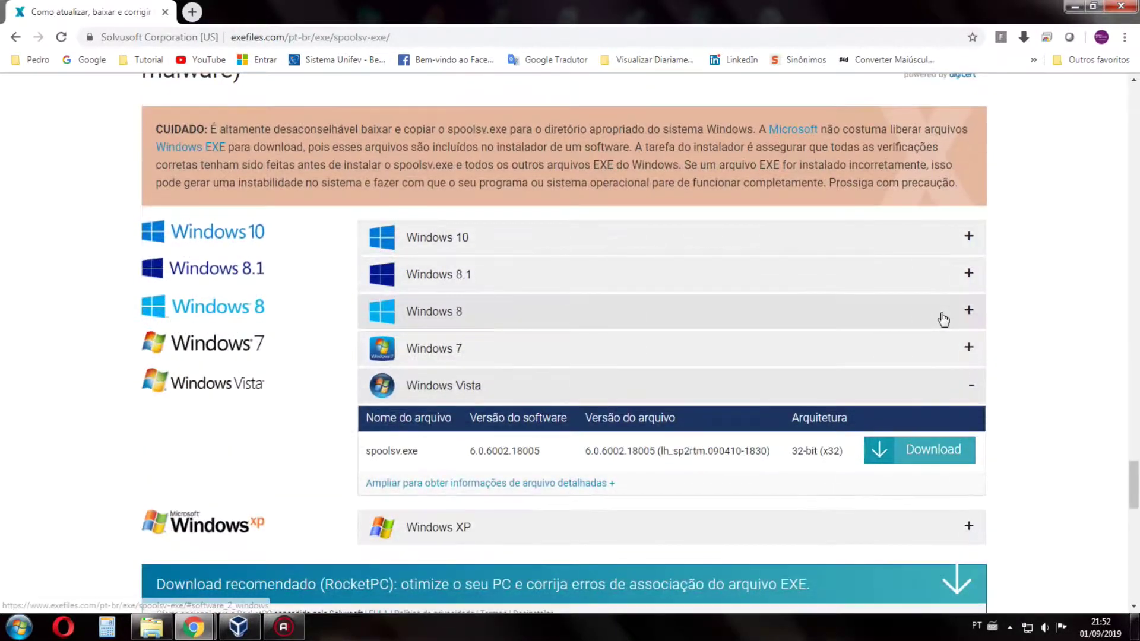
pyautogui.click(965, 239)
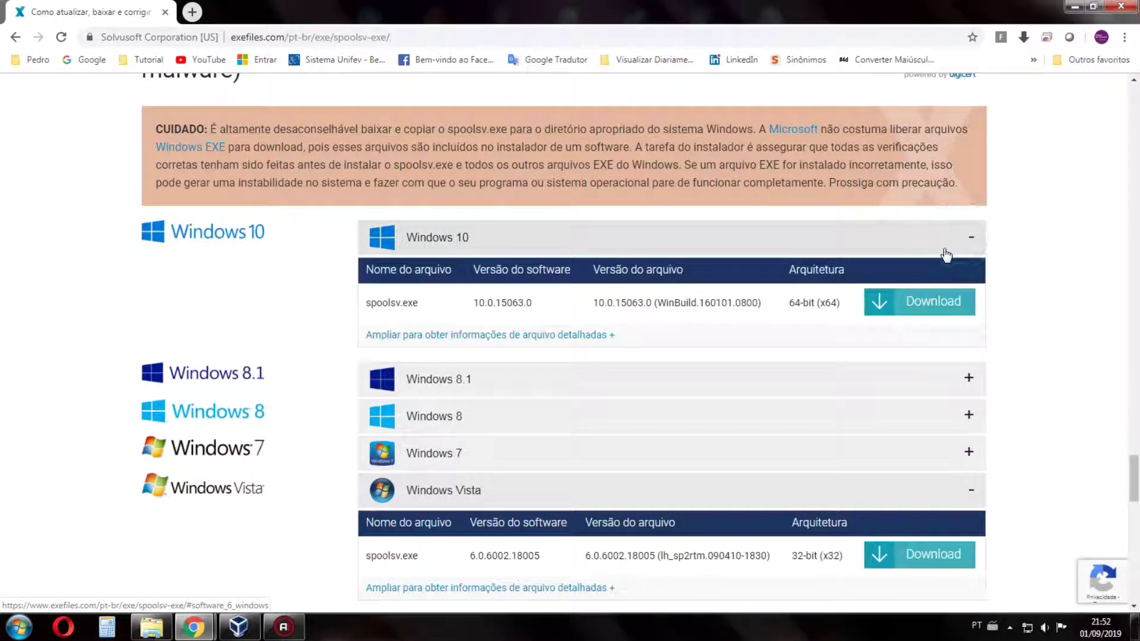
pyautogui.click(972, 243)
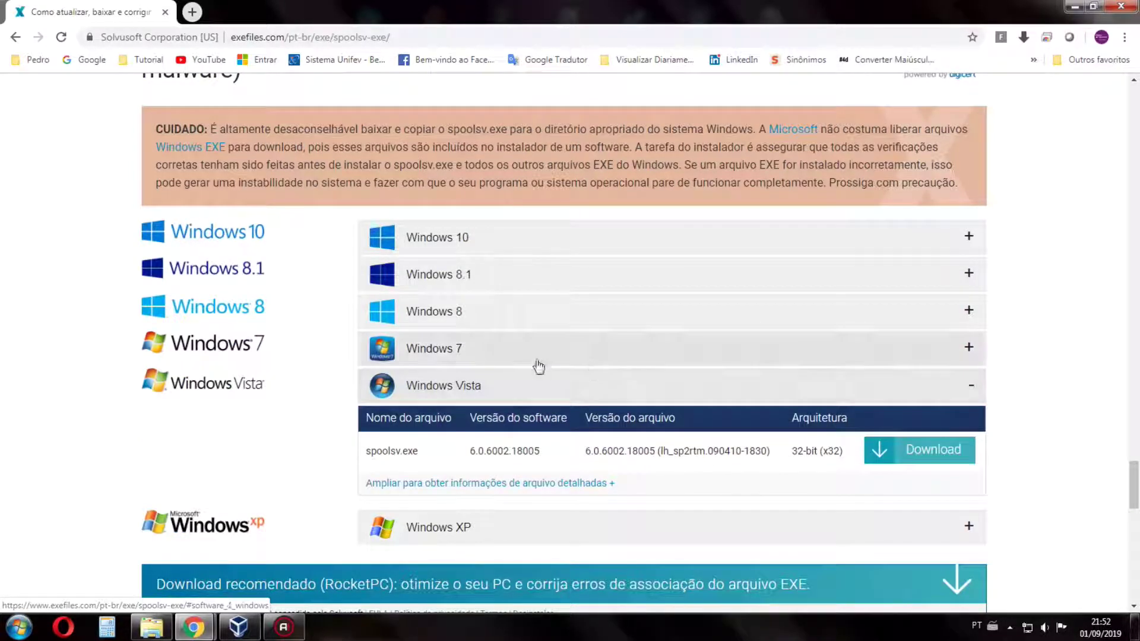
pyautogui.scroll(-2, 537, 367)
pyautogui.scroll(-4, 472, 317)
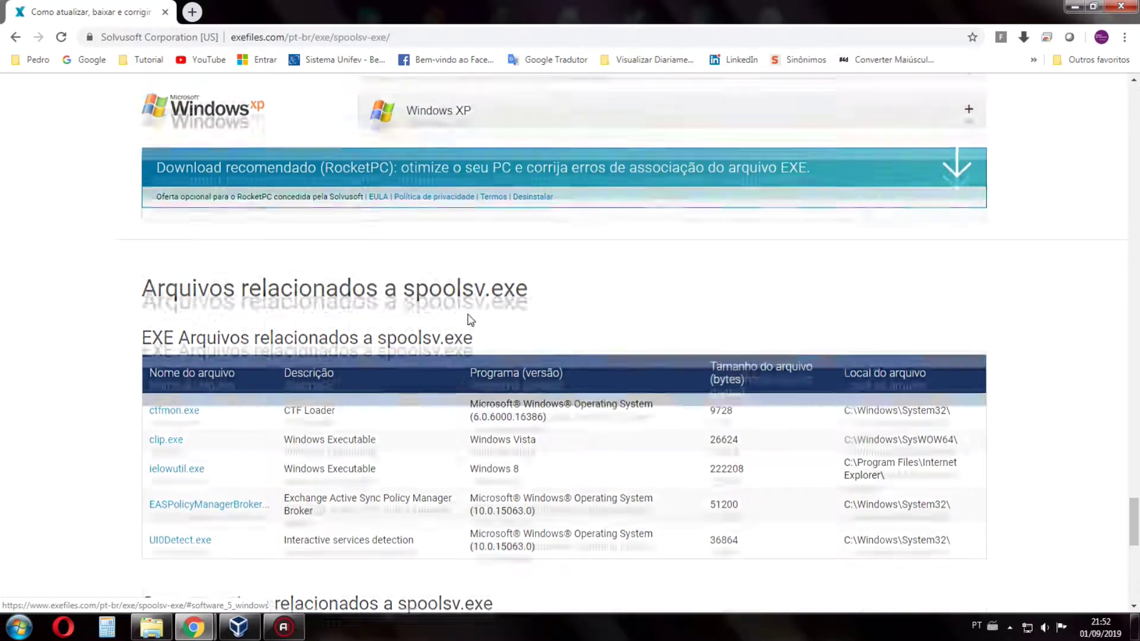
pyautogui.scroll(6, 406, 329)
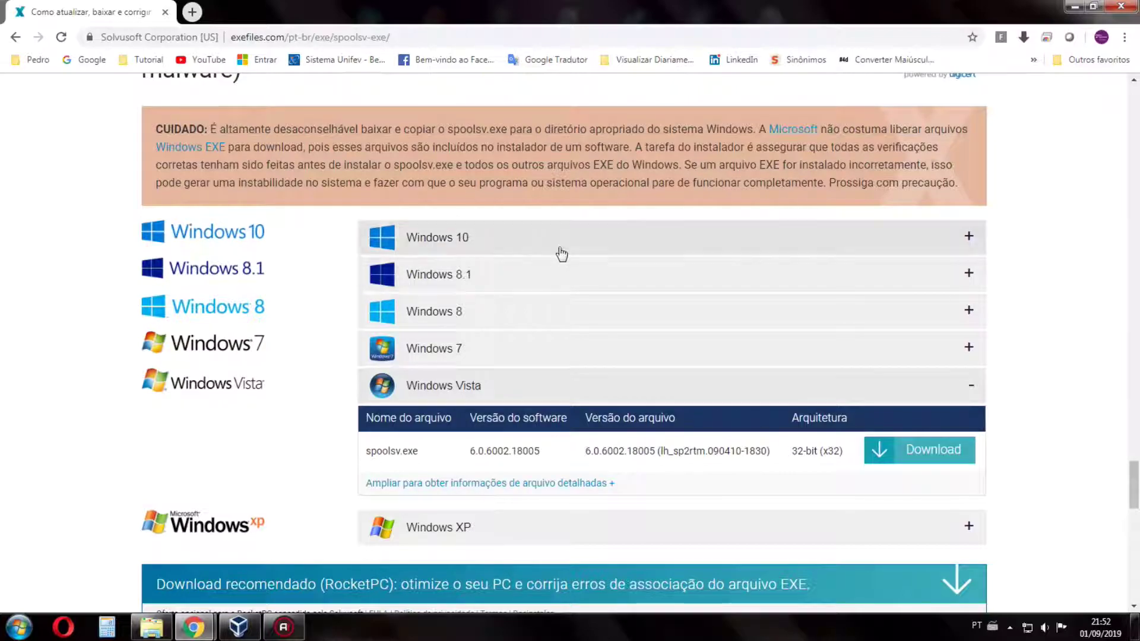
pyautogui.scroll(-1, 654, 379)
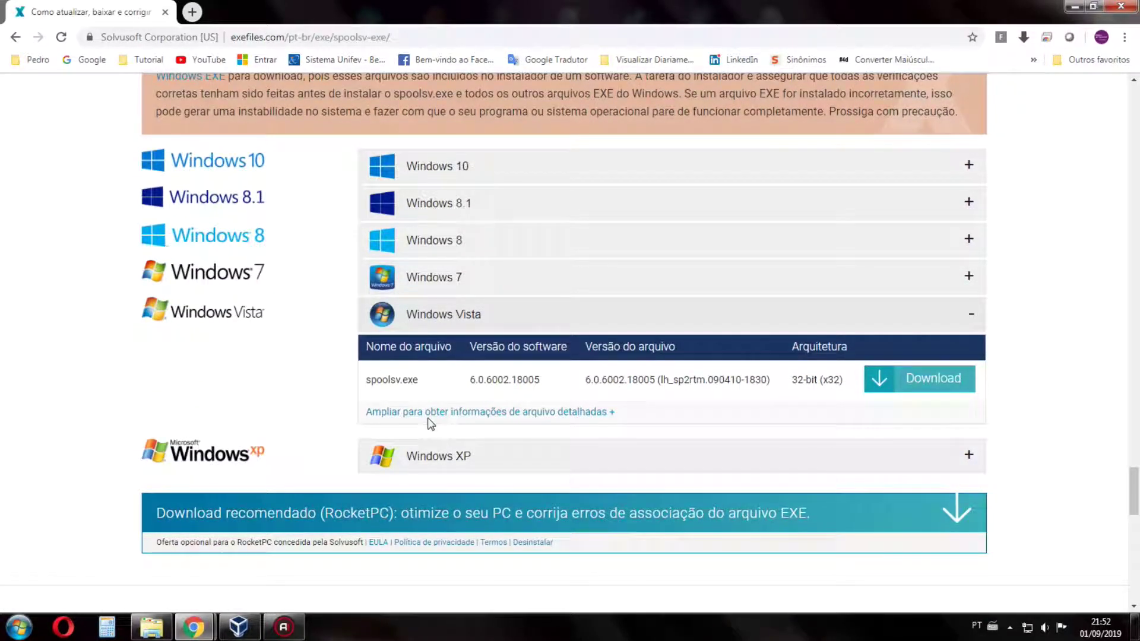
pyautogui.click(445, 455)
pyautogui.click(823, 463)
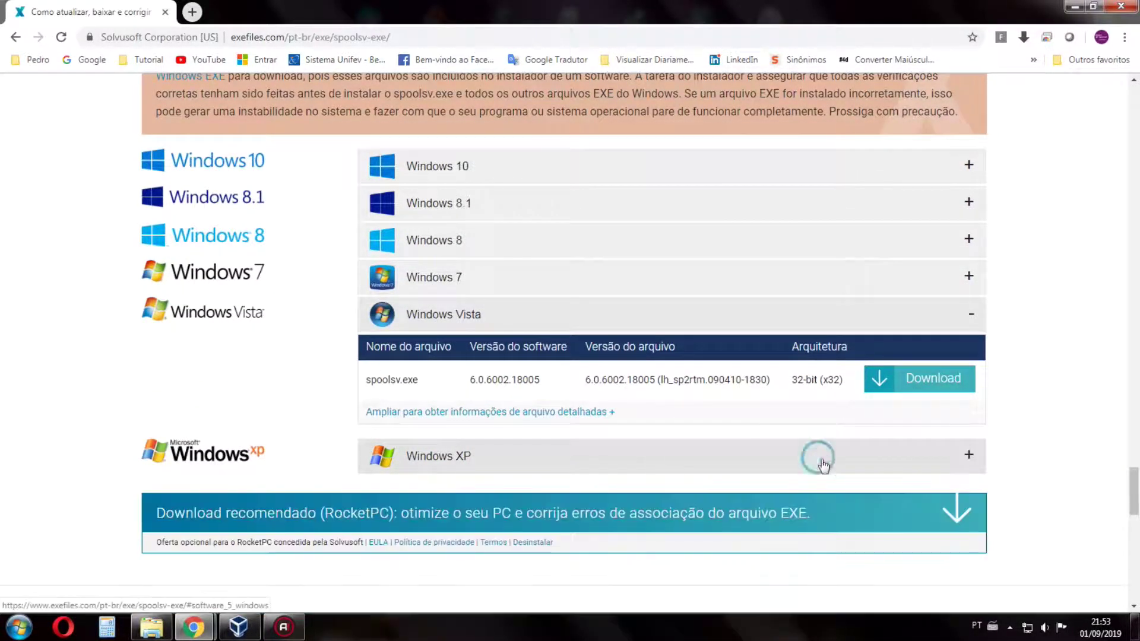
# Step: Expand the Windows 7 download entry and bookmark the page in the Tutorial bookmarks folder
pyautogui.click(532, 278)
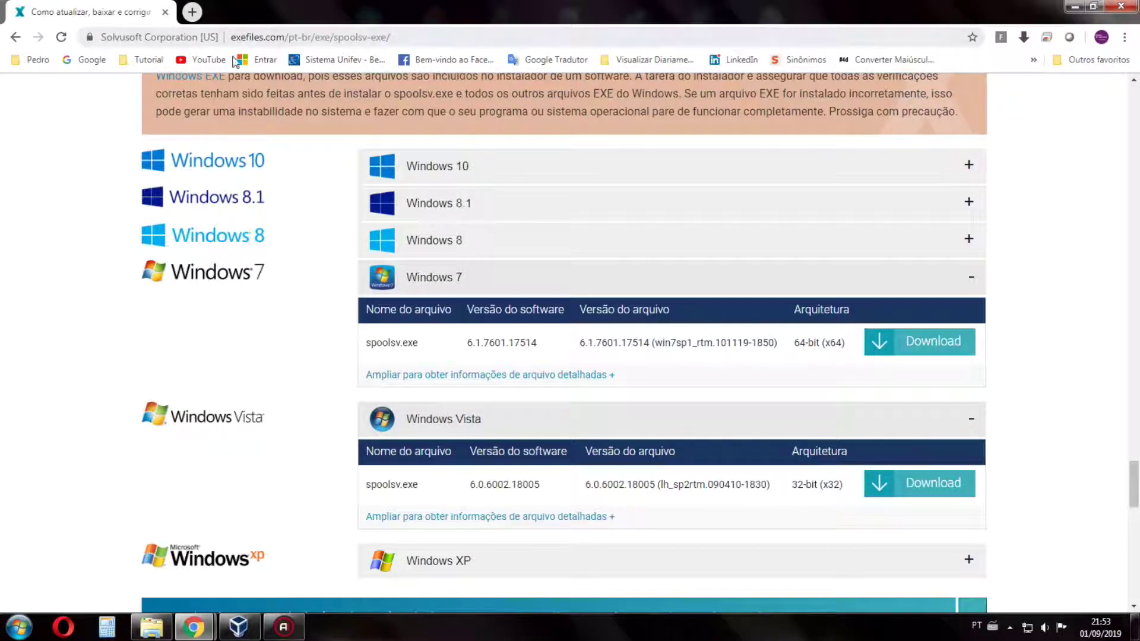
pyautogui.click(176, 43)
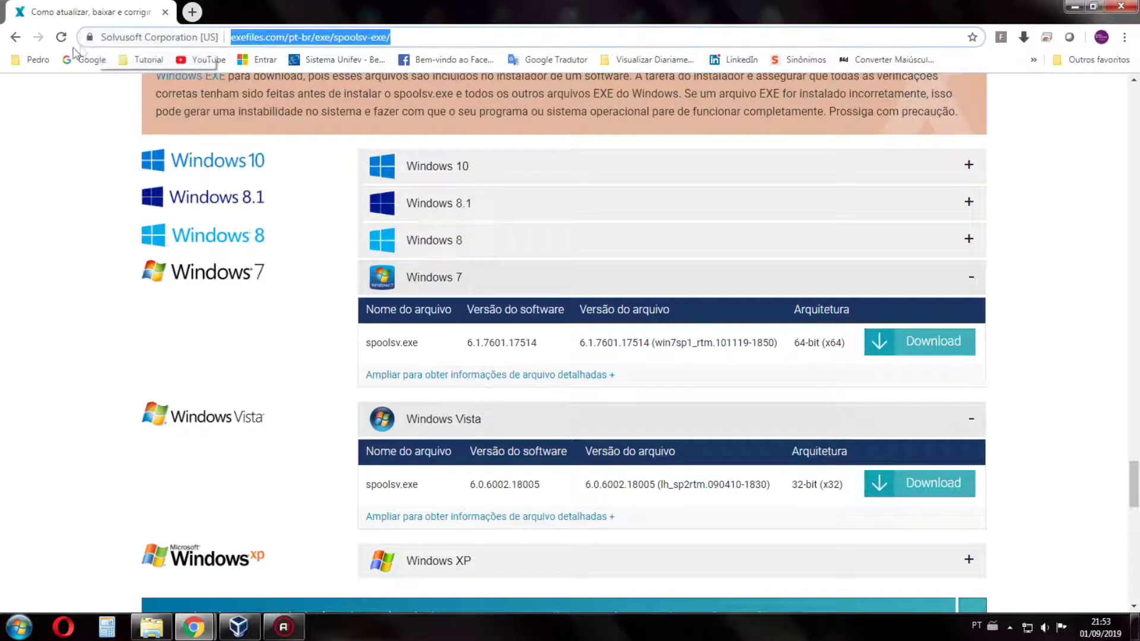
pyautogui.moveTo(105, 38); pyautogui.dragTo(138, 66)
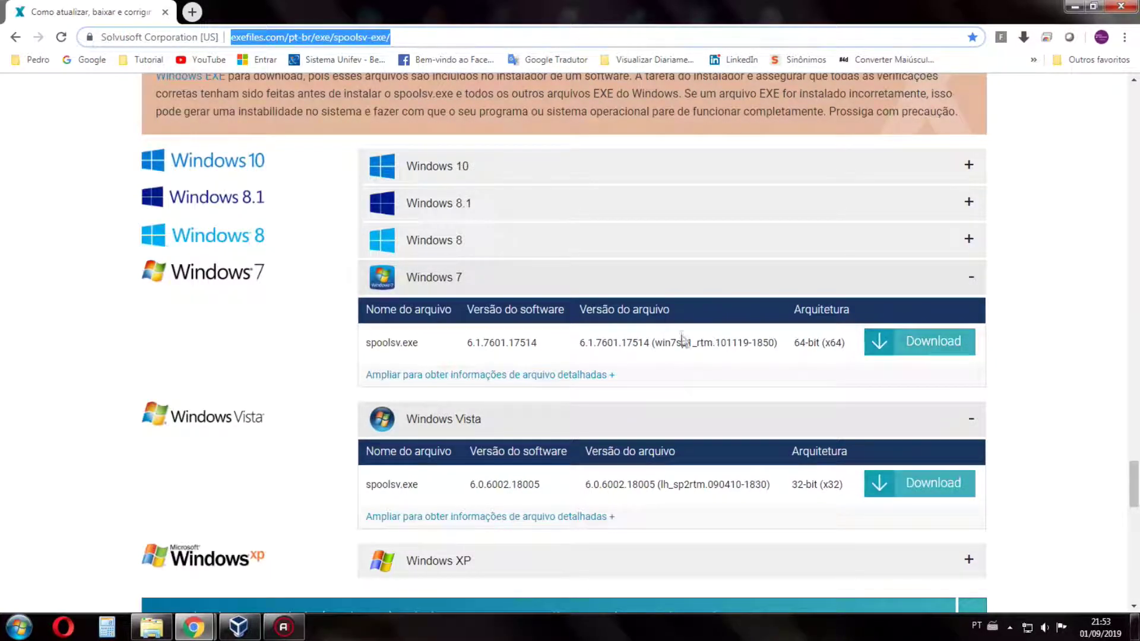
# Step: Download the 64-bit Windows 7 spoolsv.exe, version 6.1.7601.17514, and keep the flagged file
pyautogui.doubleClick(401, 343)
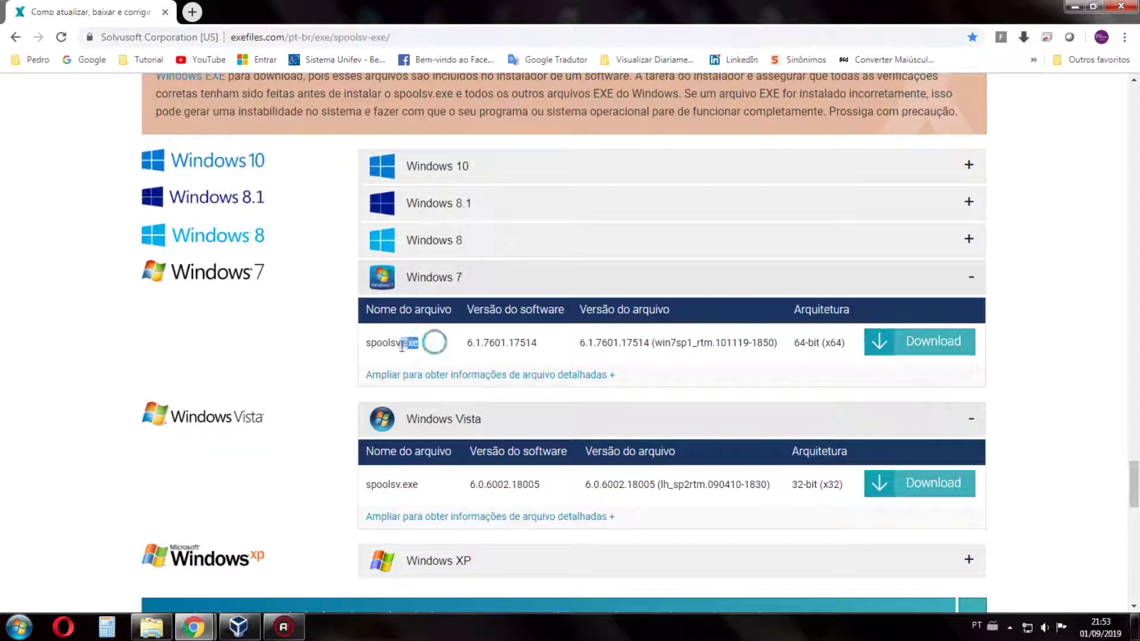
pyautogui.click(942, 352)
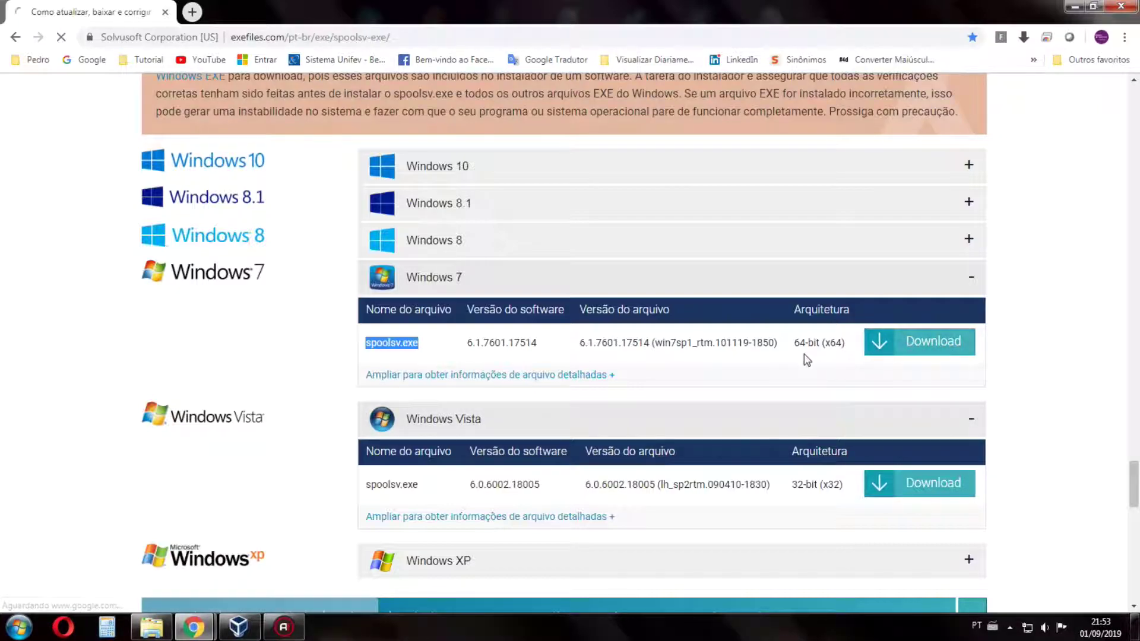
pyautogui.moveTo(794, 340); pyautogui.dragTo(843, 339)
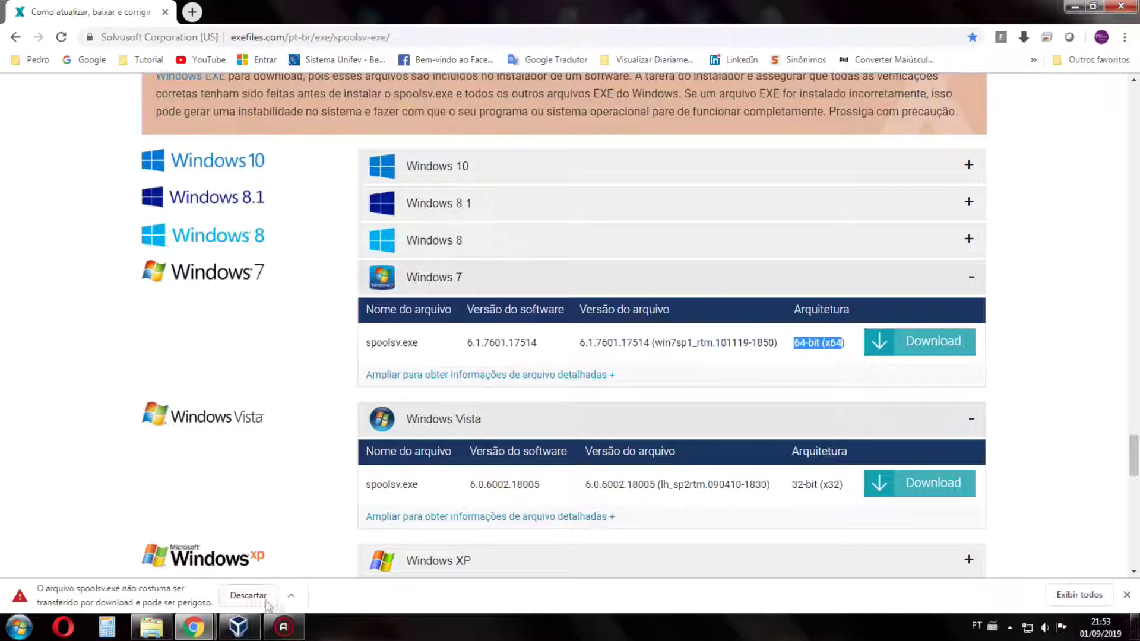
pyautogui.click(291, 595)
pyautogui.click(326, 546)
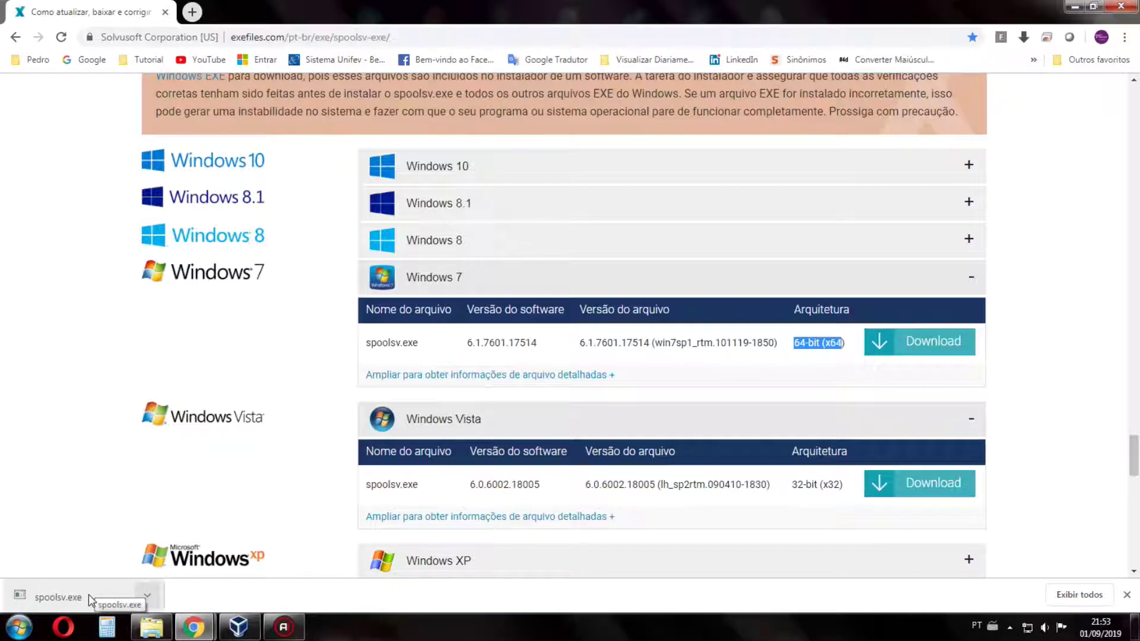
# Step: Return to the Google results, check the DLL name in the System32 search window, and search Google for "spoolss download"
pyautogui.click(21, 37)
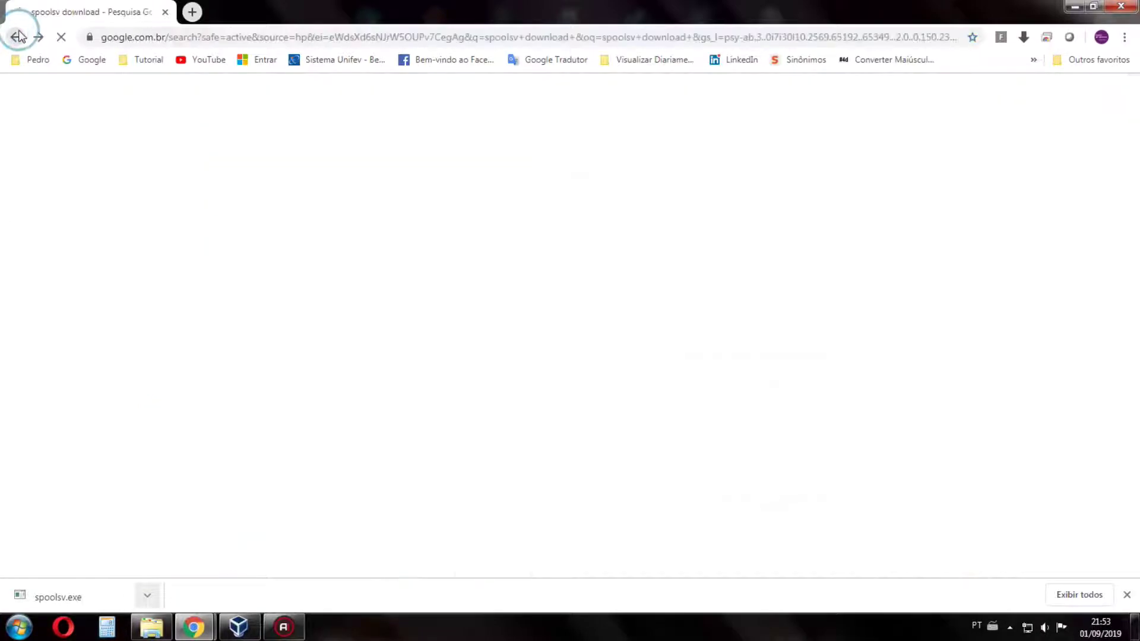
pyautogui.click(154, 102)
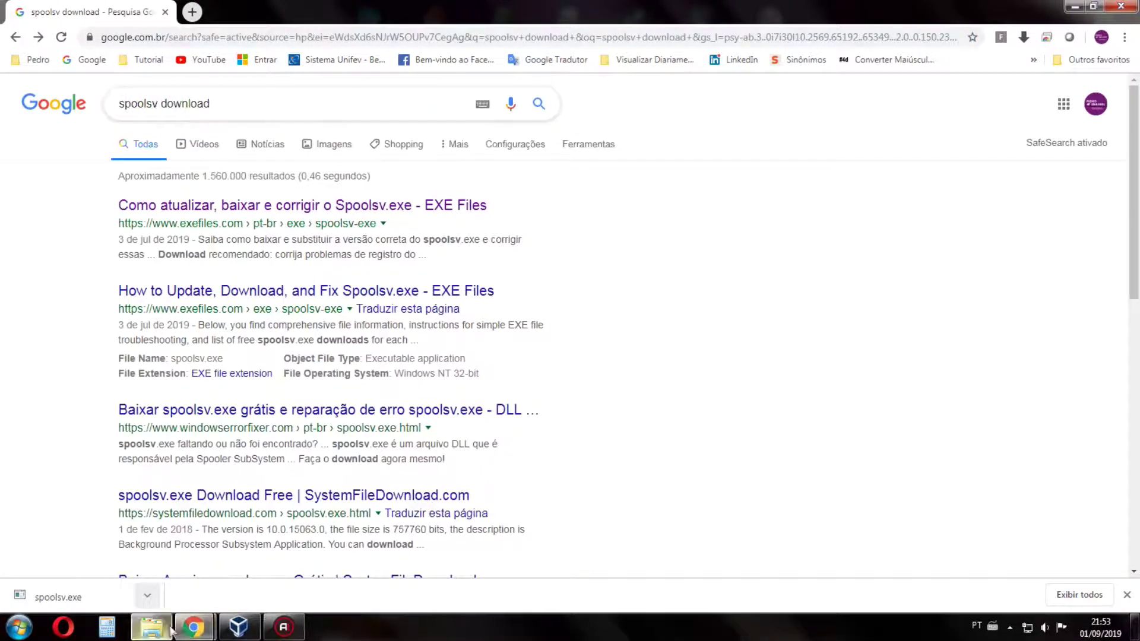
pyautogui.click(152, 627)
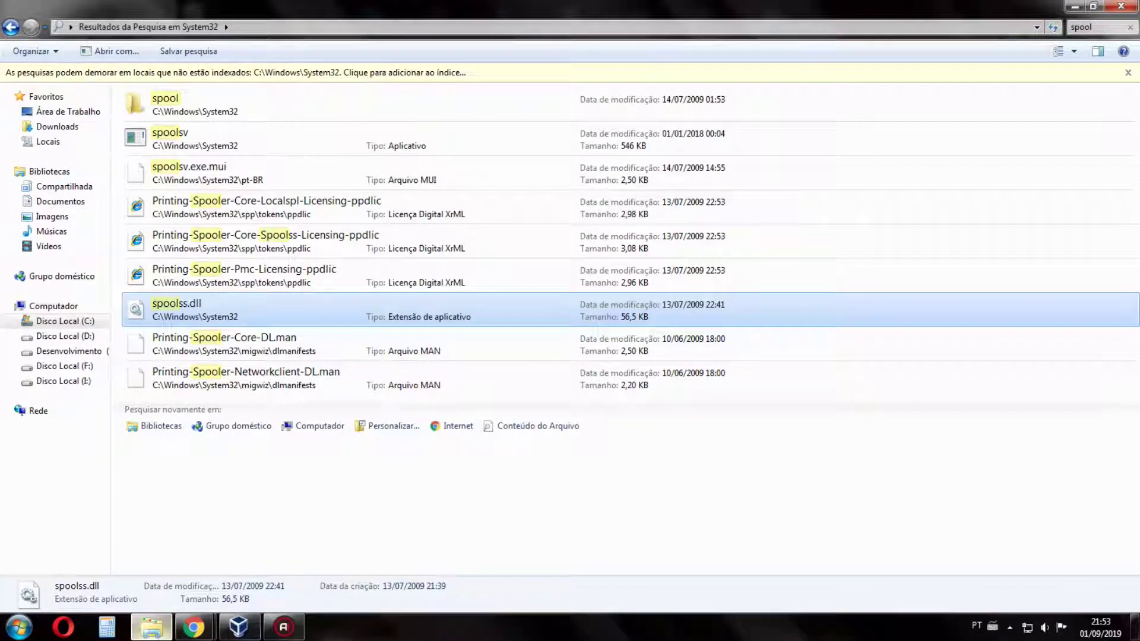
pyautogui.click(159, 626)
pyautogui.click(156, 104)
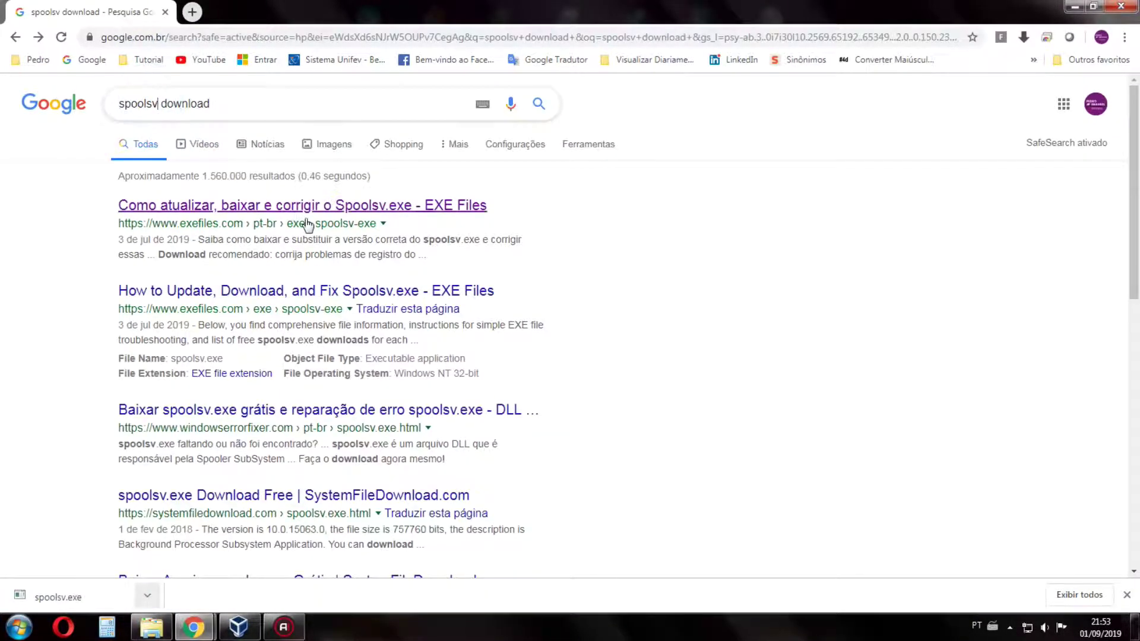
pyautogui.press('BackSpace')
pyautogui.write('s')
pyautogui.press('Return')
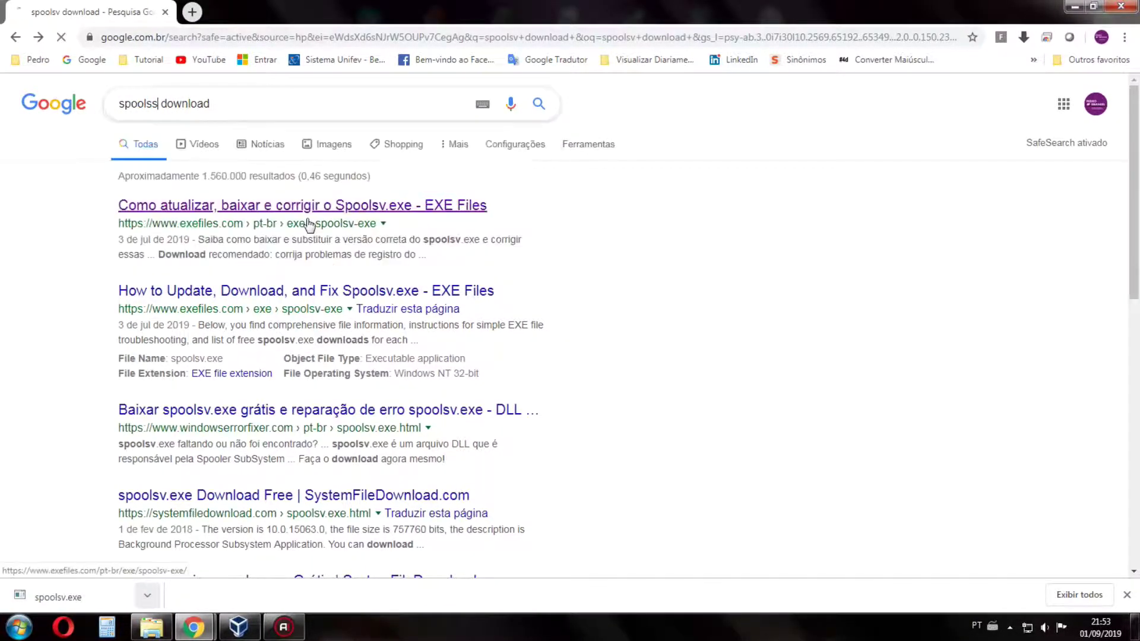
# Step: Open the DLL-files.com result and download the 64-bit spoolss.dll, version 10.0.14393.0
pyautogui.click(313, 213)
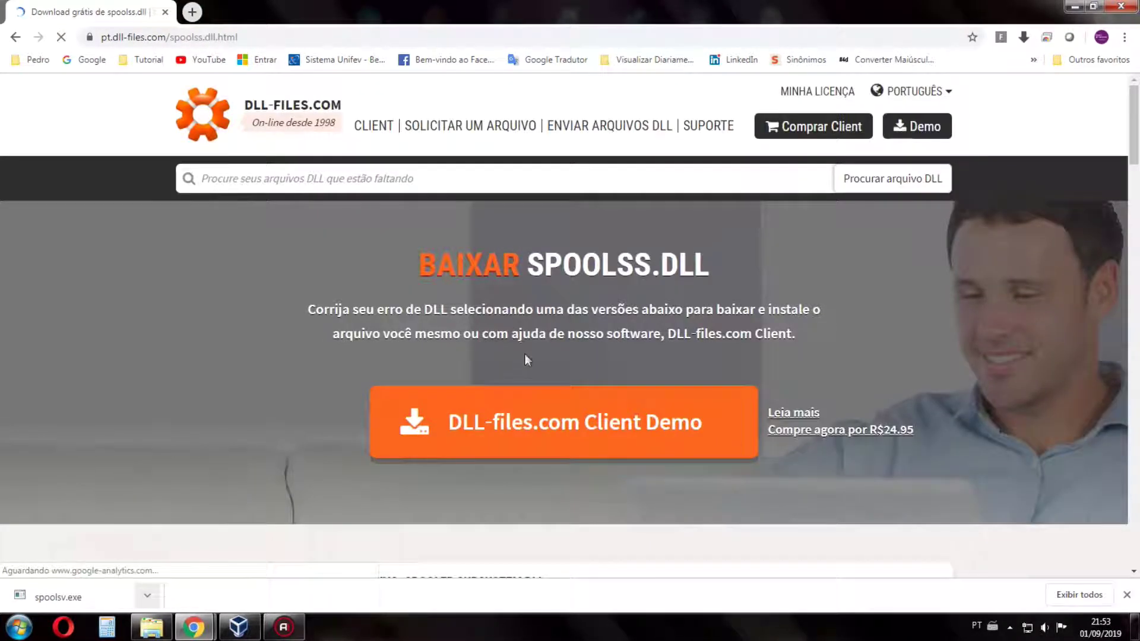
pyautogui.scroll(-8, 534, 356)
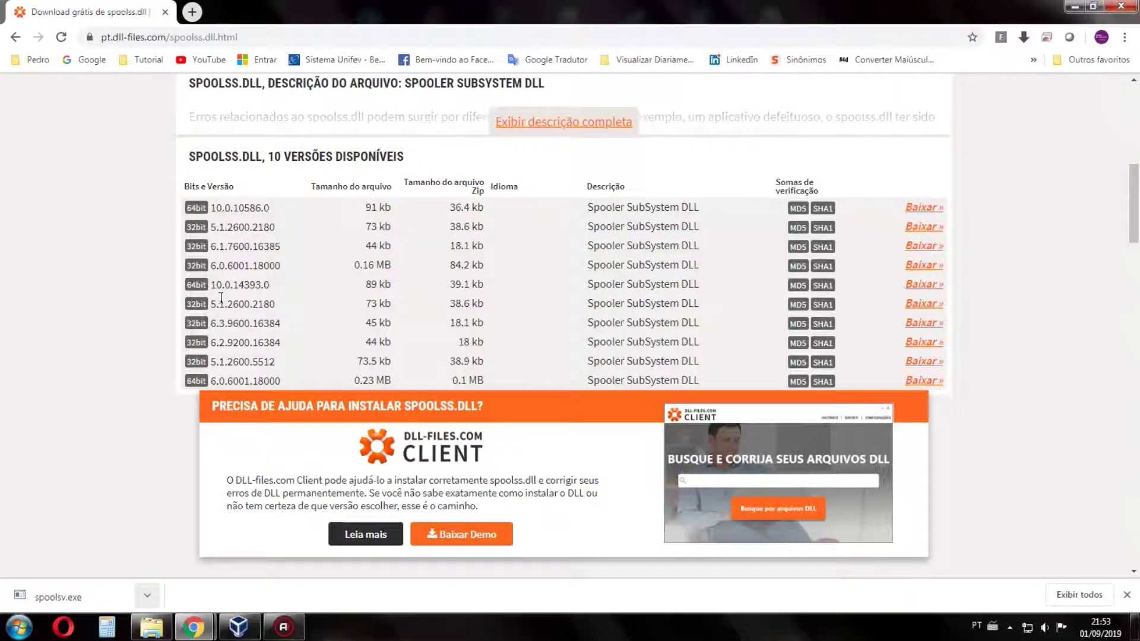
pyautogui.moveTo(246, 279); pyautogui.dragTo(340, 302)
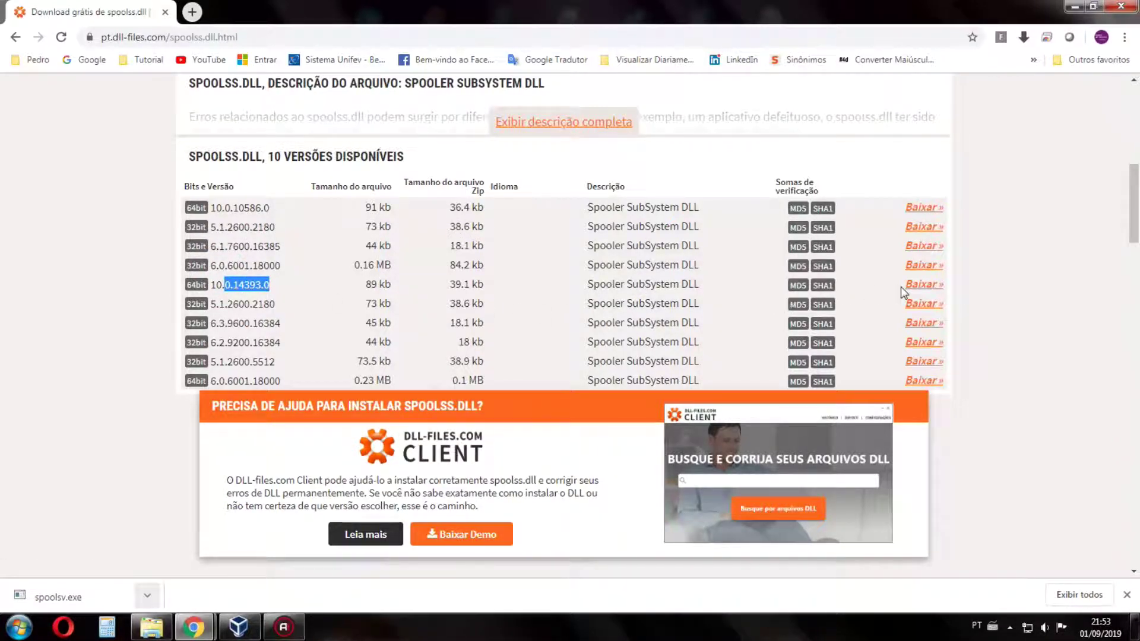
pyautogui.click(920, 285)
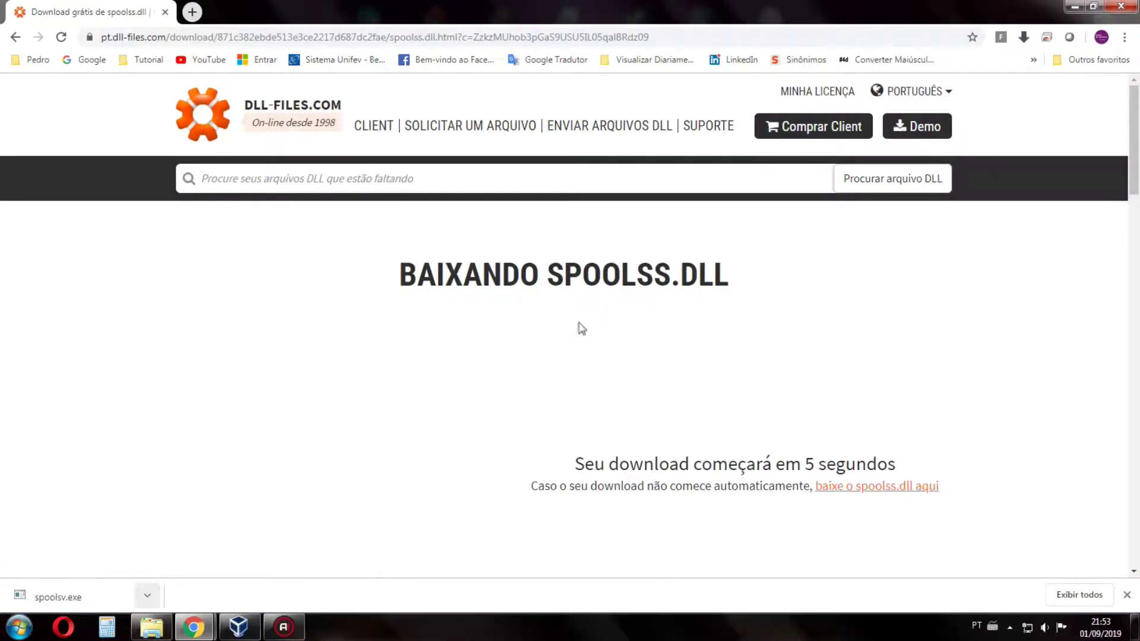
pyautogui.scroll(-3, 552, 311)
pyautogui.scroll(3, 497, 396)
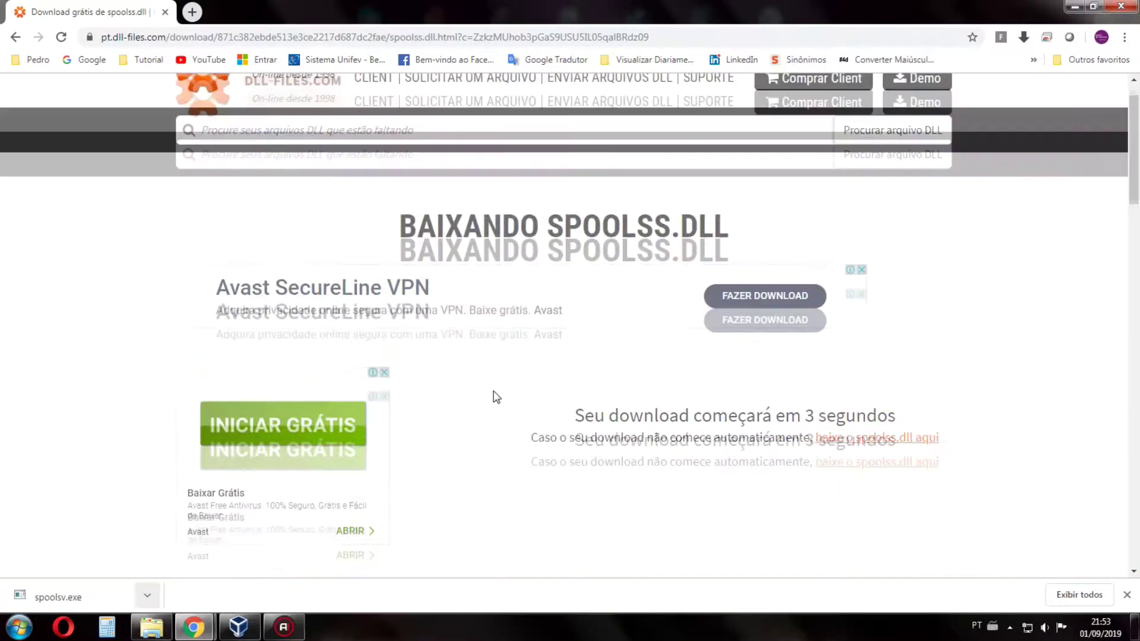
pyautogui.scroll(-5, 659, 320)
pyautogui.scroll(2, 669, 275)
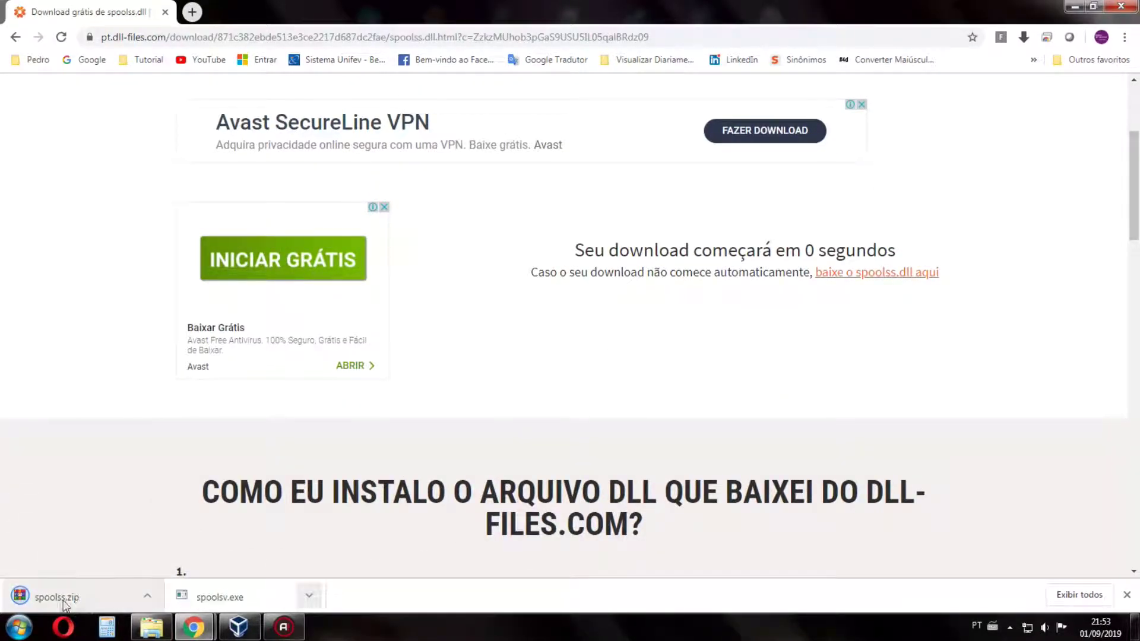
# Step: Show the downloaded spoolss.zip in its folder and put both it and spoolsv on the desktop
pyautogui.rightClick(65, 604)
pyautogui.click(143, 567)
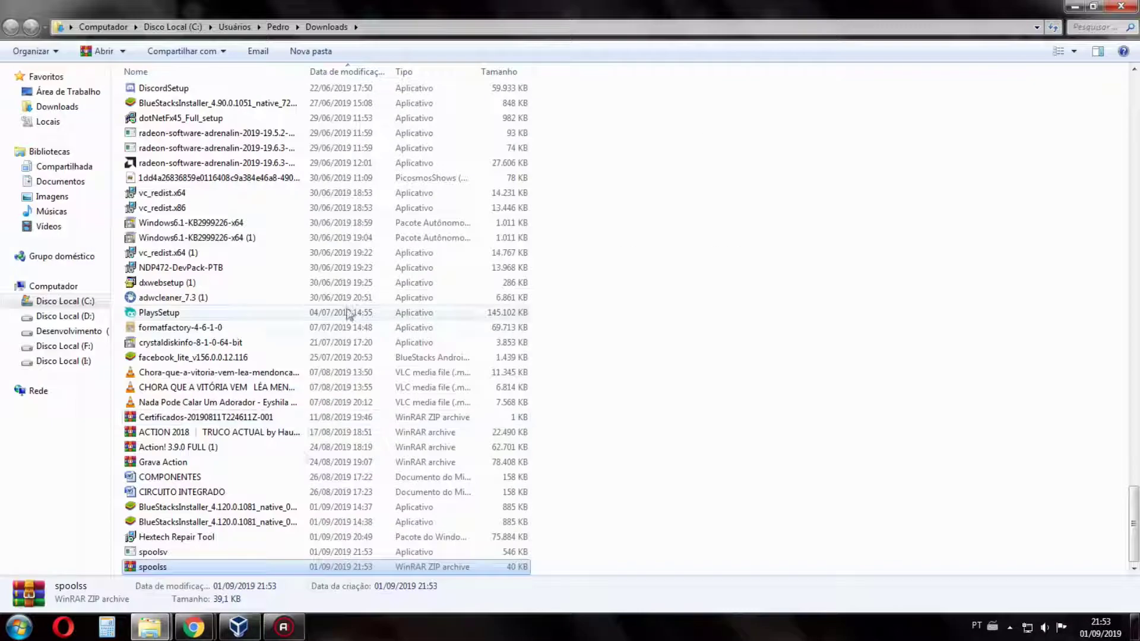
pyautogui.keyDown('ctrl'); pyautogui.click(225, 553); pyautogui.keyUp('ctrl')
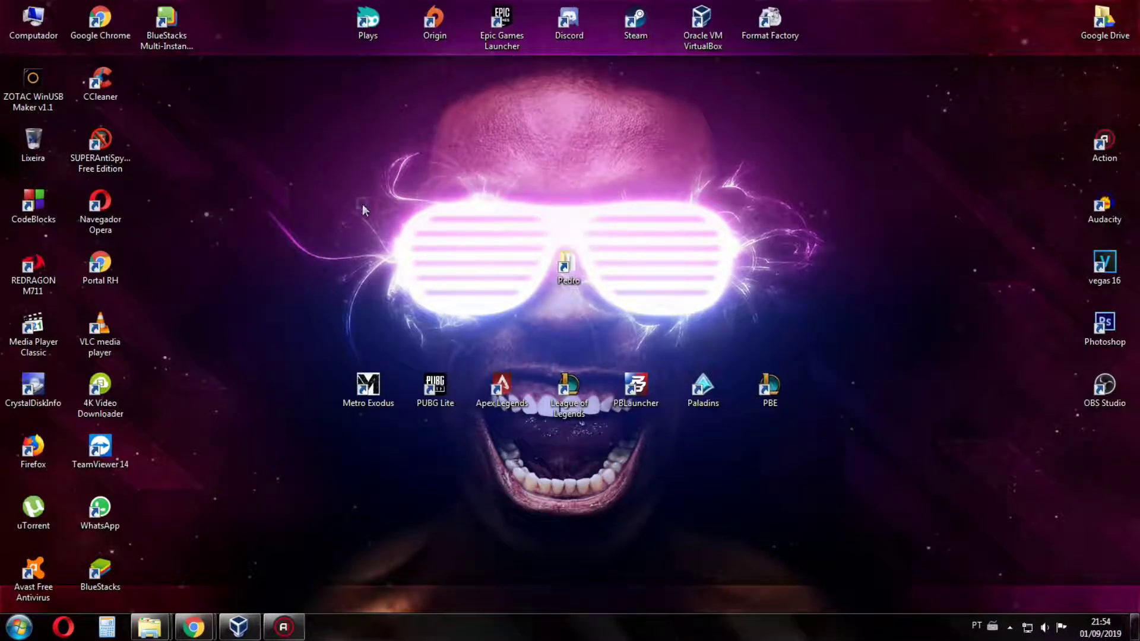
pyautogui.hotkey('ctrl', 'v')
# Step: Extract the spoolss archive into its own spoolss folder on the desktop and delete the archive
pyautogui.rightClick(174, 161)
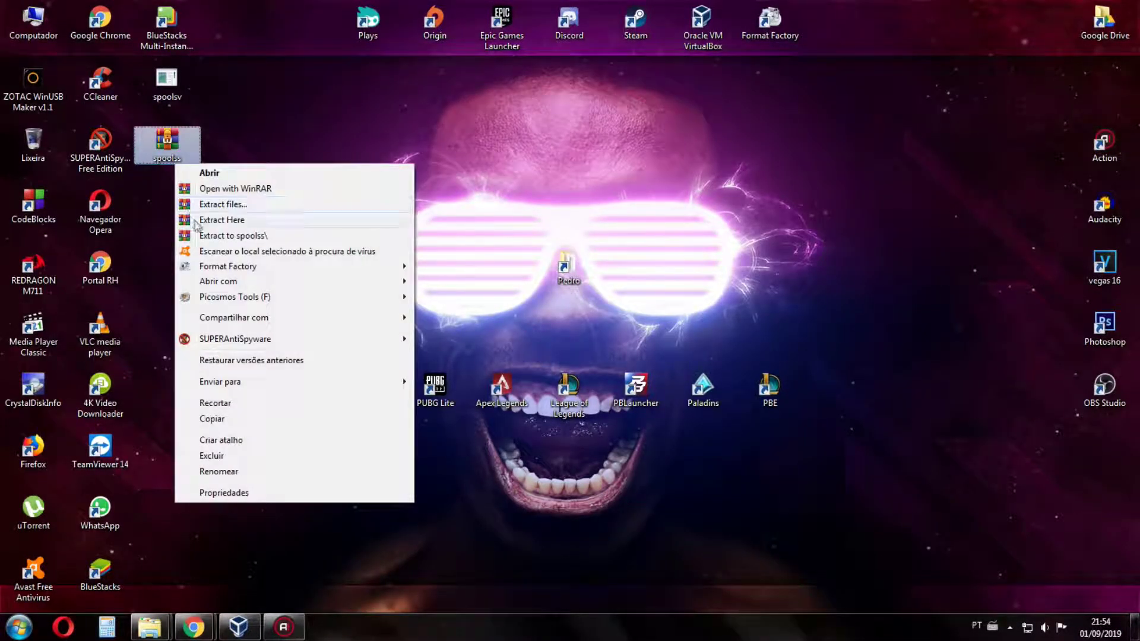
pyautogui.click(205, 236)
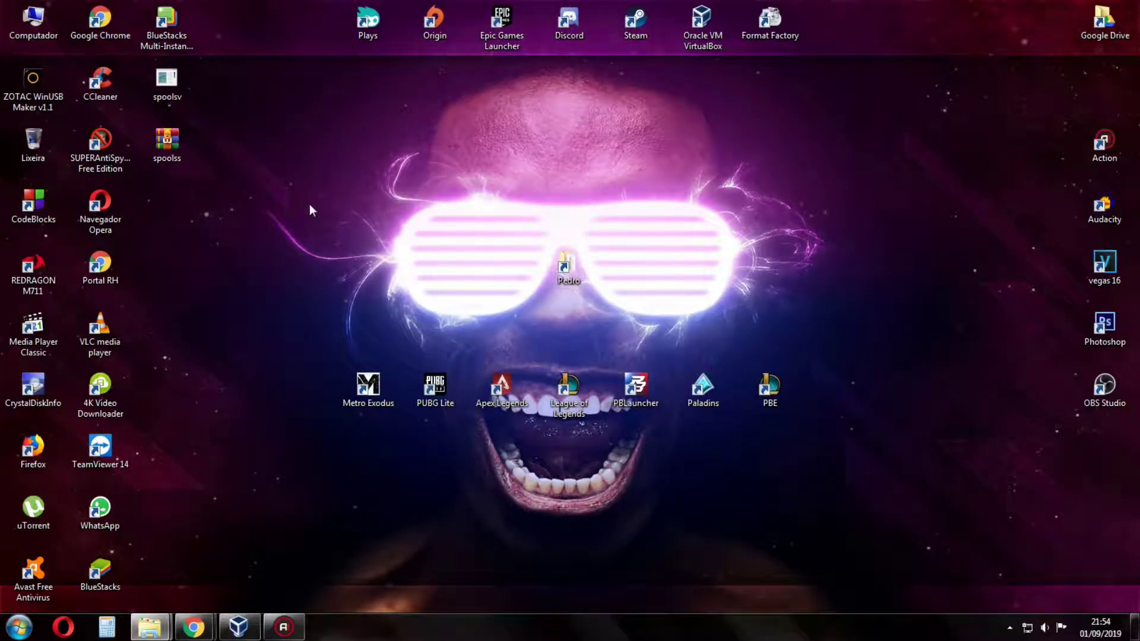
pyautogui.moveTo(382, 144); pyautogui.dragTo(383, 144)
pyautogui.press('Delete')
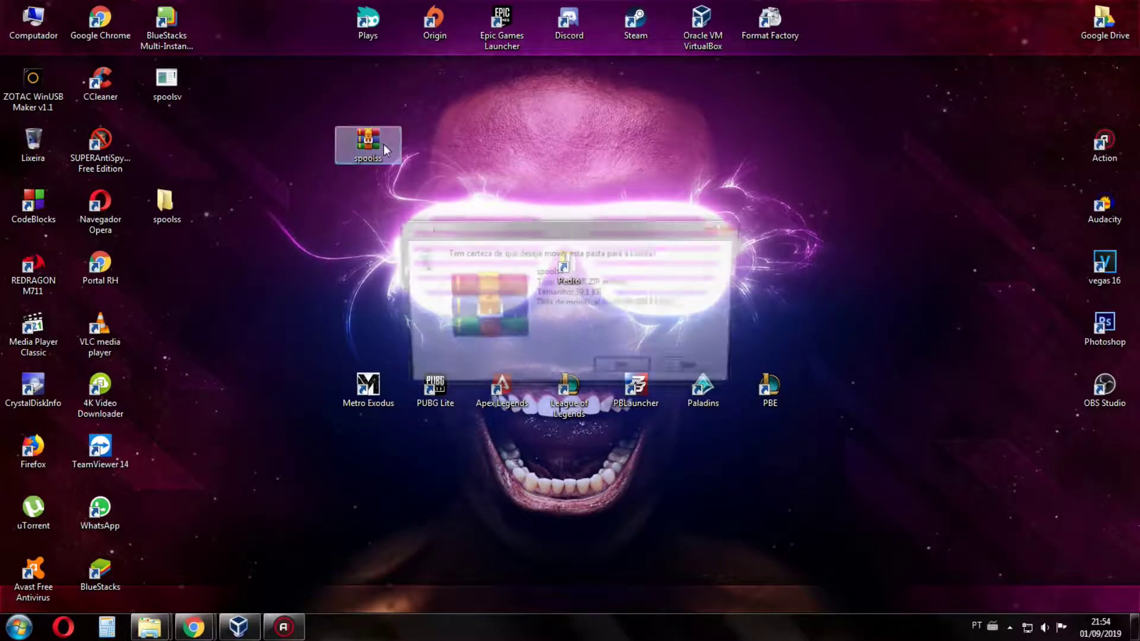
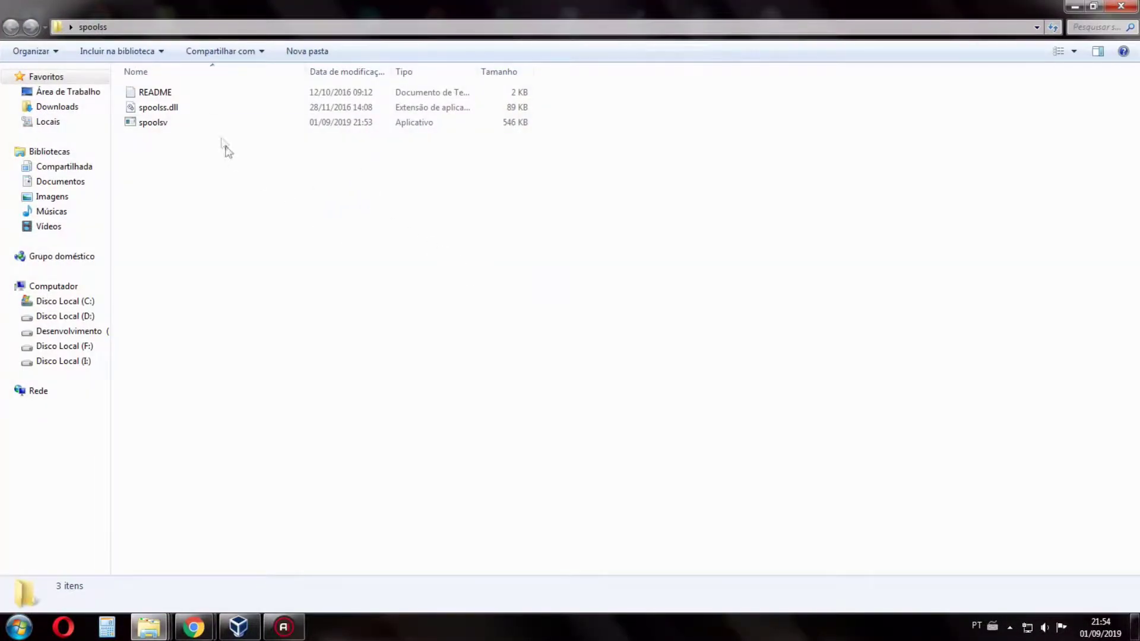
# Step: Delete the README file from the extracted spoolss folder
pyautogui.click(188, 96)
pyautogui.press('Delete')
pyautogui.click(605, 374)
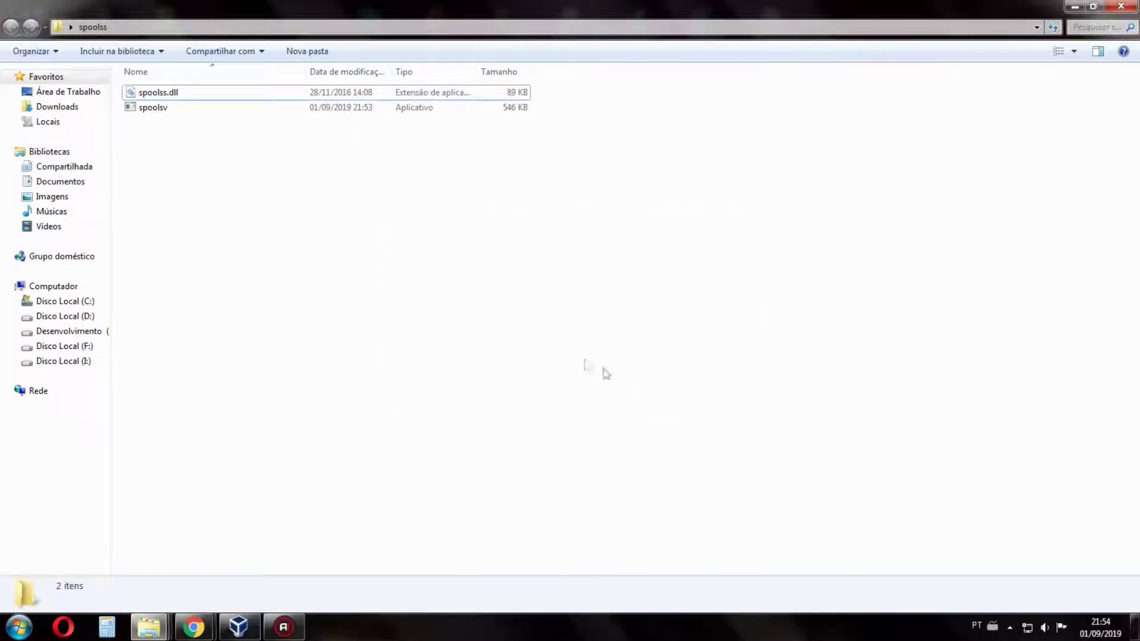
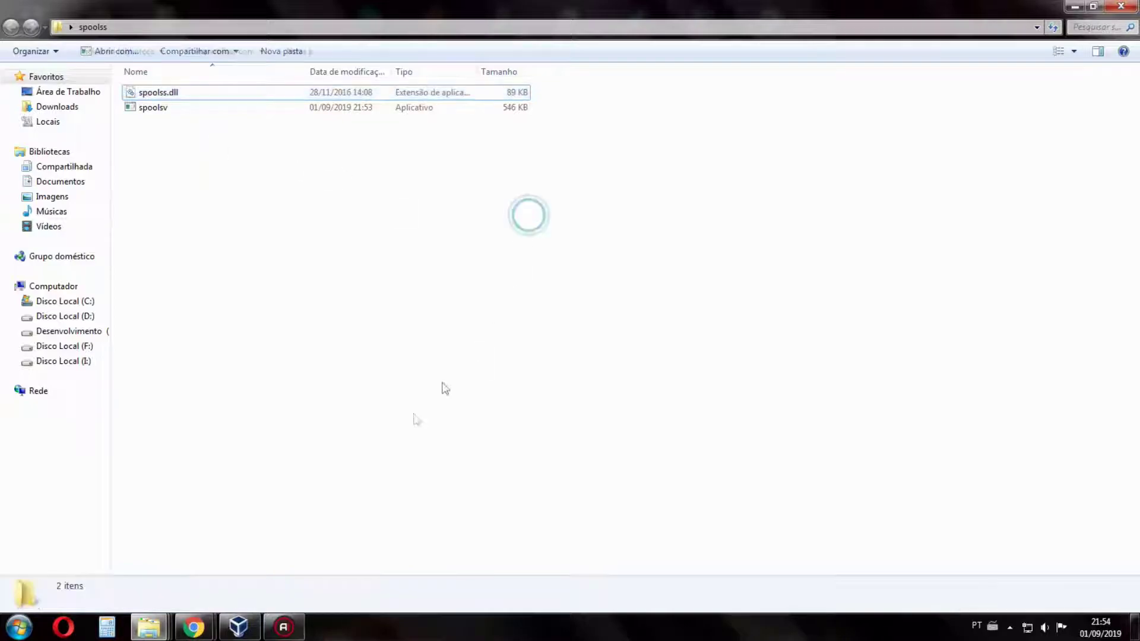
pyautogui.moveTo(149, 627)
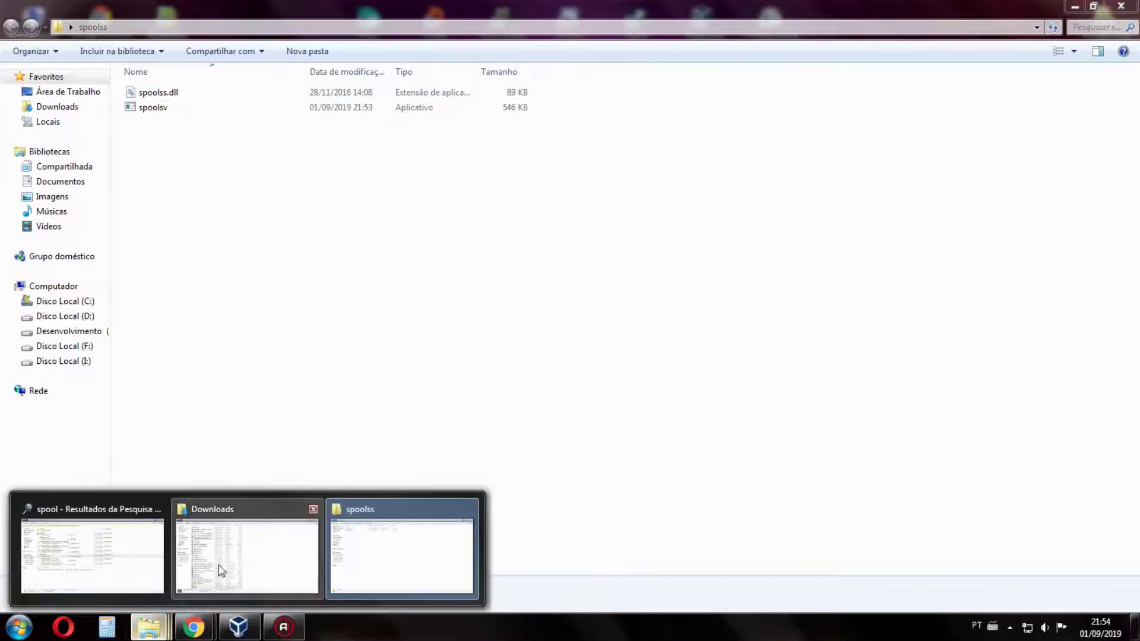
# Step: Review the spool search results in System32, then close the search and spoolss folder windows
pyautogui.click(85, 553)
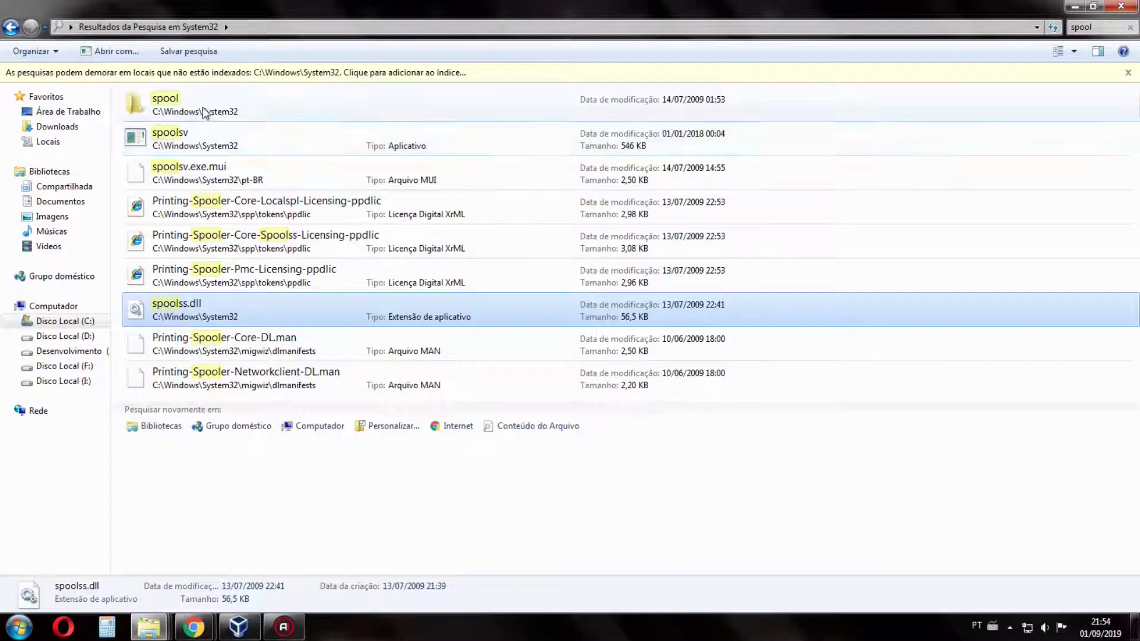
pyautogui.click(249, 181)
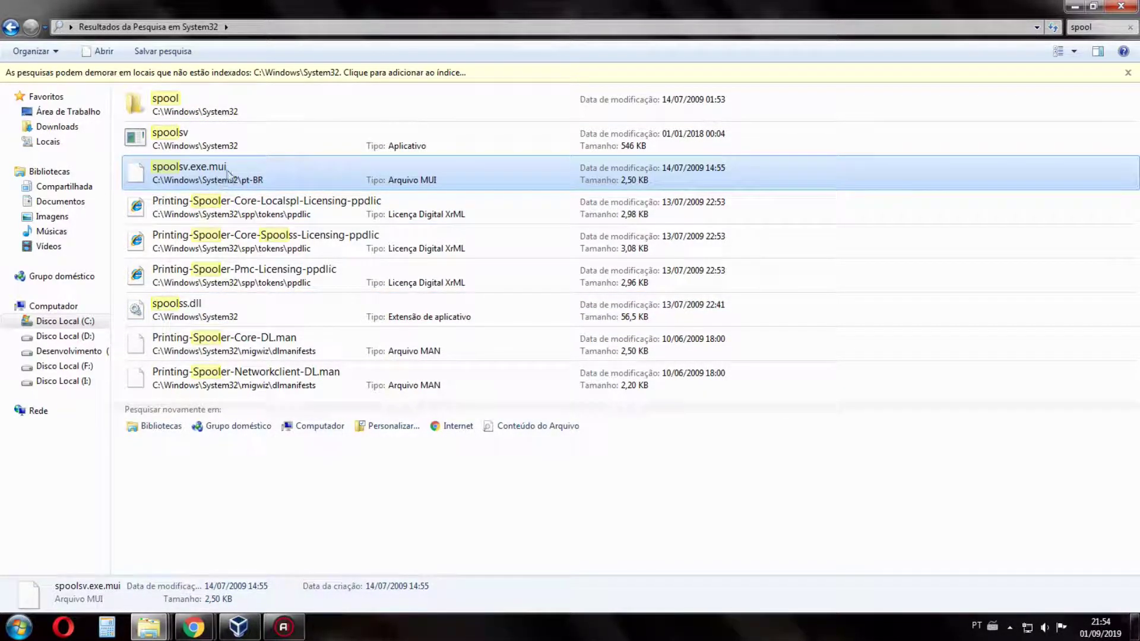
pyautogui.click(1131, 10)
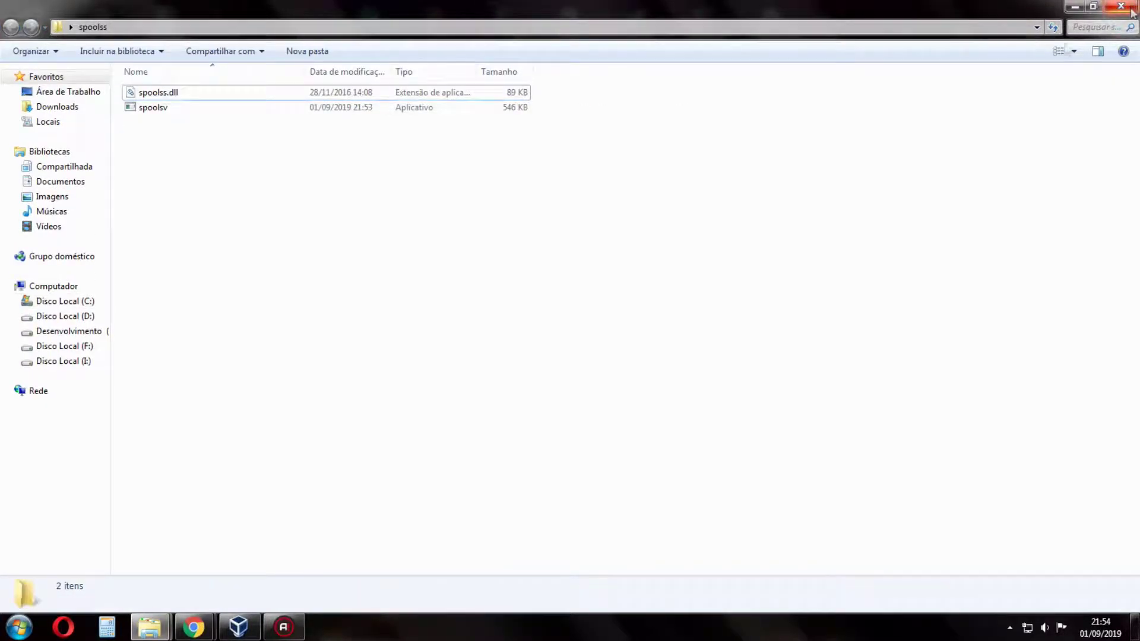
pyautogui.click(1120, 6)
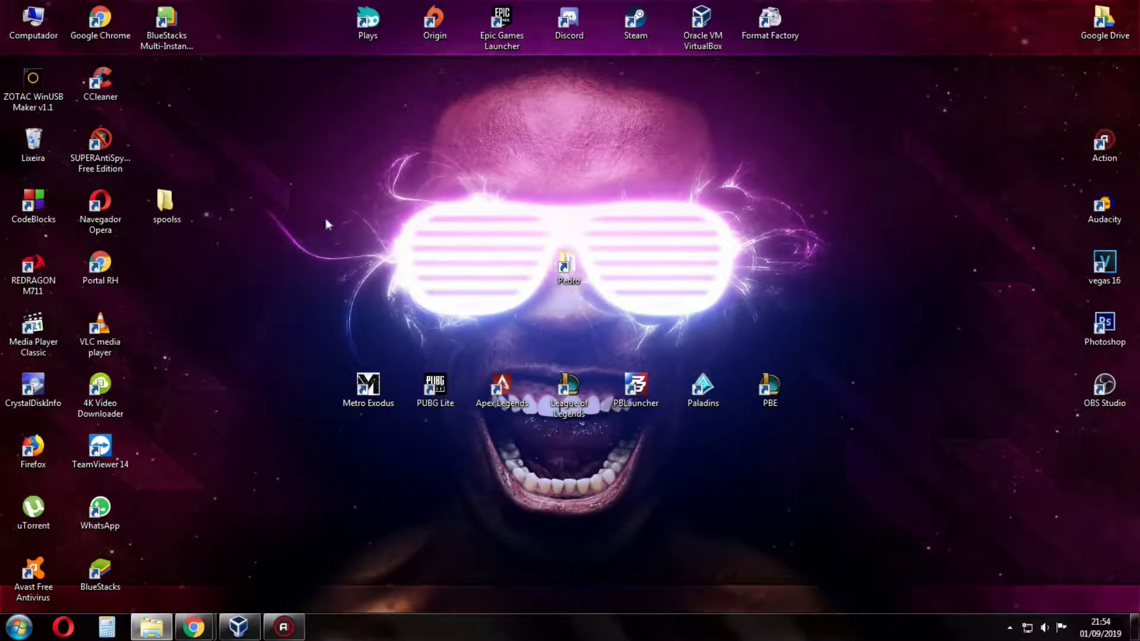
# Step: Refresh the desktop and permanently empty the Recycle Bin
pyautogui.rightClick(326, 221)
pyautogui.click(363, 282)
pyautogui.rightClick(36, 140)
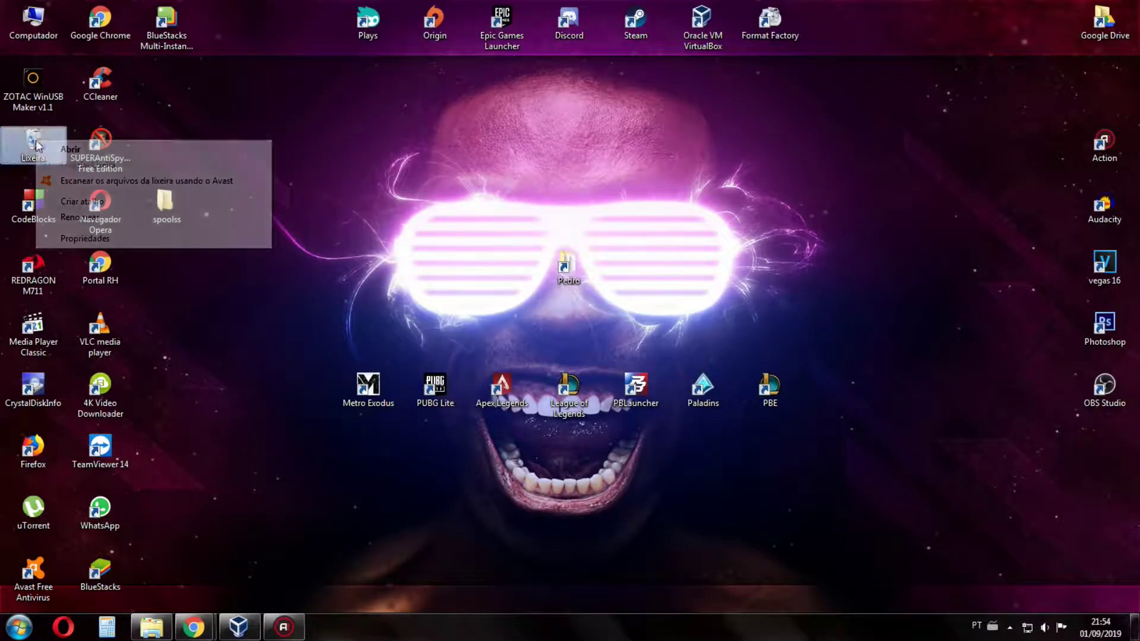
pyautogui.click(98, 165)
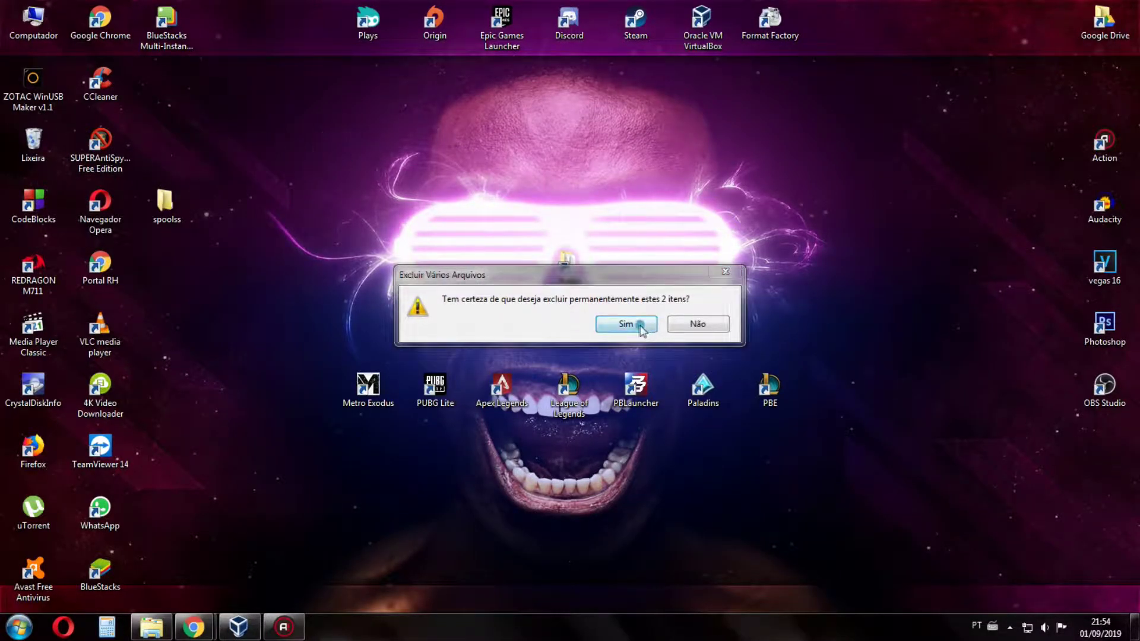
pyautogui.press('Return')
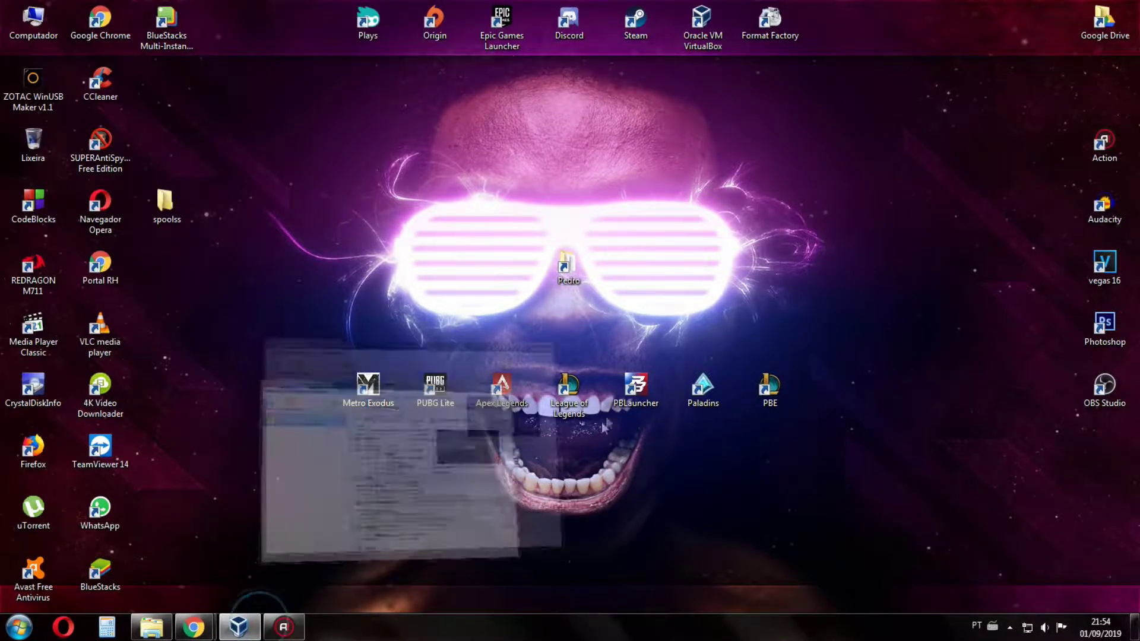
# Step: Switch to VirtualBox and boot the w10 virtual machine from its Windows 10 installation disc, dismissing the keyboard and mouse capture notices
pyautogui.click(239, 626)
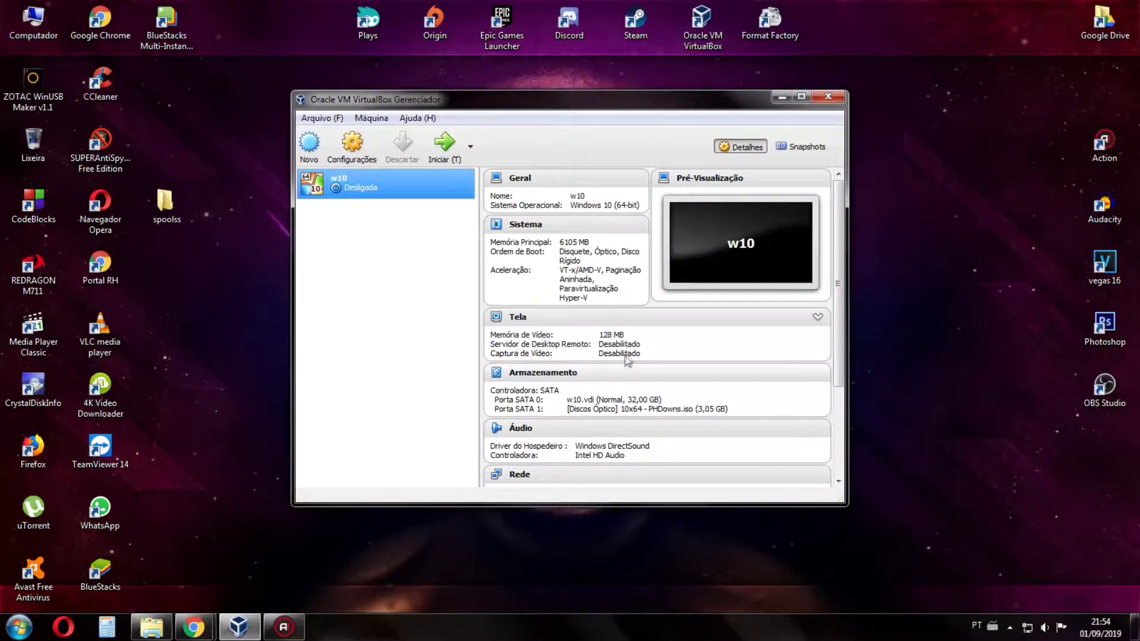
pyautogui.click(431, 151)
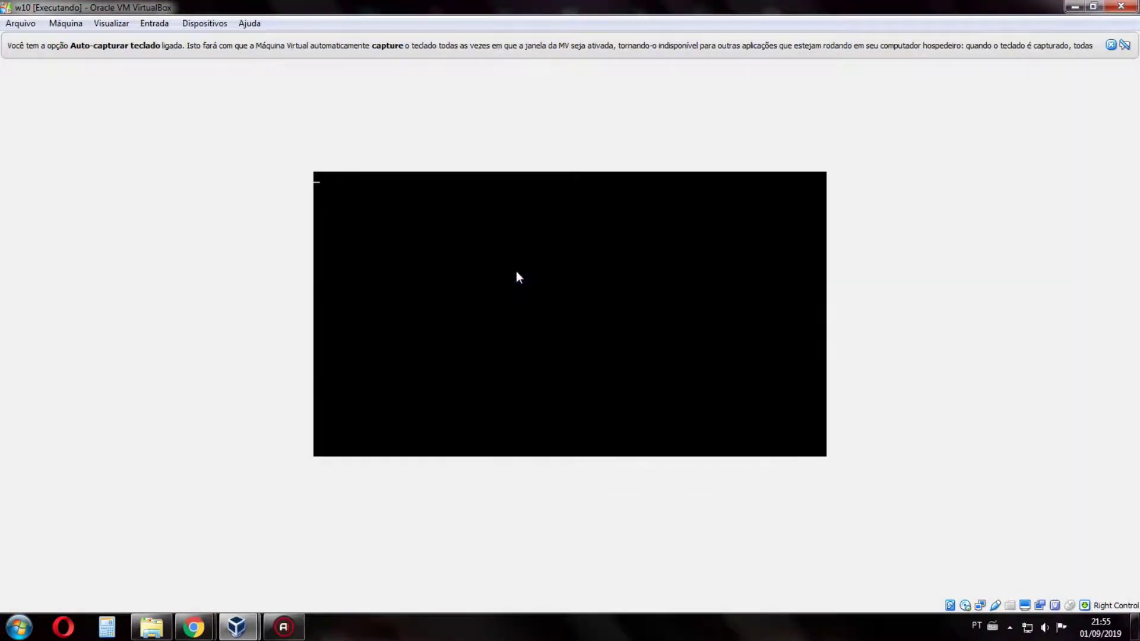
pyautogui.press('Return')
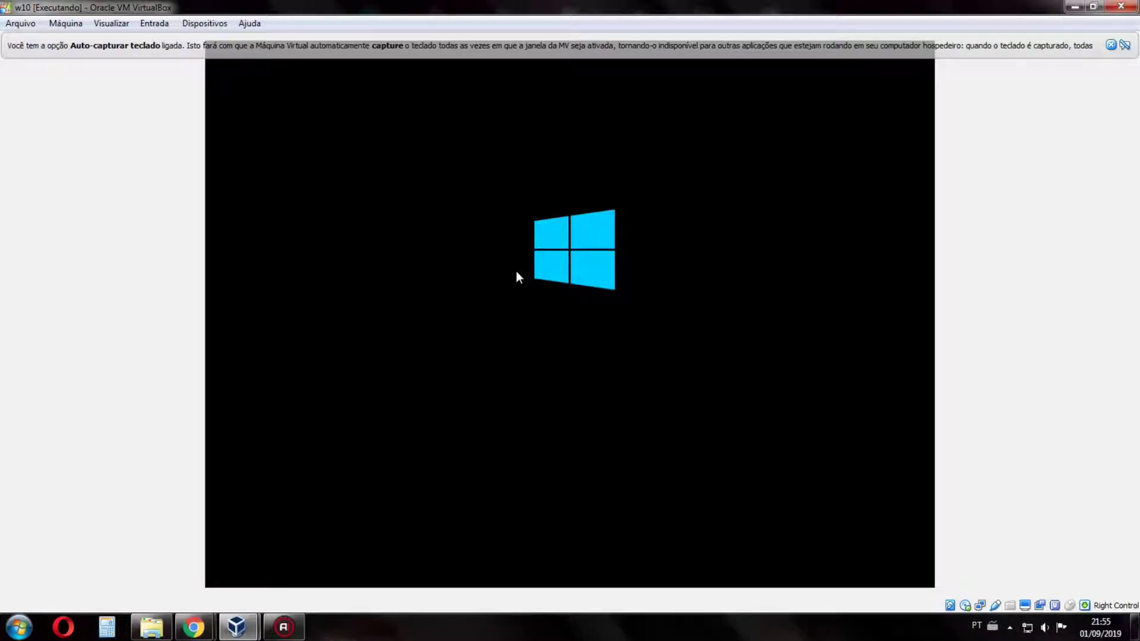
pyautogui.click(534, 266)
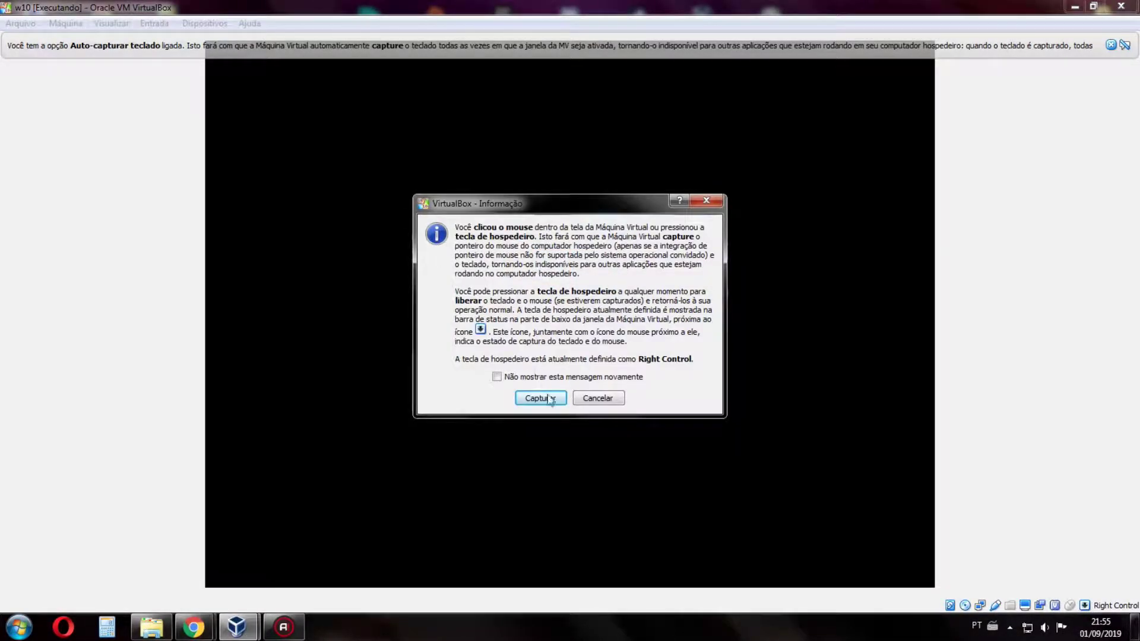
pyautogui.click(597, 398)
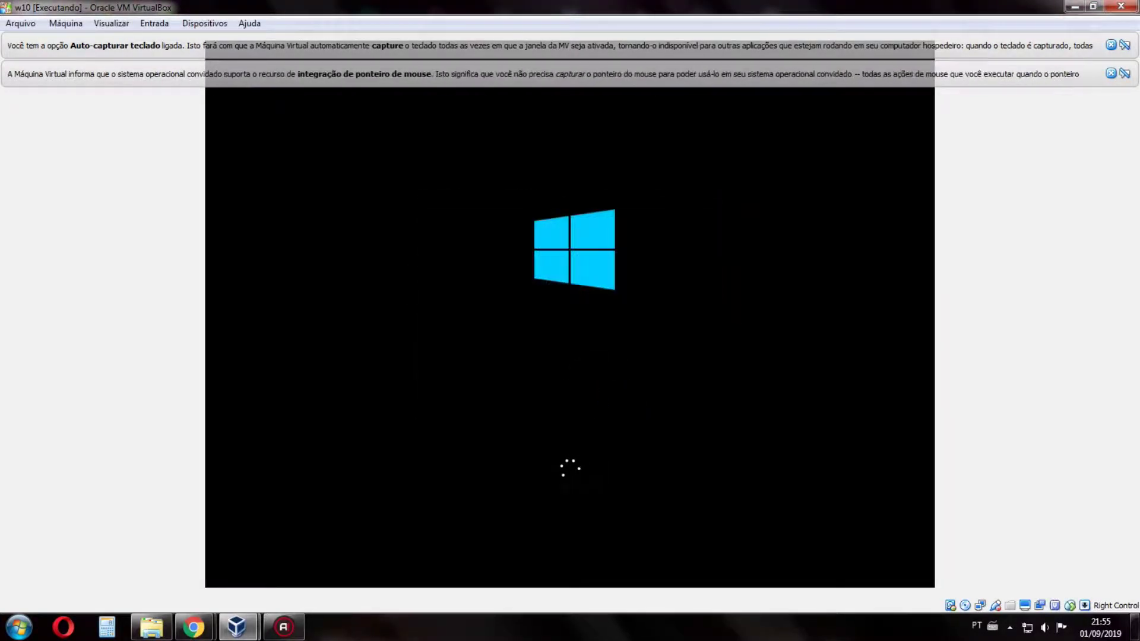
pyautogui.click(1111, 74)
pyautogui.click(1111, 45)
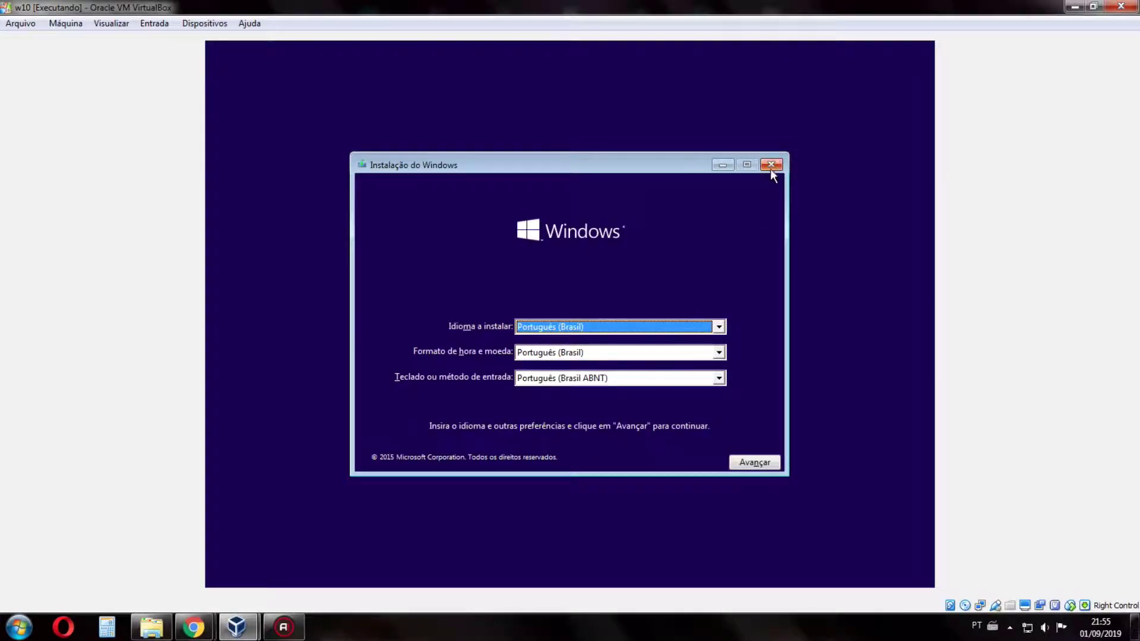
# Step: Advance Windows setup past the language page to the install and repair options, then power off the virtual machine
pyautogui.click(763, 462)
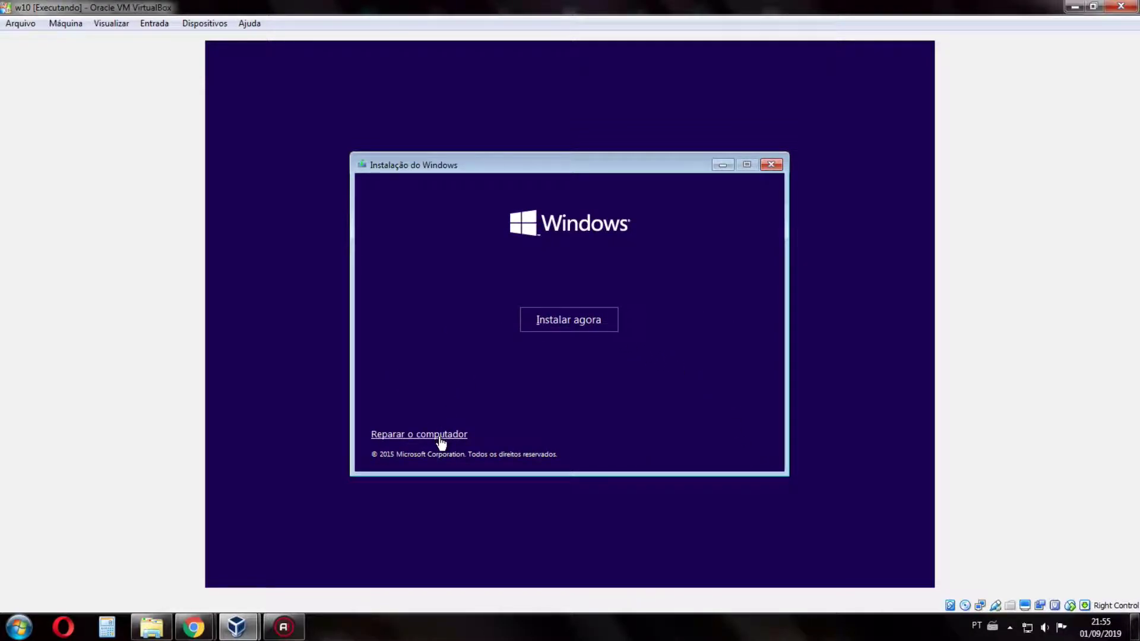
pyautogui.click(1121, 7)
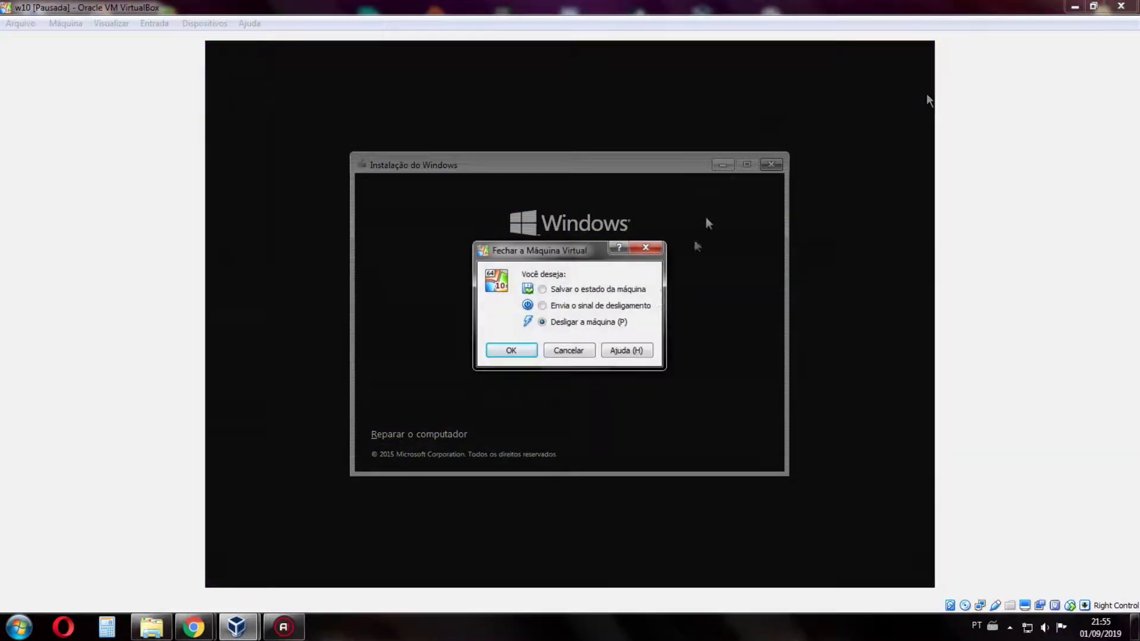
pyautogui.click(533, 356)
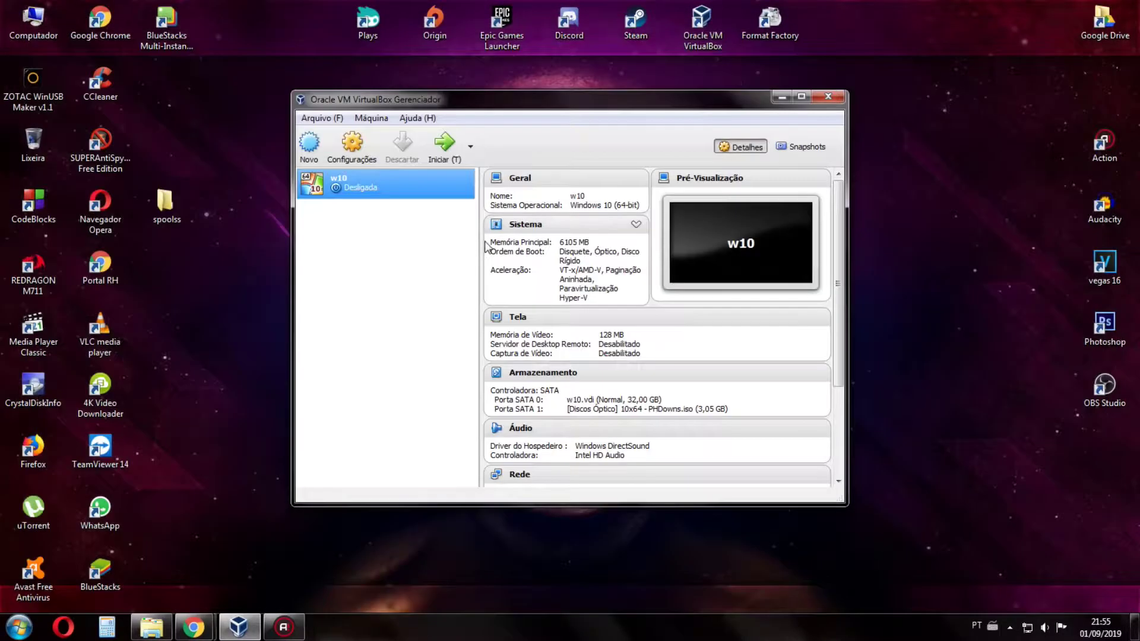
# Step: Start the w10 virtual machine again and dismiss the mouse-capture message while it boots
pyautogui.click(433, 135)
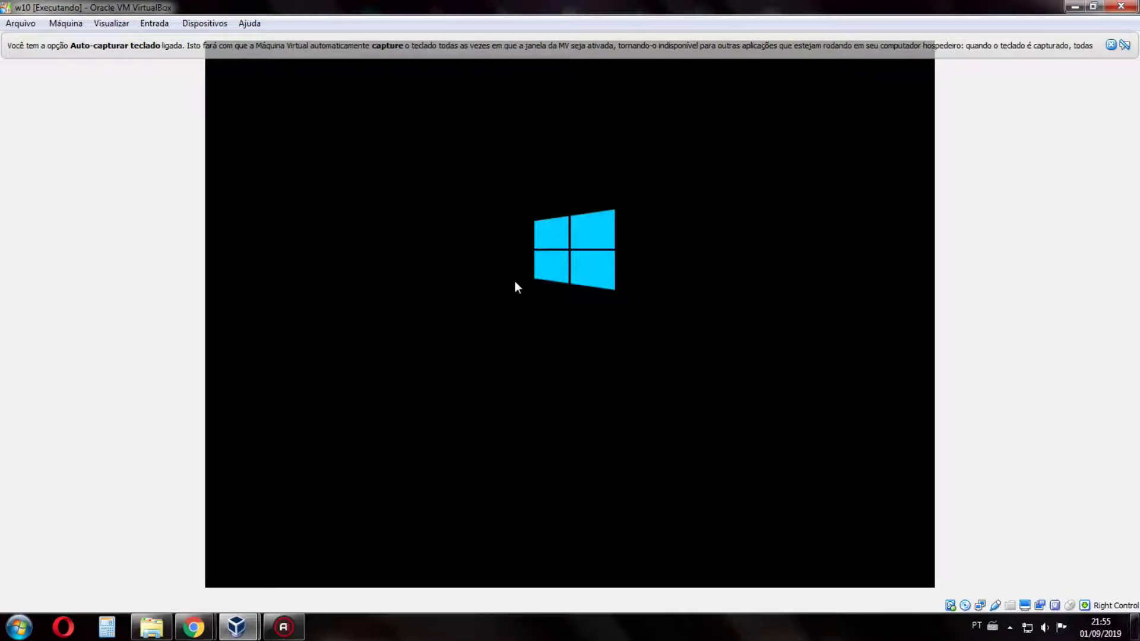
pyautogui.click(515, 280)
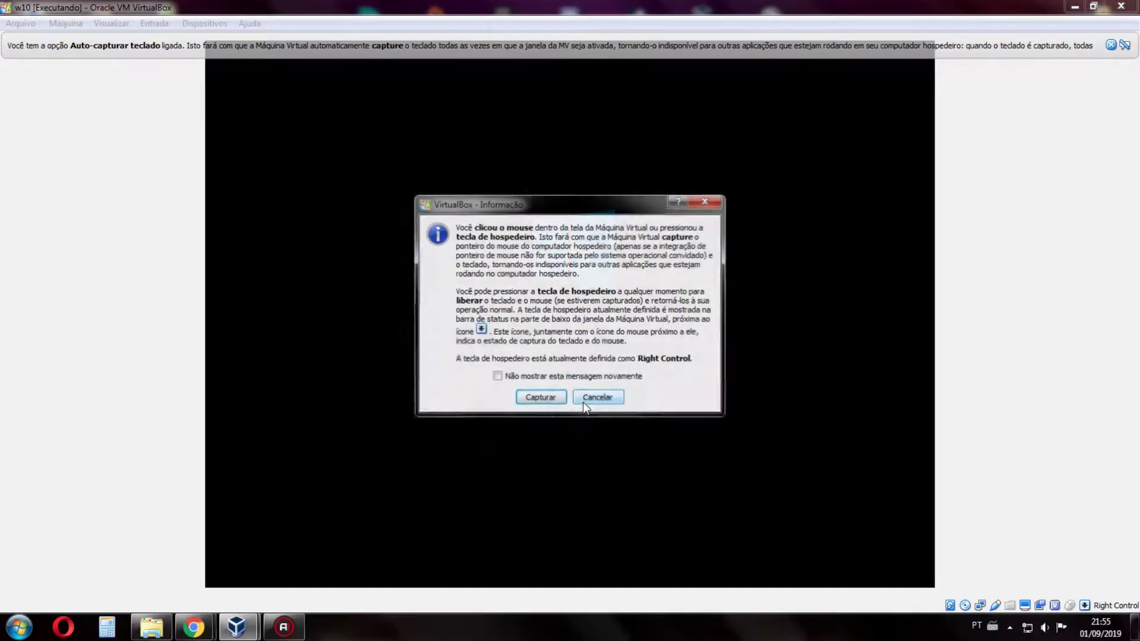
pyautogui.click(608, 405)
pyautogui.click(608, 404)
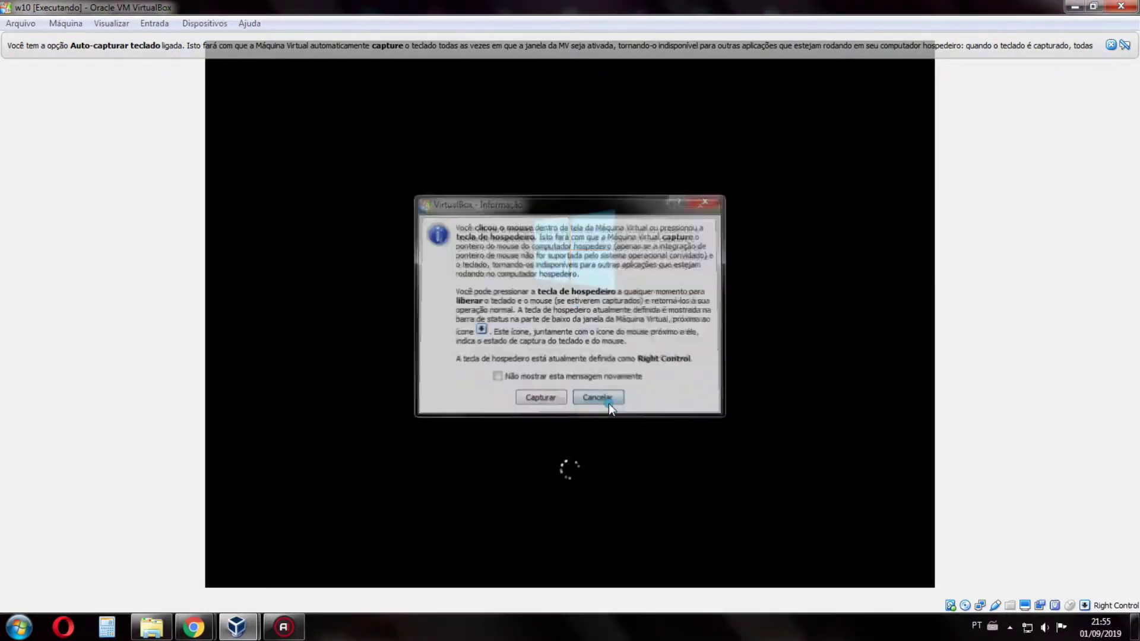
pyautogui.click(541, 398)
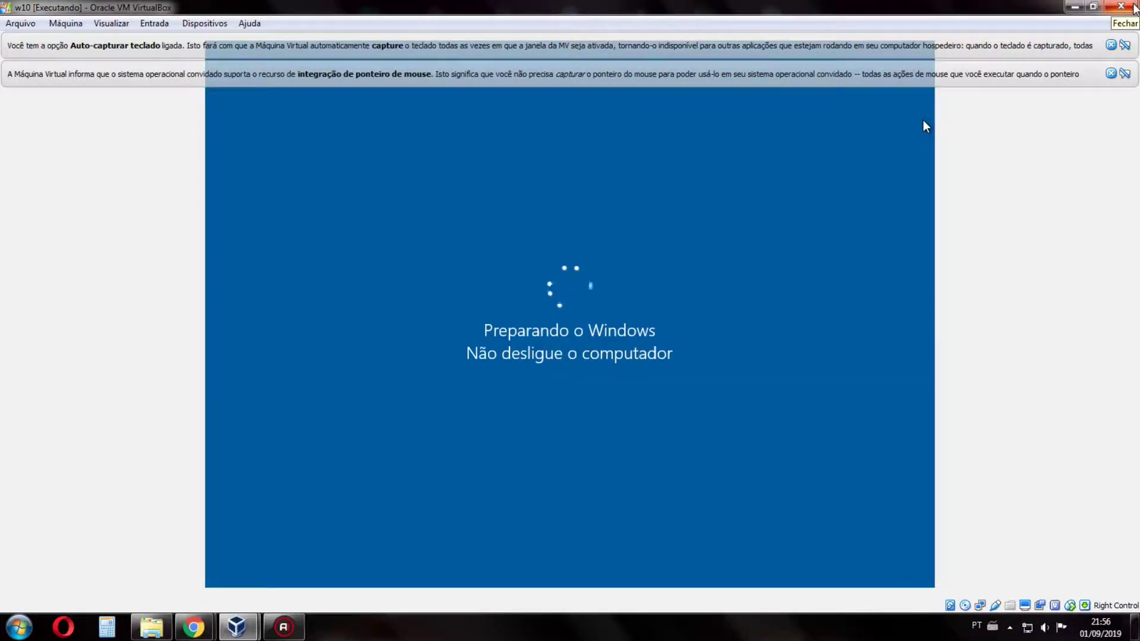
# Step: Power off the w10 virtual machine and minimise the VirtualBox manager
pyautogui.click(1121, 7)
pyautogui.click(526, 351)
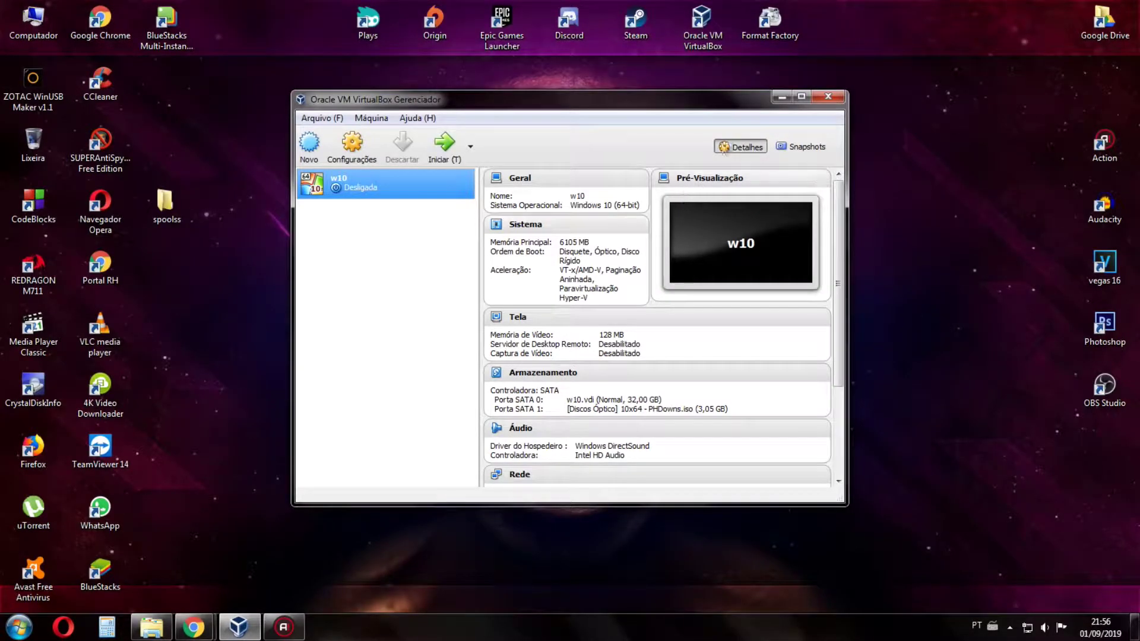
pyautogui.click(781, 96)
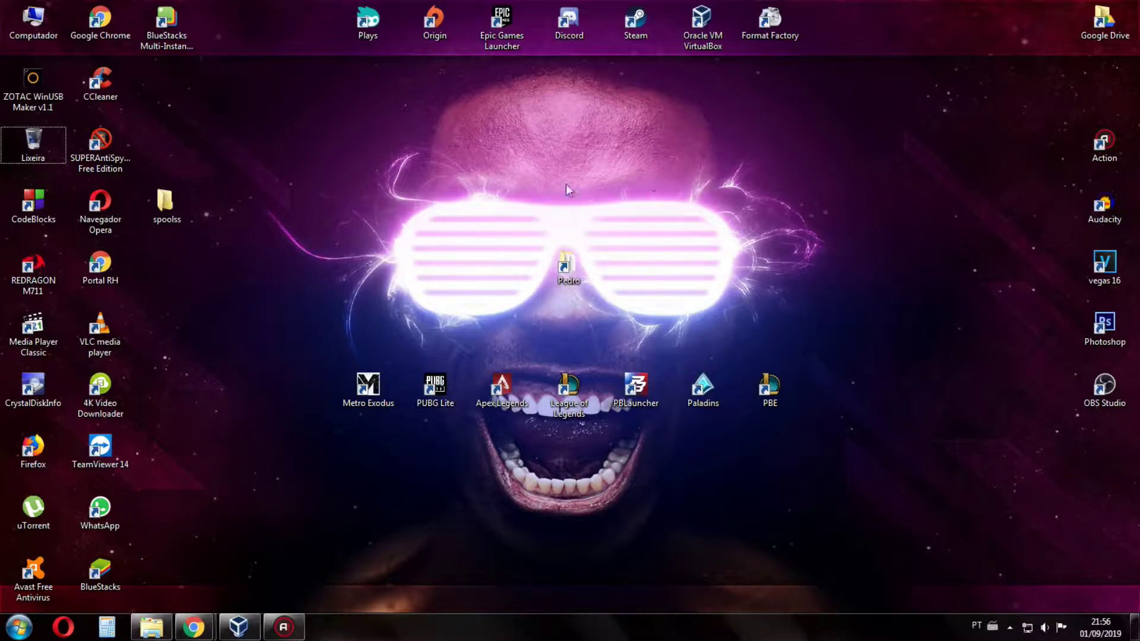
# Step: Move the spoolss folder to an open area of the desktop and copy the spoolss.dll and spoolsv files inside it
pyautogui.rightClick(857, 269)
pyautogui.click(909, 333)
pyautogui.moveTo(167, 211); pyautogui.dragTo(243, 155)
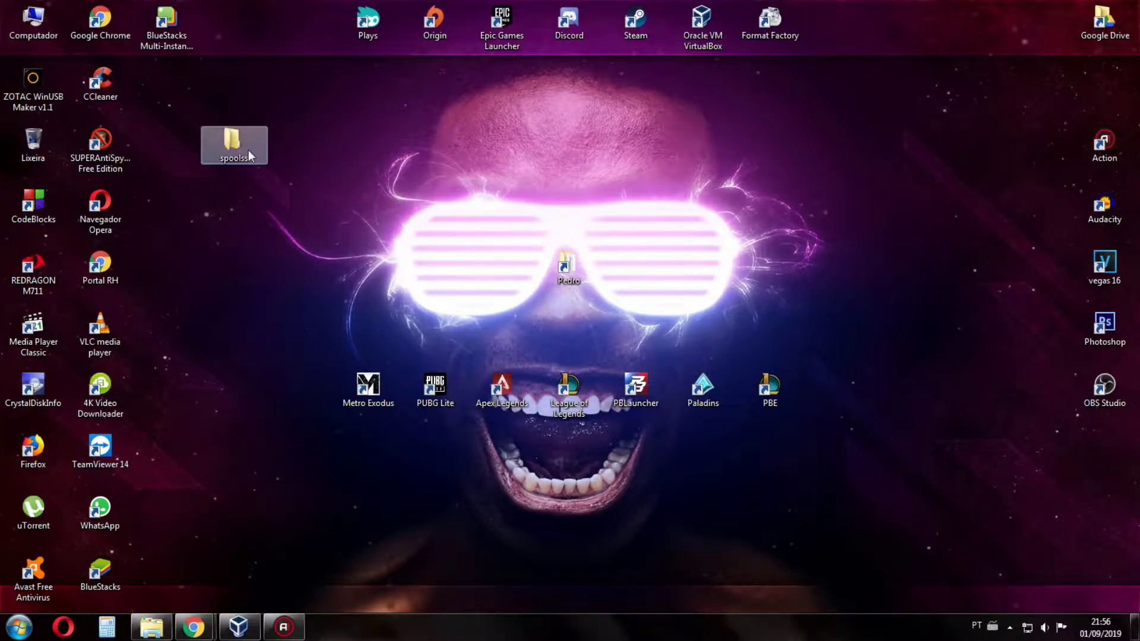
pyautogui.moveTo(249, 155); pyautogui.dragTo(379, 158)
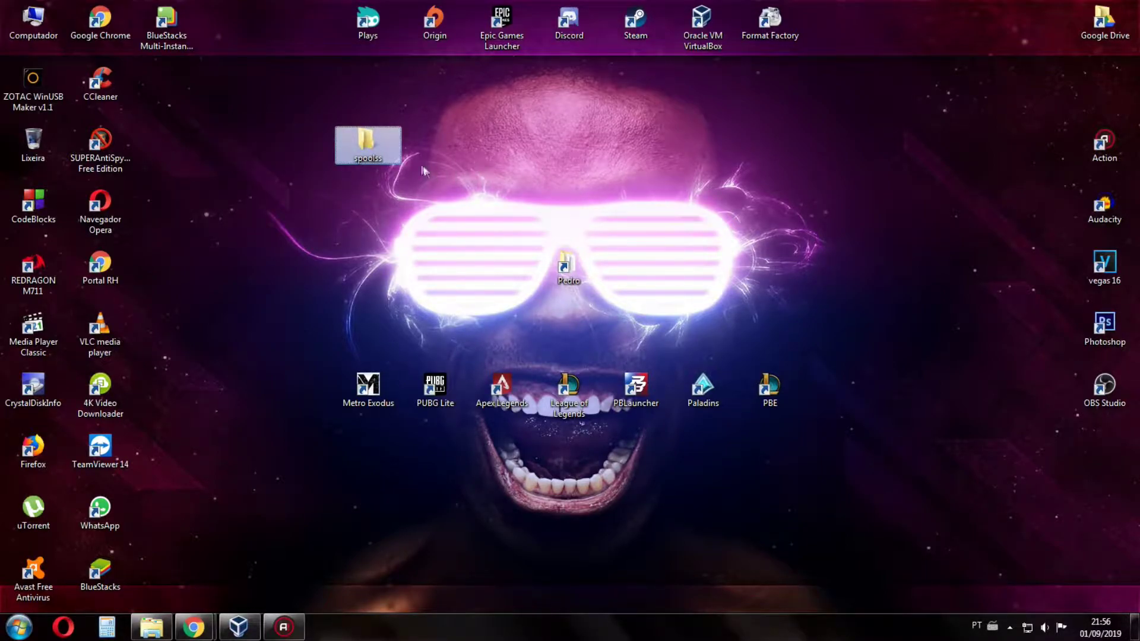
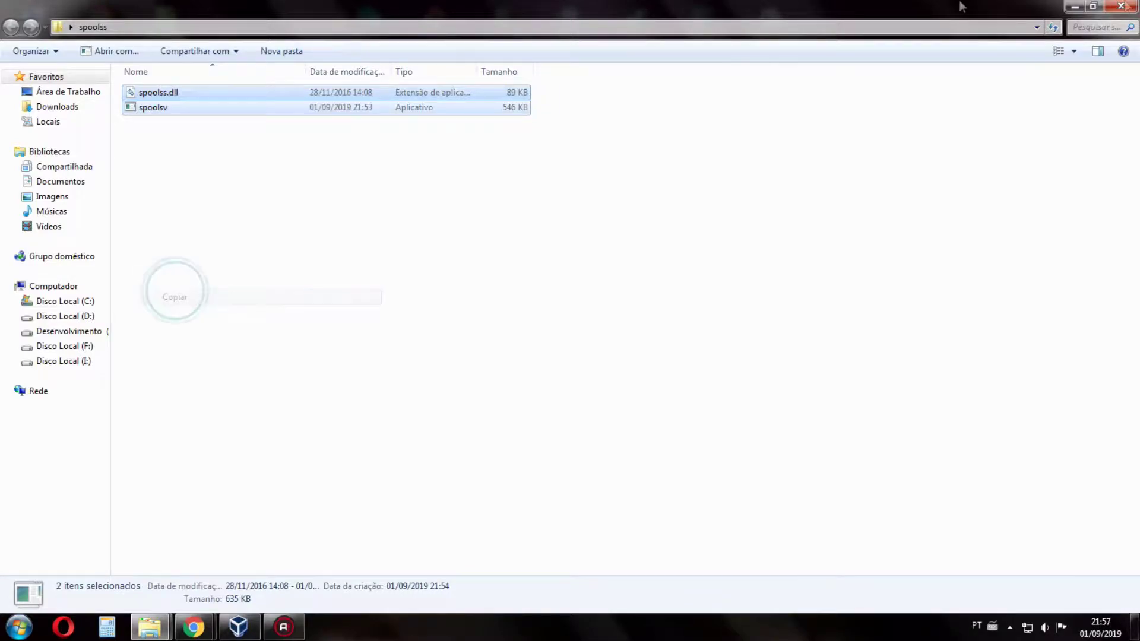
pyautogui.press('super+d')
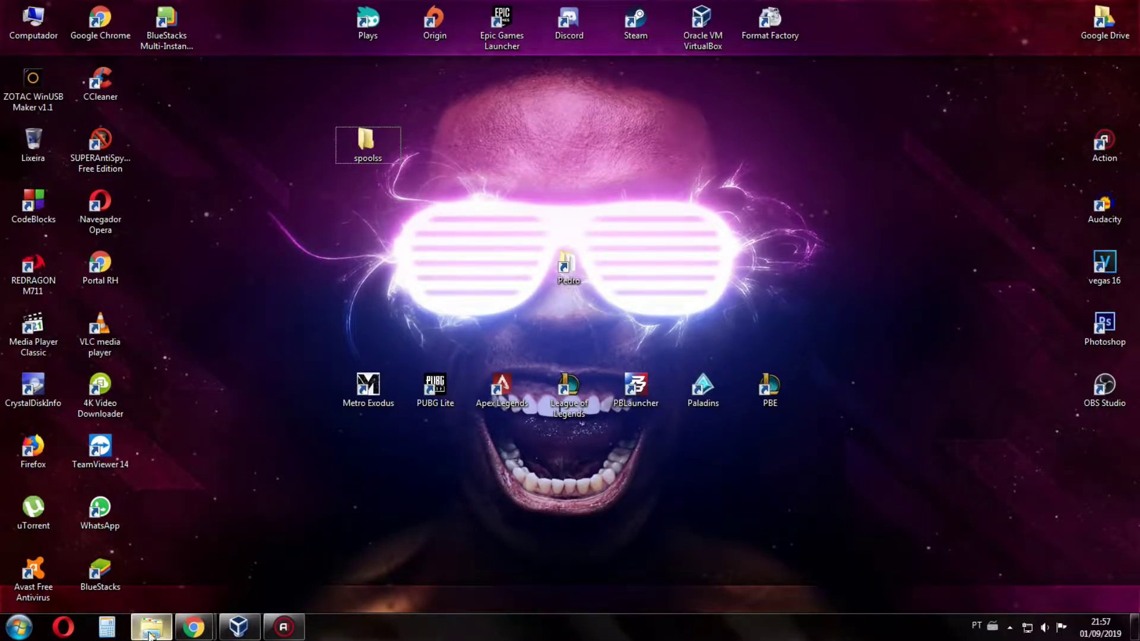
# Step: Close the remaining folder windows and open C:\Windows\System32 in a new Explorer window
pyautogui.rightClick(152, 633)
pyautogui.click(136, 588)
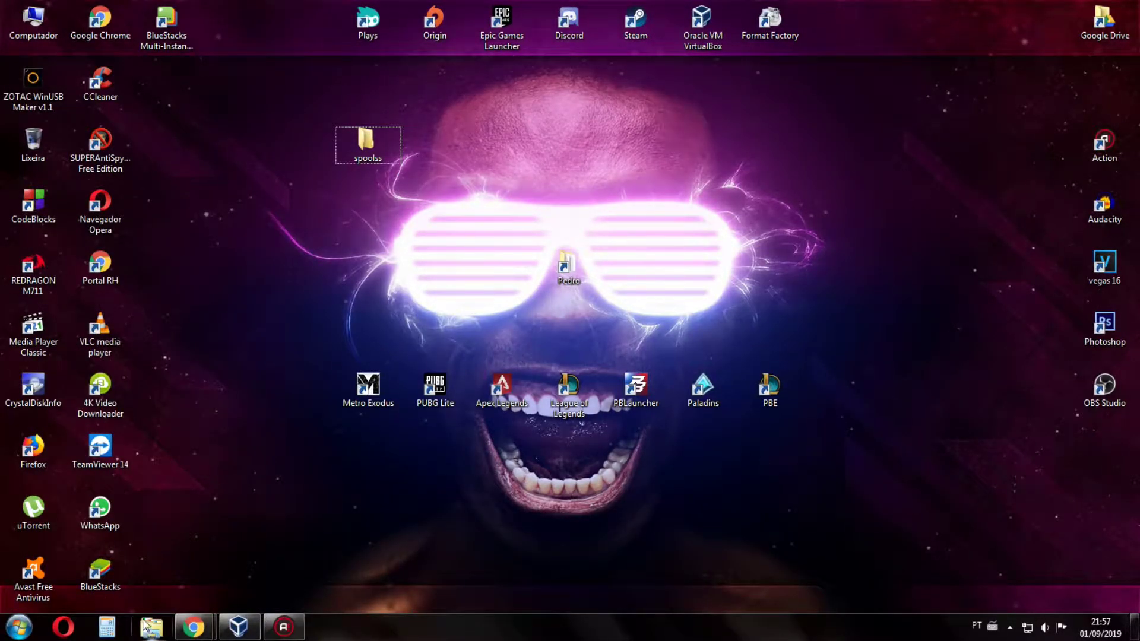
pyautogui.click(152, 627)
pyautogui.doubleClick(216, 56)
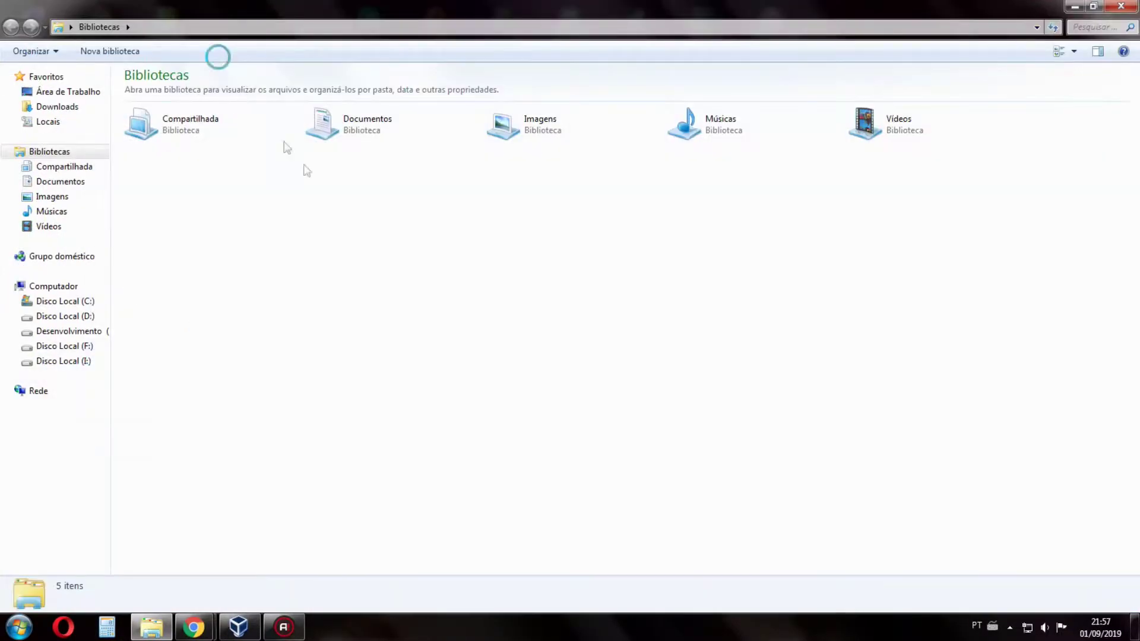
pyautogui.click(71, 287)
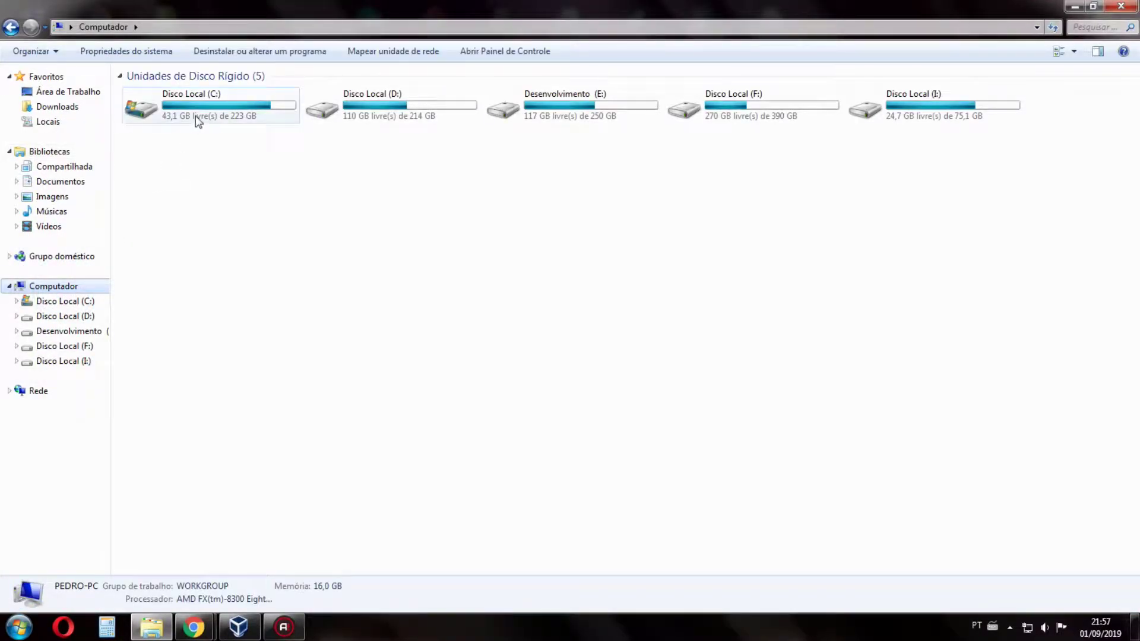
pyautogui.doubleClick(196, 117)
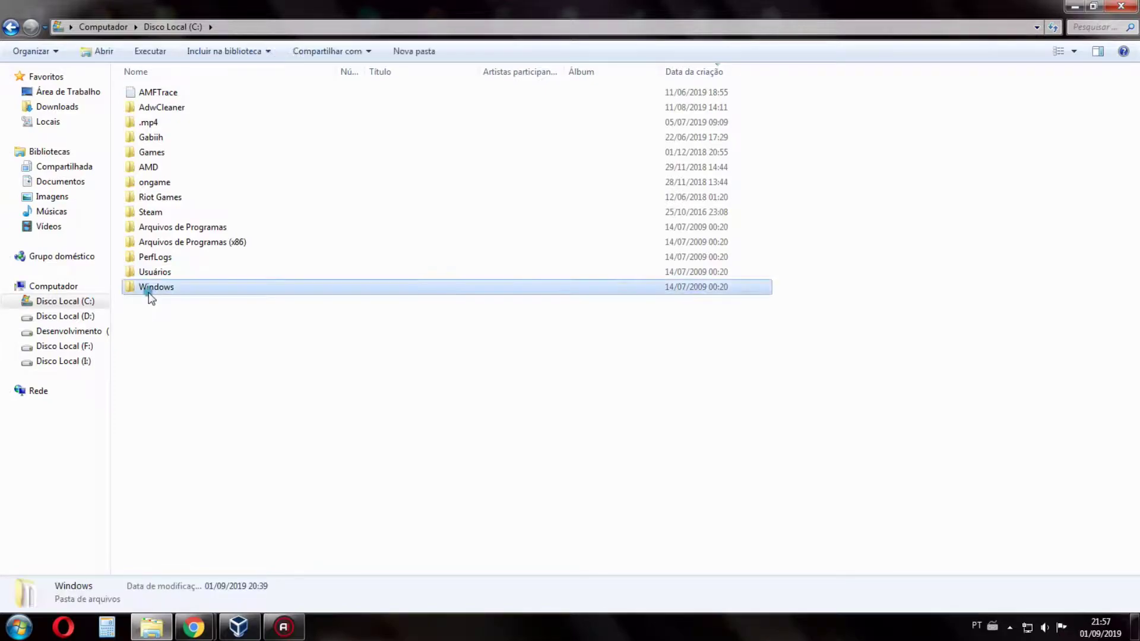
pyautogui.doubleClick(148, 291)
pyautogui.click(190, 211)
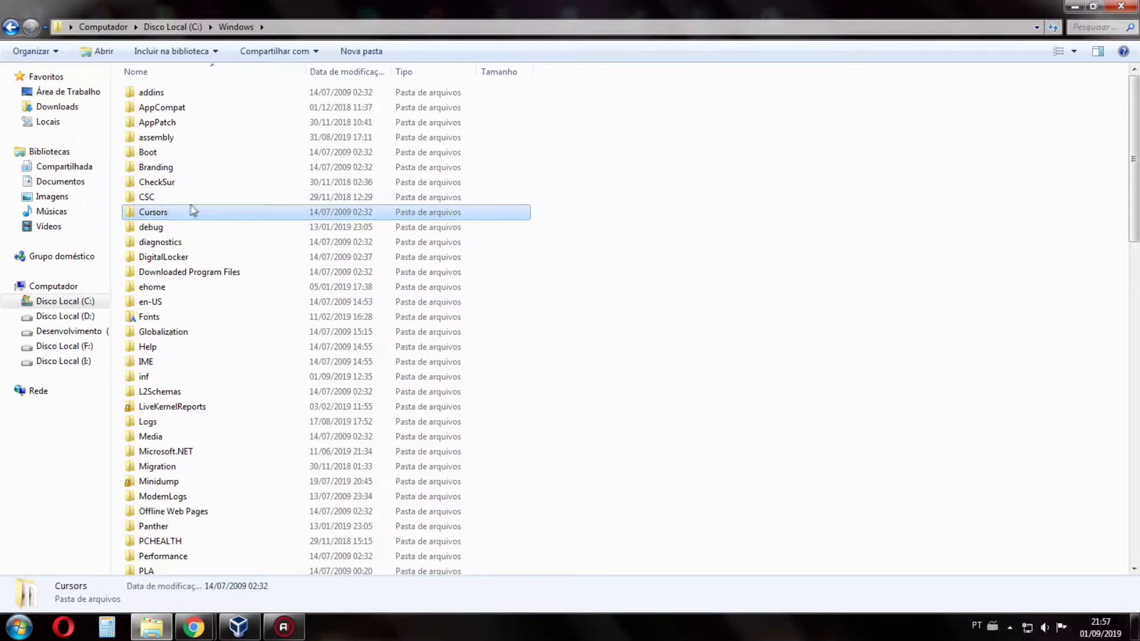
pyautogui.press('s')
pyautogui.click(191, 222)
pyautogui.doubleClick(213, 238)
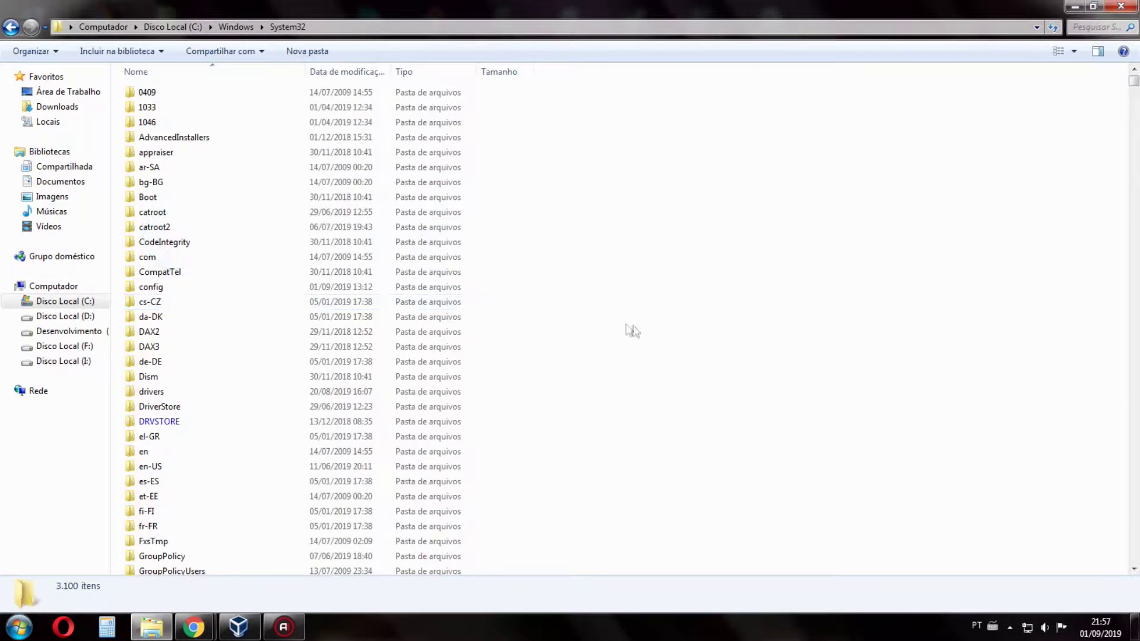
# Step: Paste the copied spooler files into System32, cancel at the spoolss.dll replacement choice, and close the folder
pyautogui.rightClick(700, 314)
pyautogui.click(745, 402)
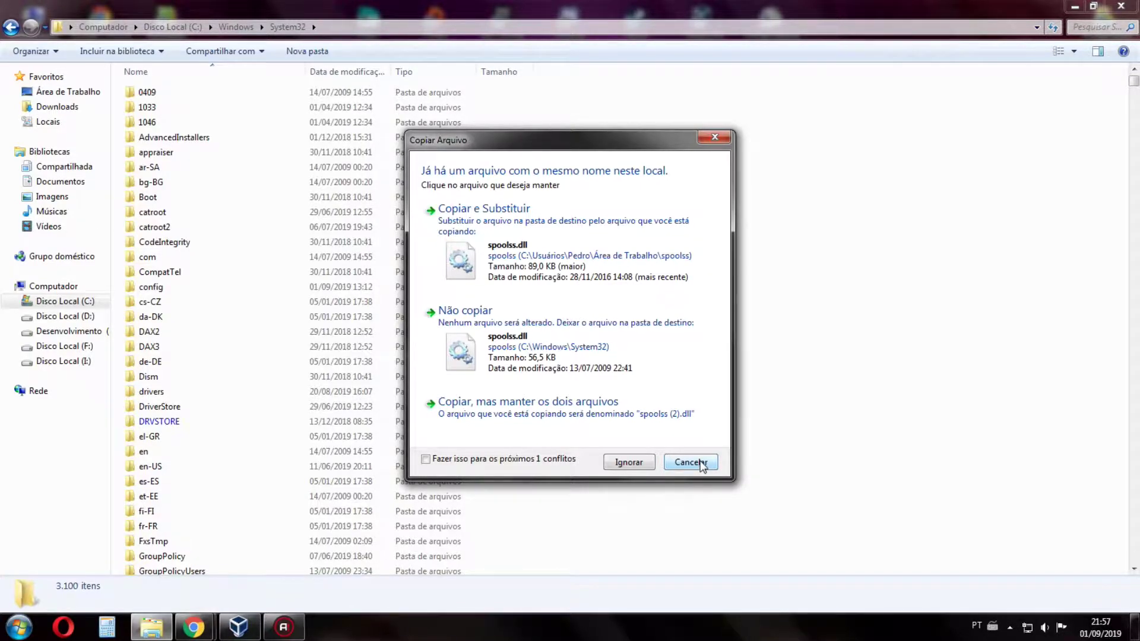
pyautogui.click(702, 462)
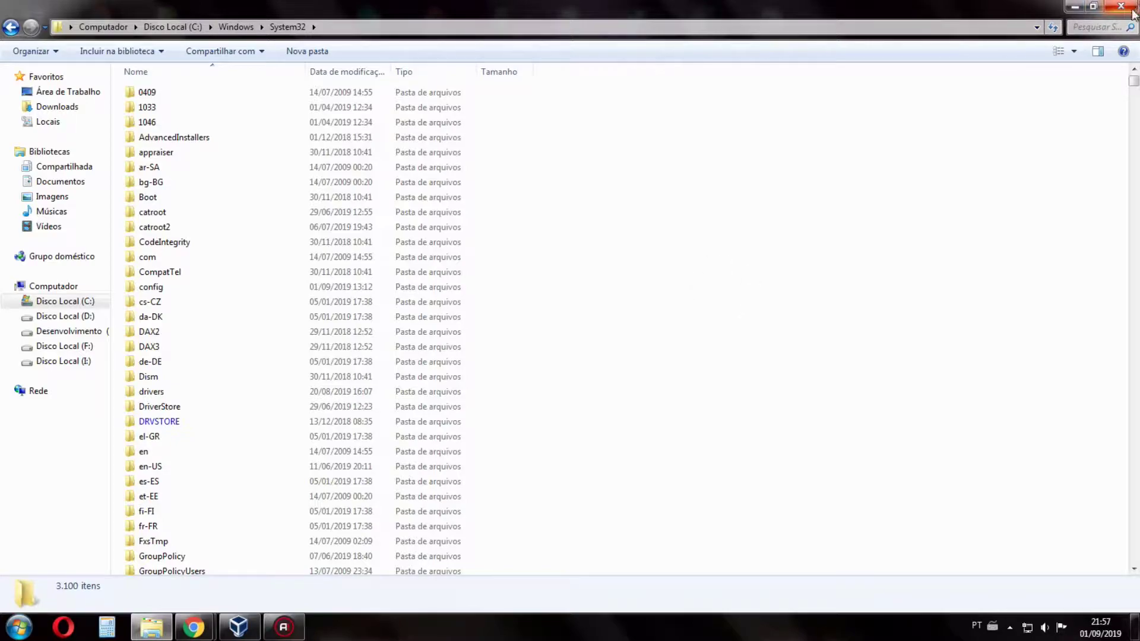
pyautogui.click(1121, 7)
pyautogui.rightClick(589, 180)
pyautogui.click(665, 242)
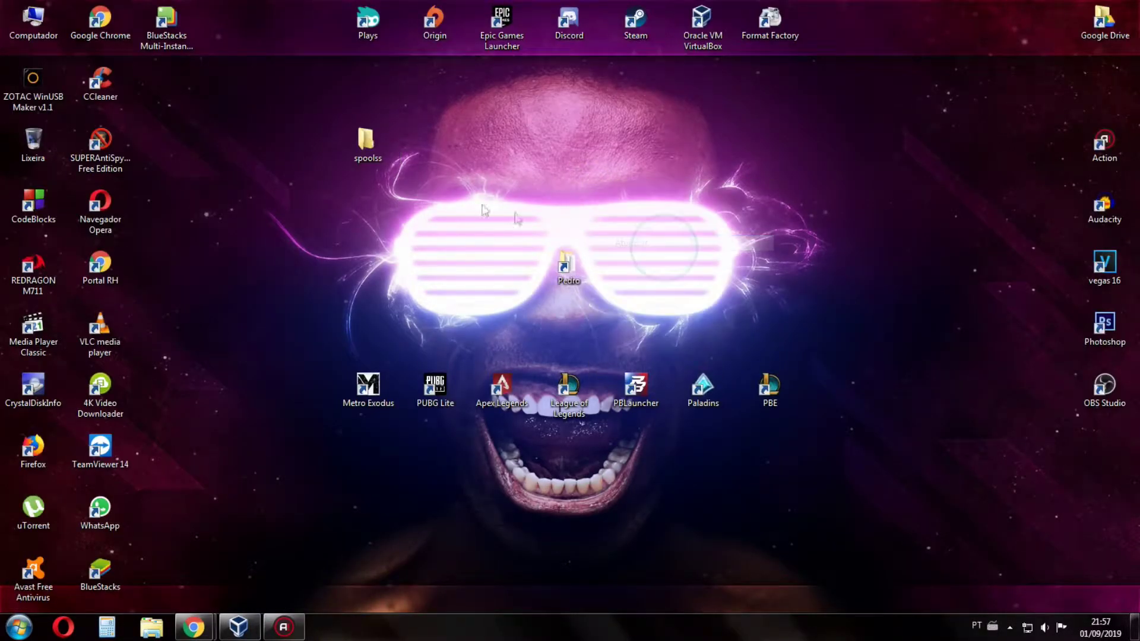
# Step: Move the spoolss folder on the desktop to the slot below BlueStacks Multi-Instance and refresh the desktop
pyautogui.moveTo(351, 165); pyautogui.dragTo(187, 126)
pyautogui.click(18, 626)
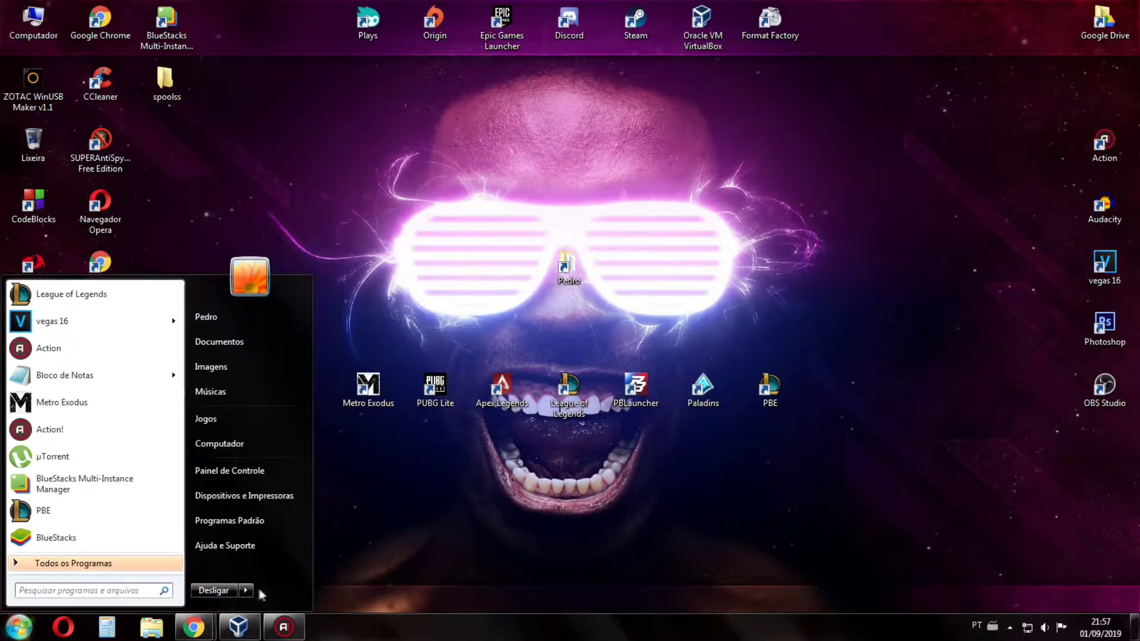
pyautogui.click(418, 242)
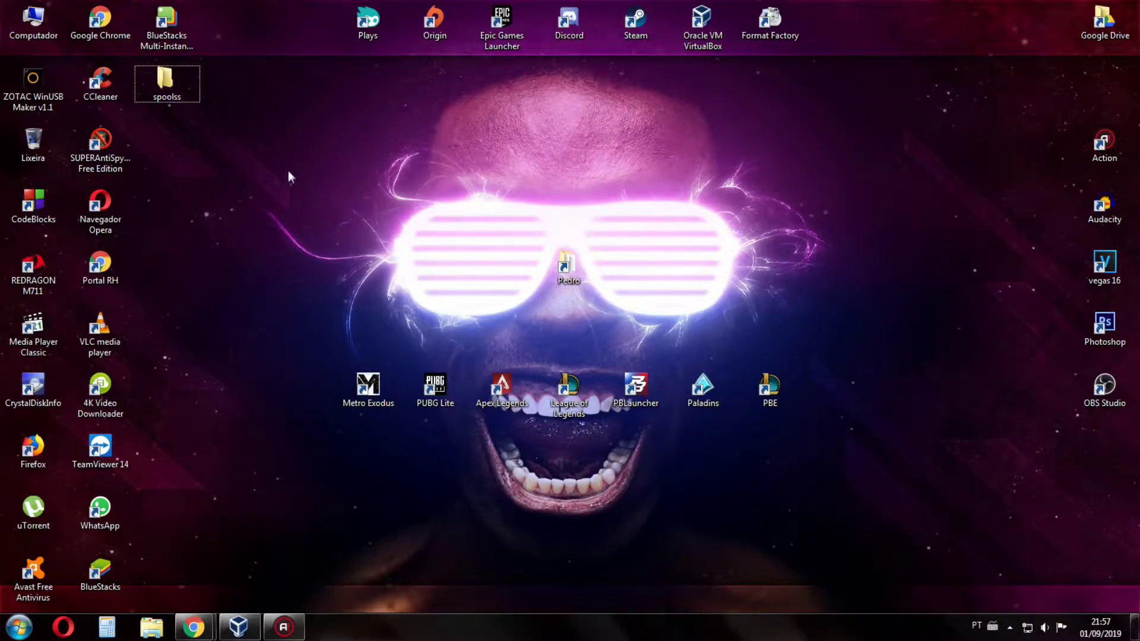
pyautogui.rightClick(300, 261)
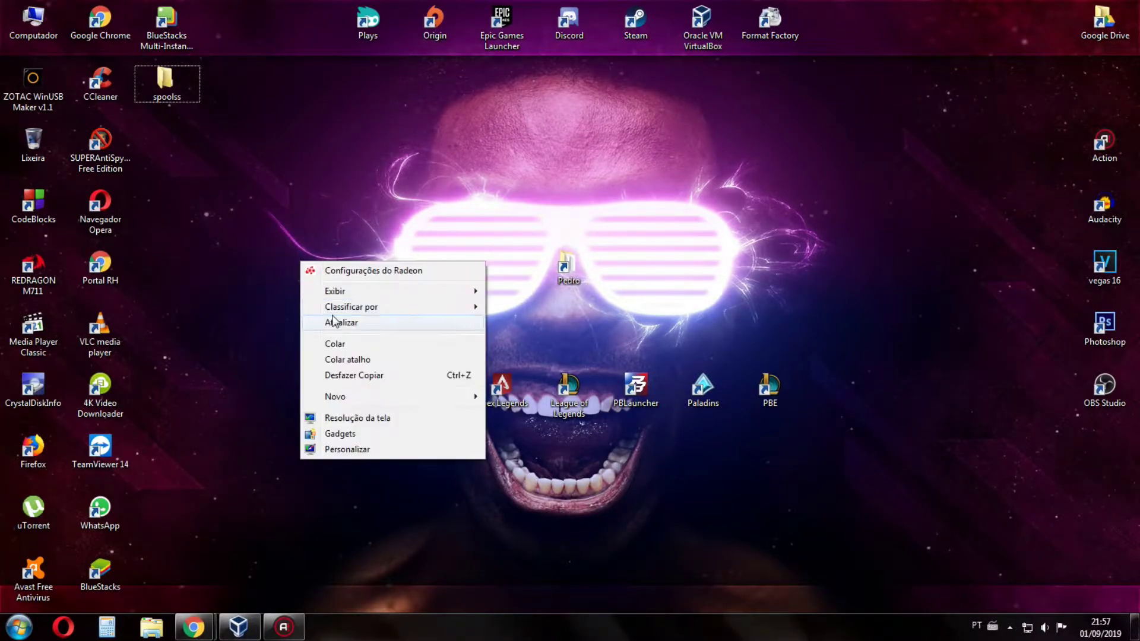
pyautogui.click(335, 321)
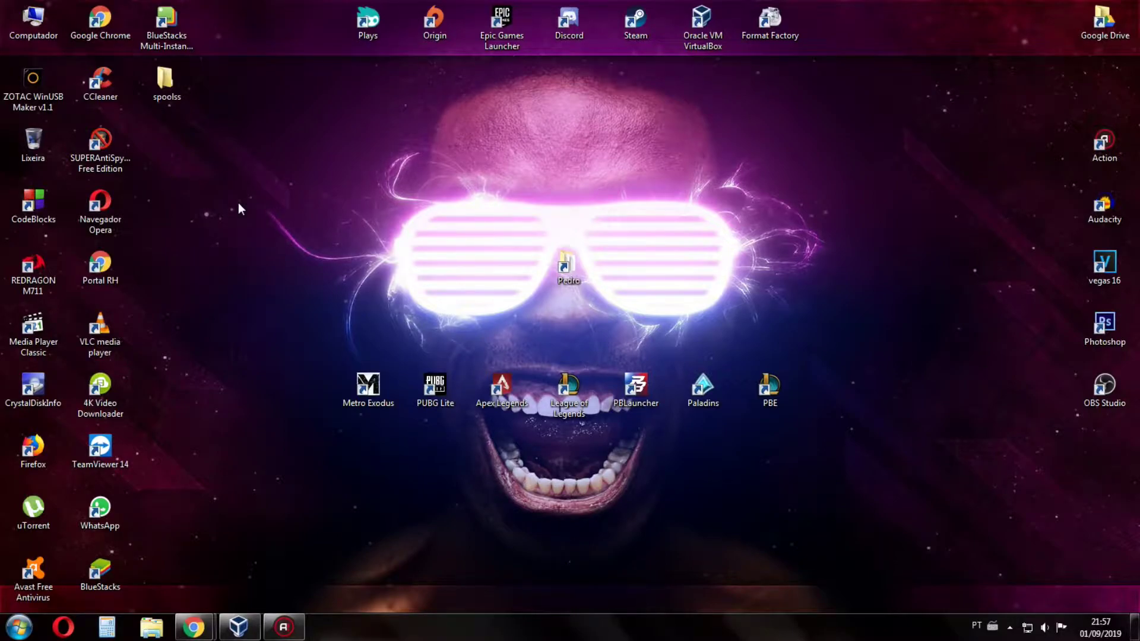
# Step: Find cmd through the system search and open a Command Prompt window
pyautogui.click(18, 627)
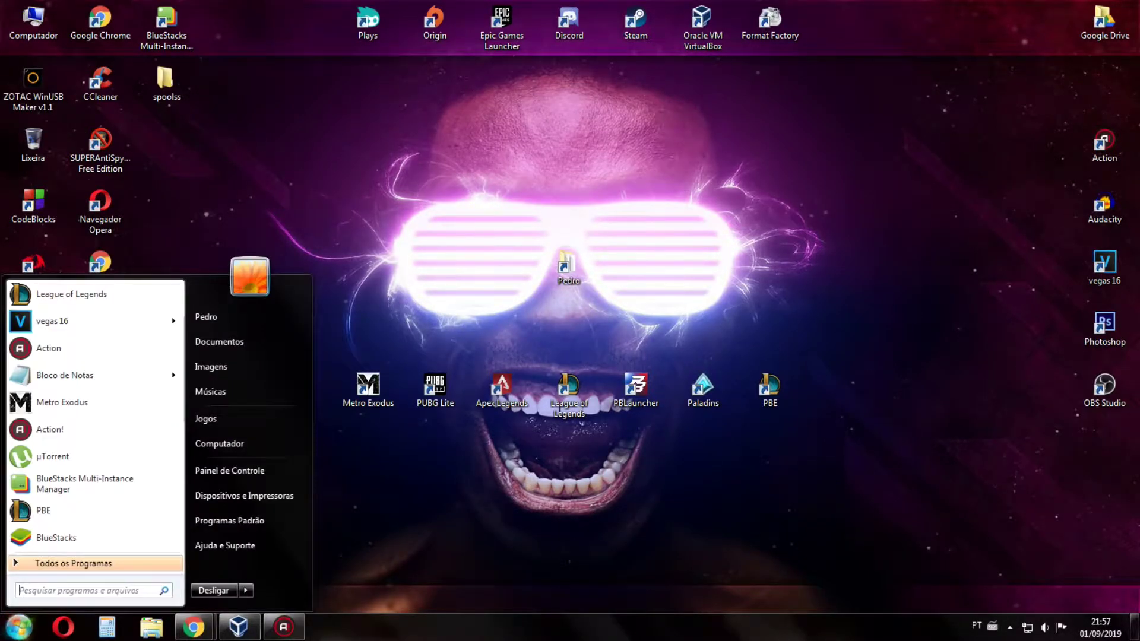
pyautogui.write('cmd')
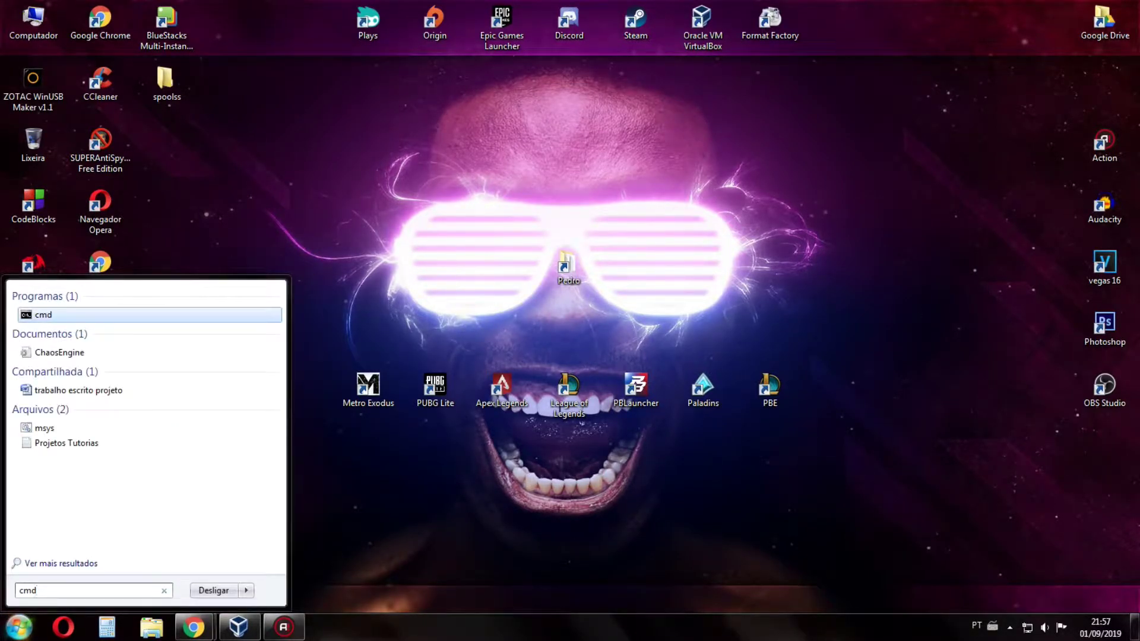
pyautogui.press('Return')
pyautogui.write('s')
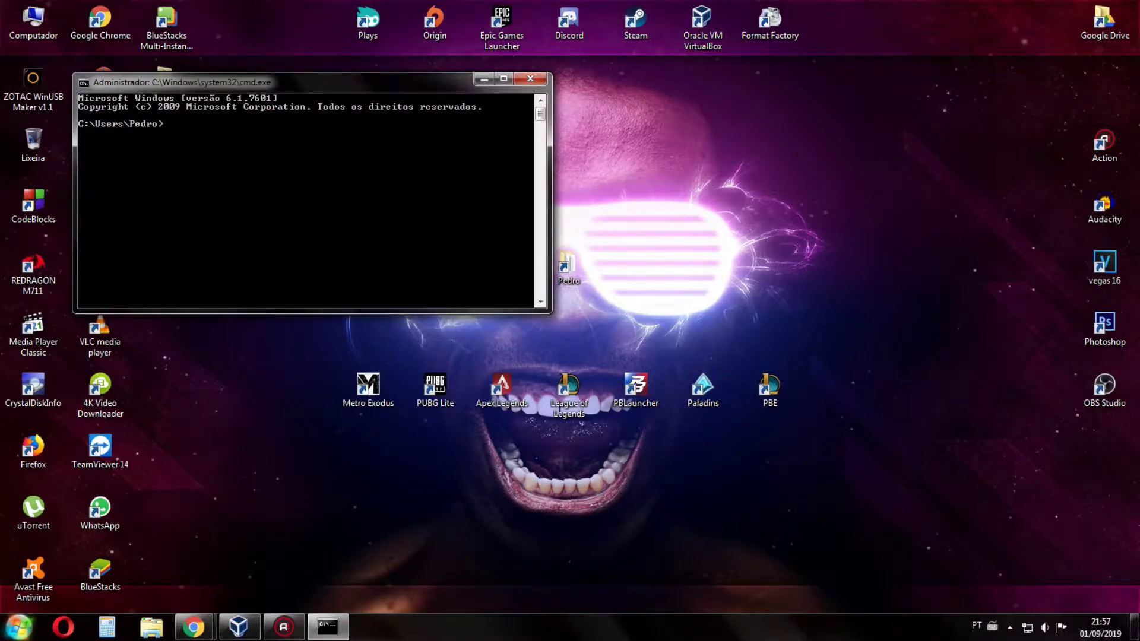
# Step: Switch to Chrome and search Google for "comando sfc /scannow nao funciona"
pyautogui.click(193, 628)
pyautogui.click(278, 547)
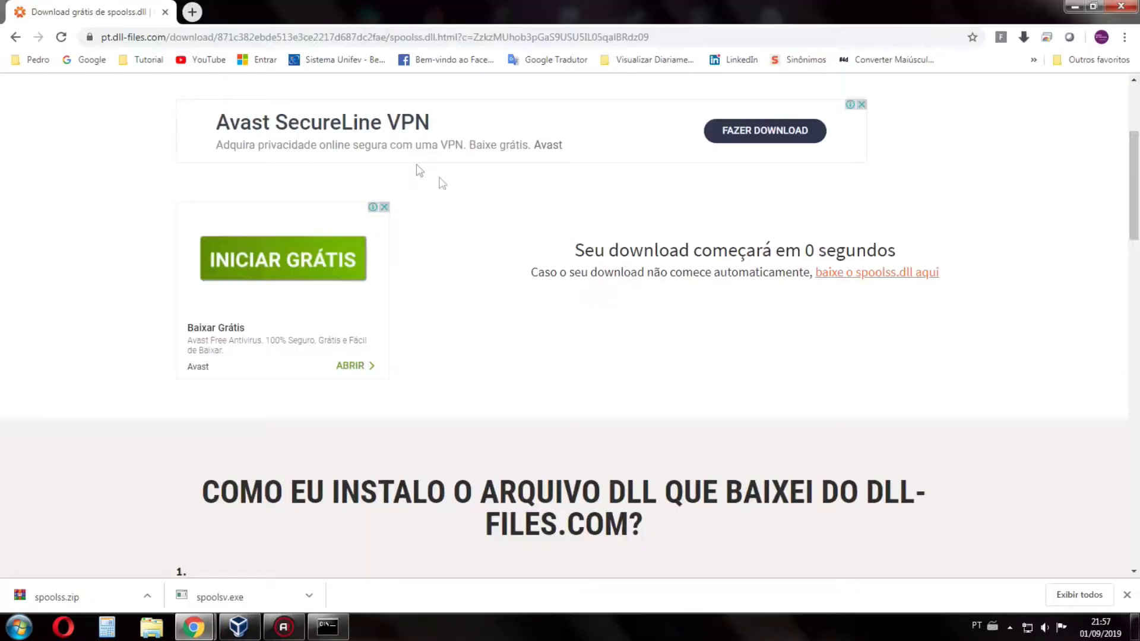
pyautogui.click(91, 60)
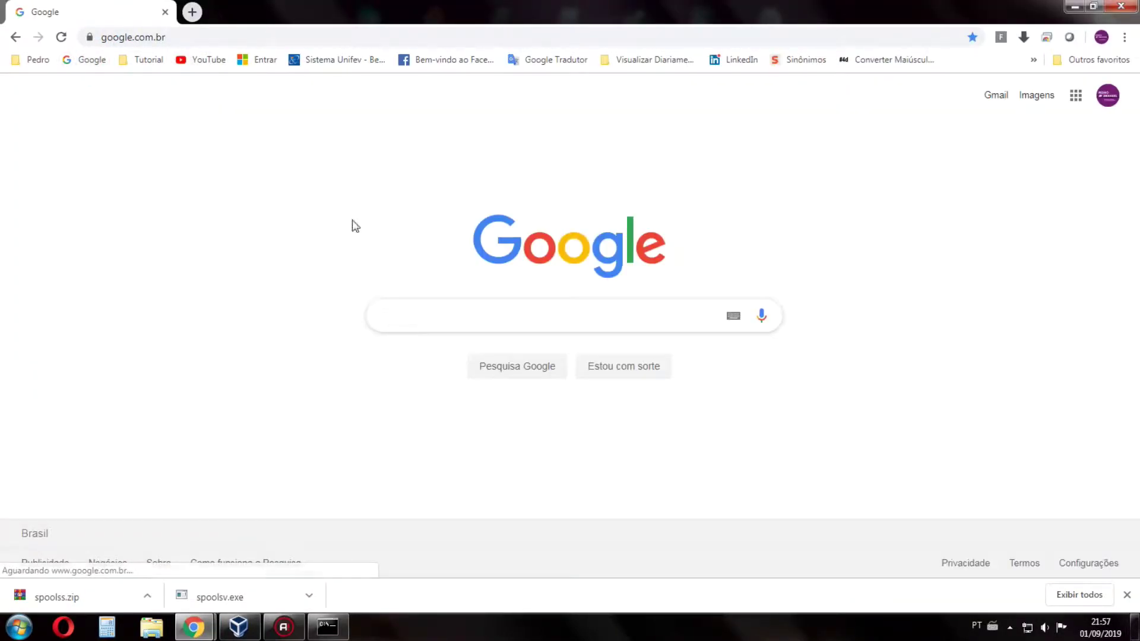
pyautogui.write('coa')
pyautogui.hotkey('ctrl', 'a')
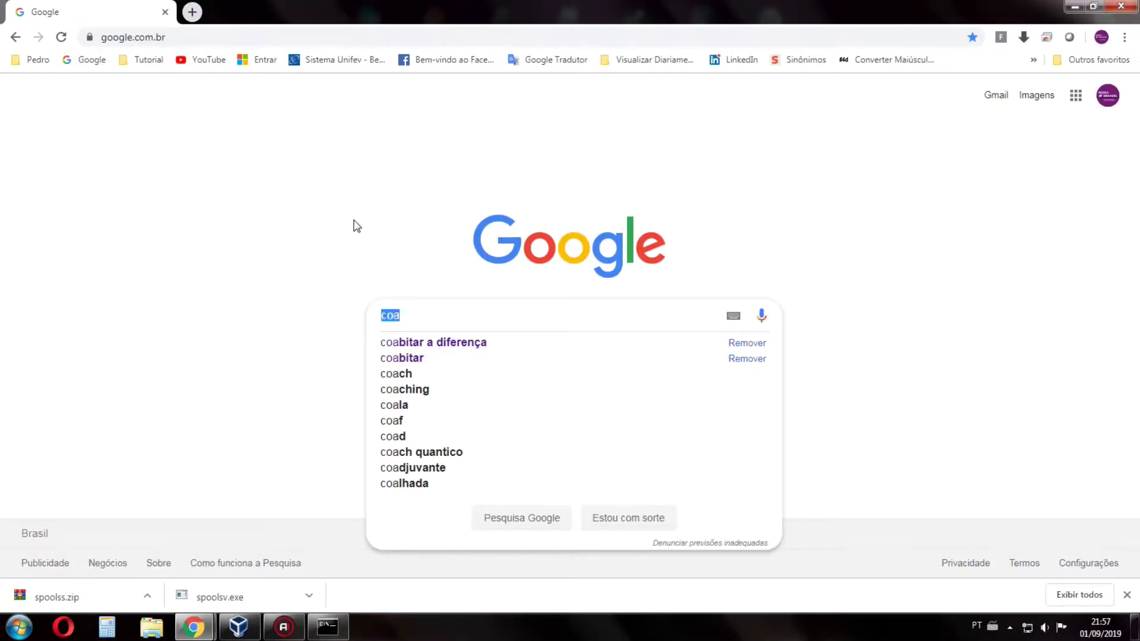
pyautogui.write('comando')
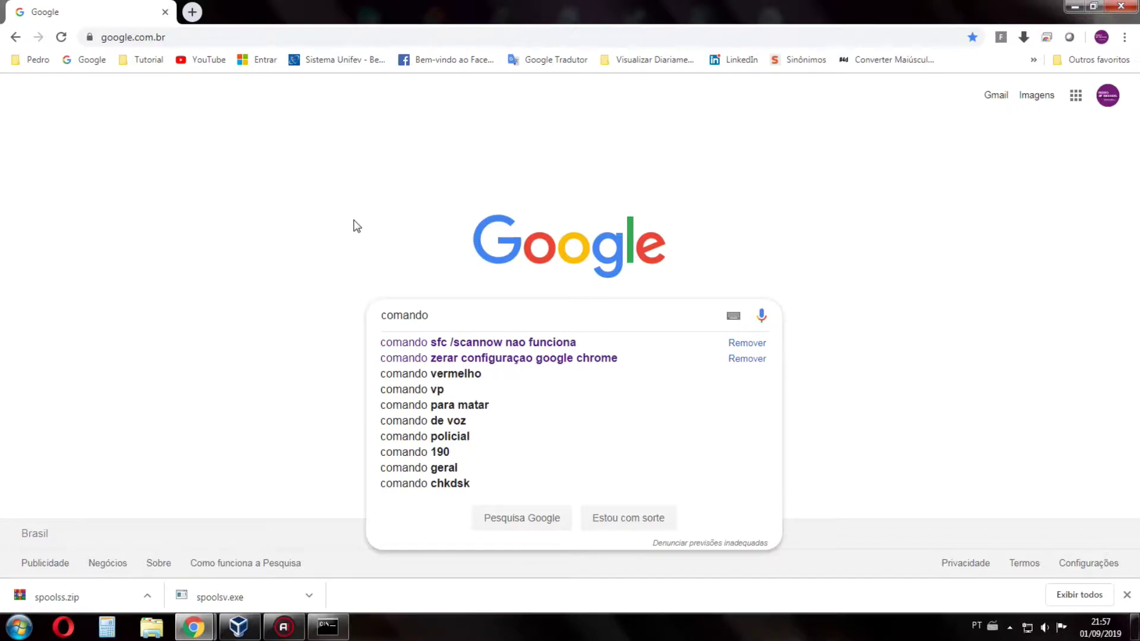
pyautogui.click(455, 343)
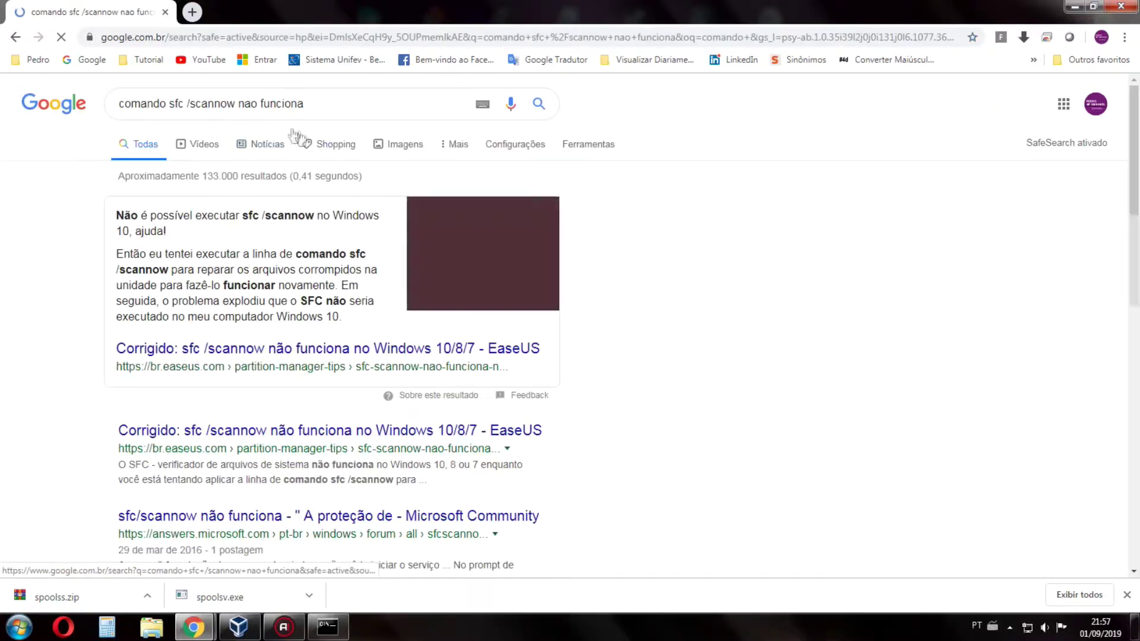
# Step: Copy sfc /scannow from the Google search query and close the browser window
pyautogui.moveTo(235, 105); pyautogui.dragTo(168, 106)
pyautogui.hotkey('ctrl', 'c')
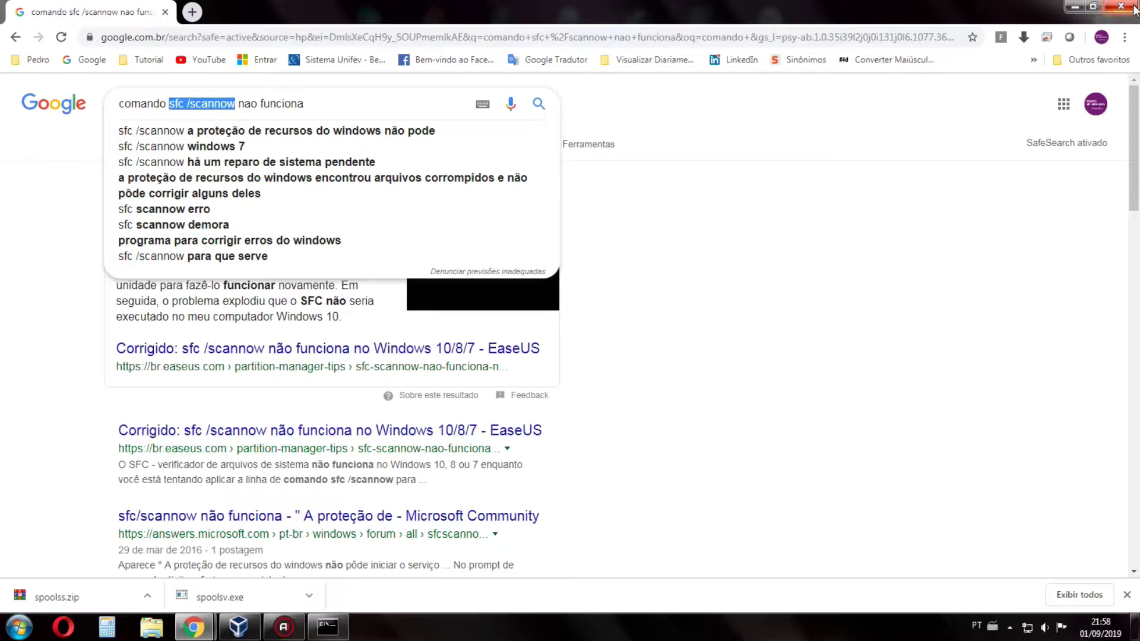
pyautogui.click(1134, 9)
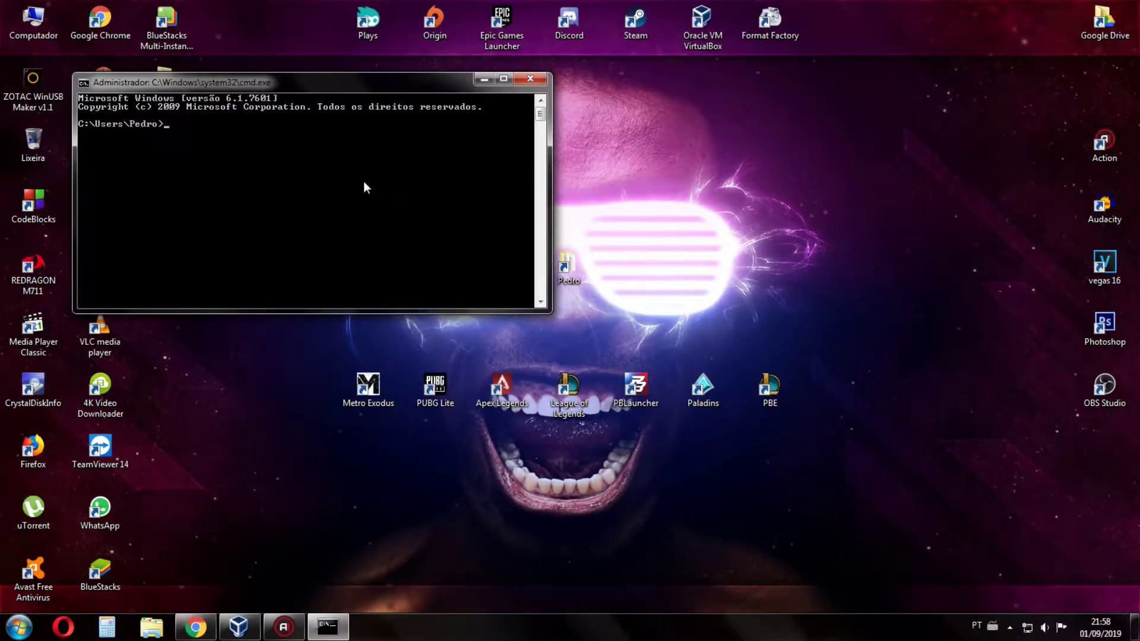
# Step: Open Notepad, place its window beside the Command Prompt, and paste sfc /scannow into the blank note
pyautogui.hotkey('ctrl', 'v')
pyautogui.press('BackSpace')
pyautogui.click(19, 627)
pyautogui.write('bloco')
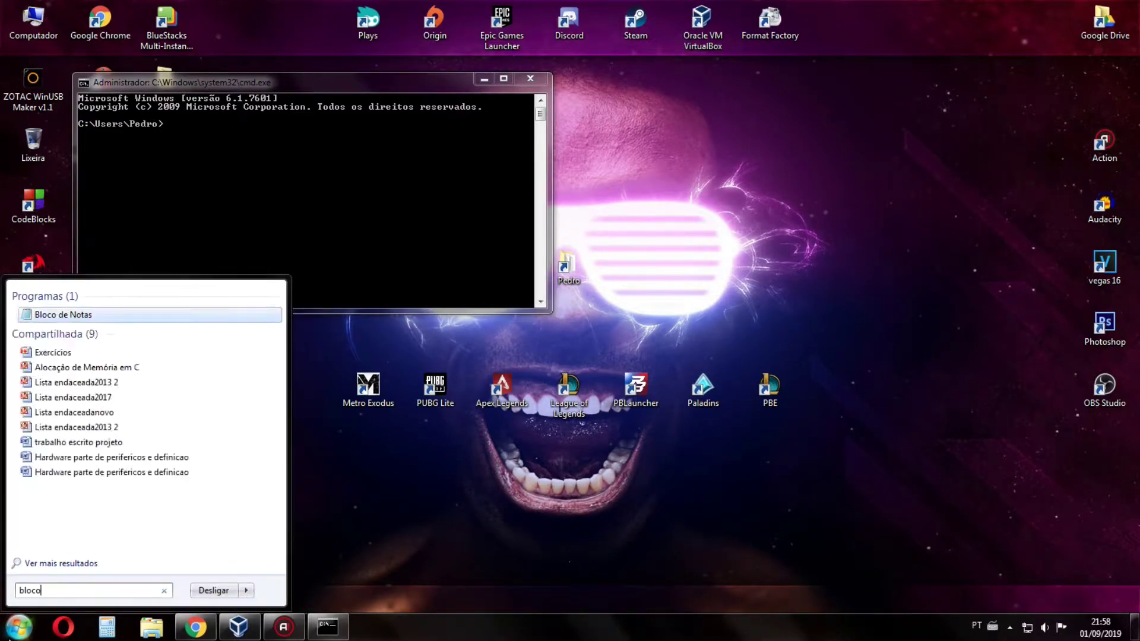
pyautogui.press('Return')
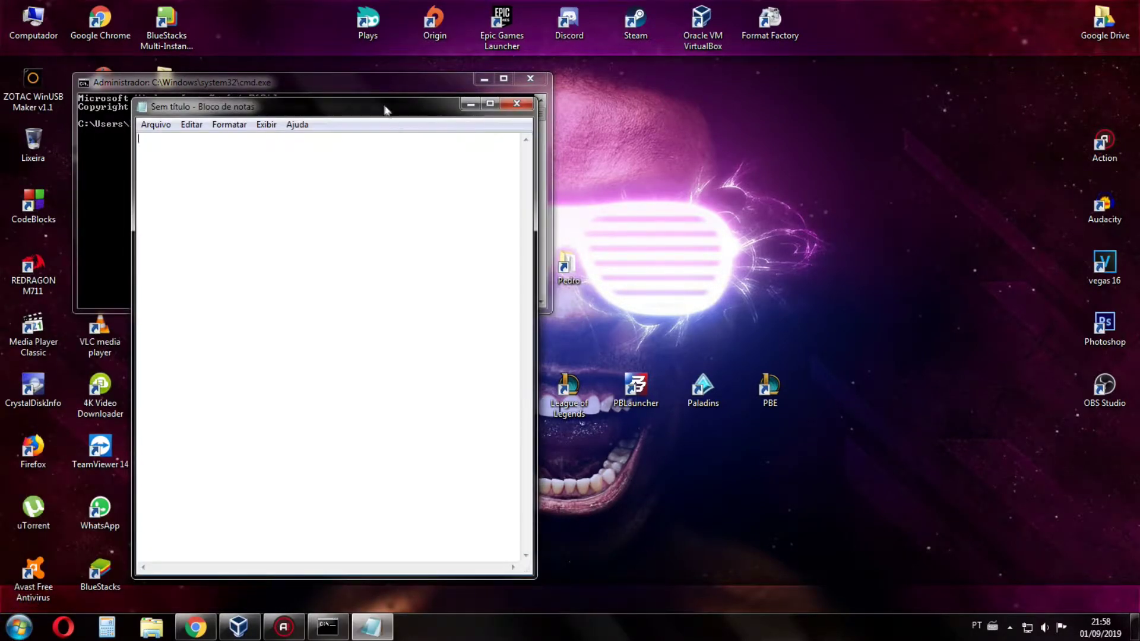
pyautogui.moveTo(388, 107); pyautogui.dragTo(858, 59)
pyautogui.hotkey('ctrl', 'v')
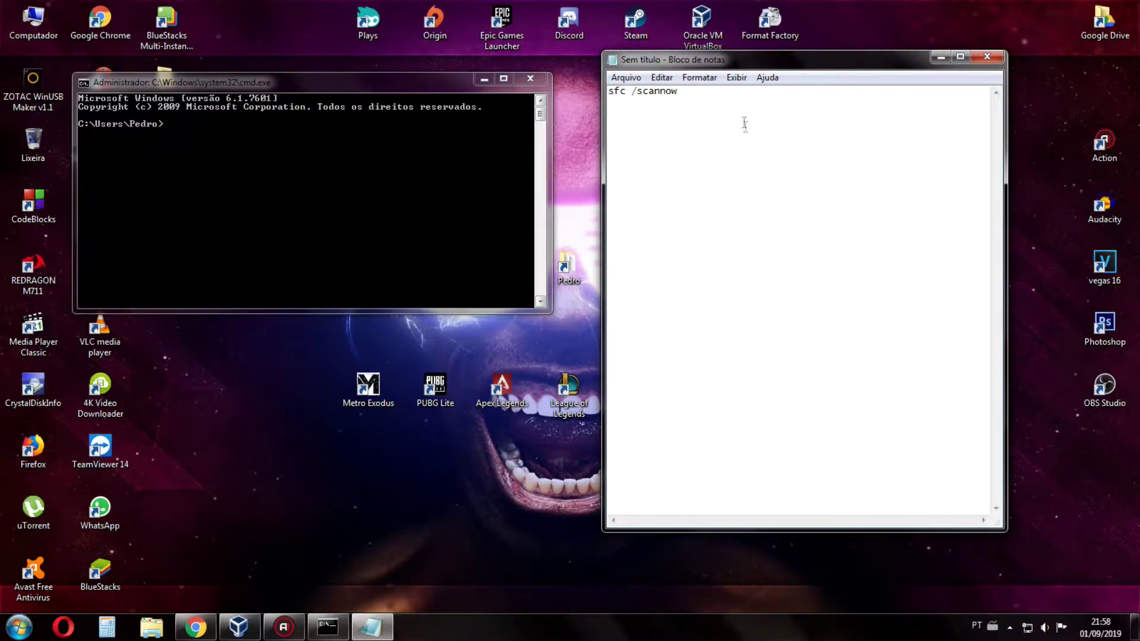
# Step: Enter sfc /scannow in the Command Prompt, then close it and Notepad without saving the note
pyautogui.click(450, 149)
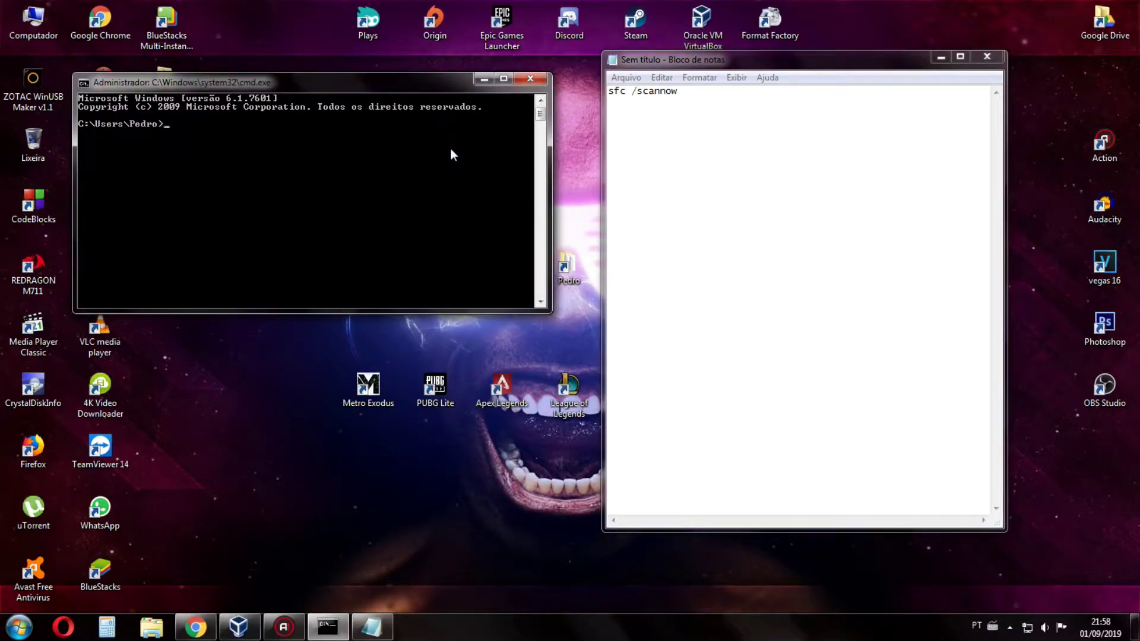
pyautogui.write('sfc /scannow')
pyautogui.click(531, 78)
pyautogui.click(1002, 59)
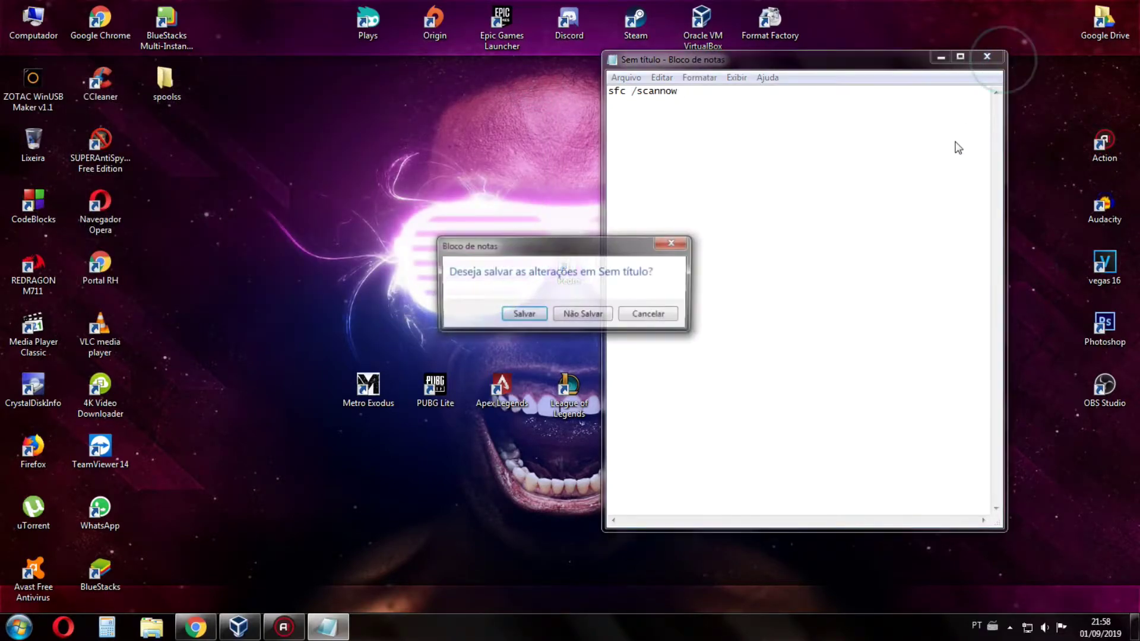
pyautogui.click(585, 313)
# Step: Search the system for "serv", open Serviços, and maximise its window with the service list active
pyautogui.press('super')
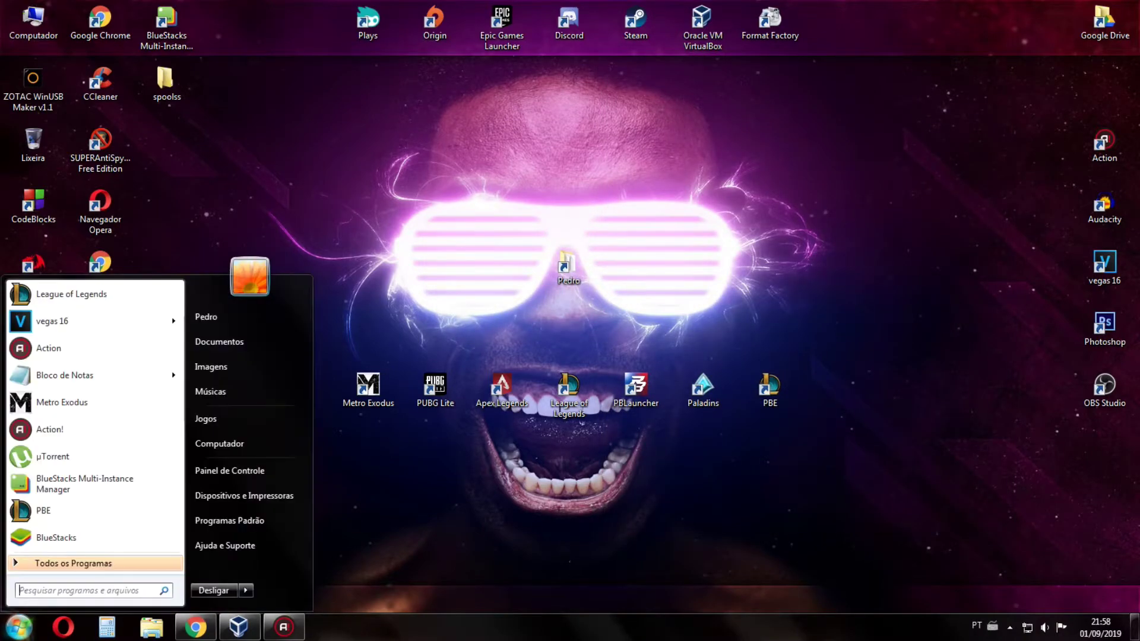
pyautogui.write('serv')
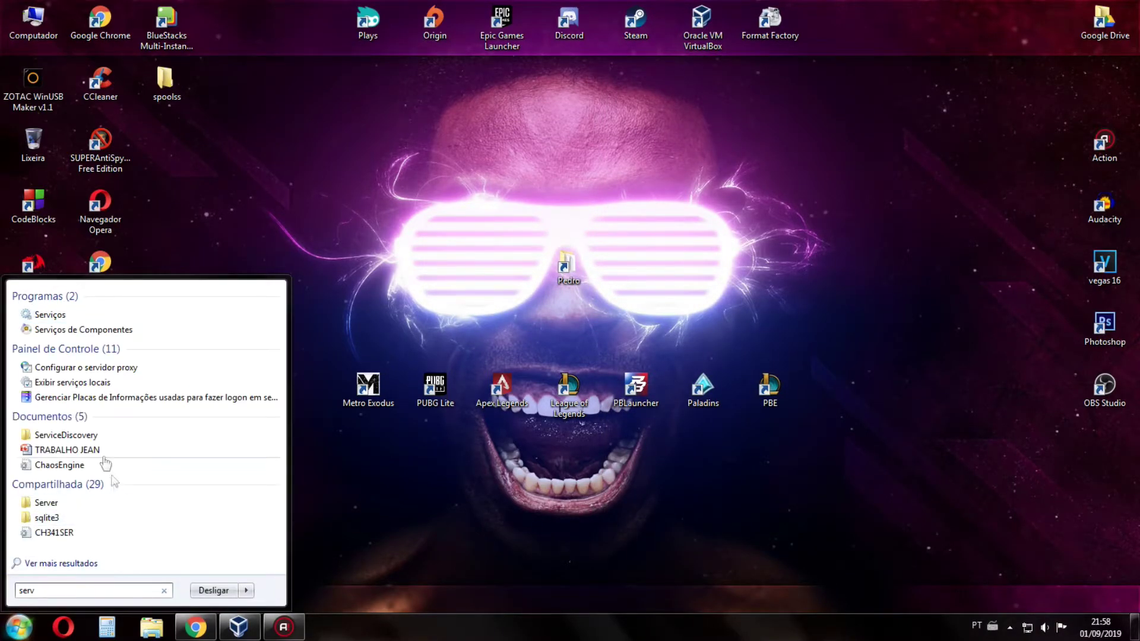
pyautogui.click(45, 312)
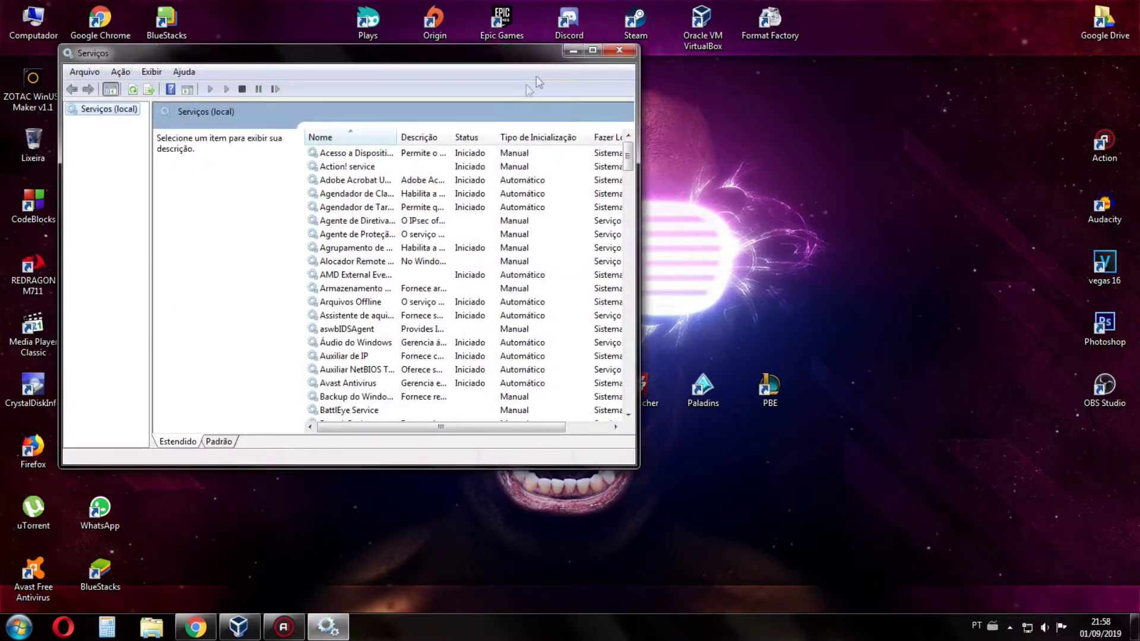
pyautogui.click(592, 50)
pyautogui.click(273, 268)
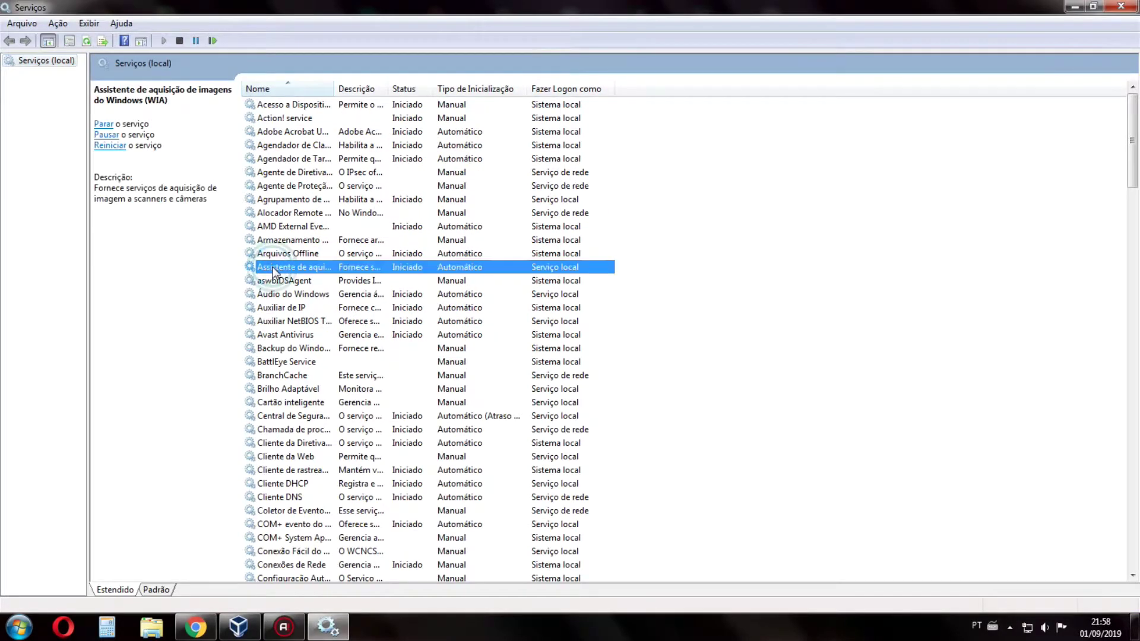
# Step: Locate the Spooler de Impressão service in the list and stop it
pyautogui.press('s')
pyautogui.press('p')
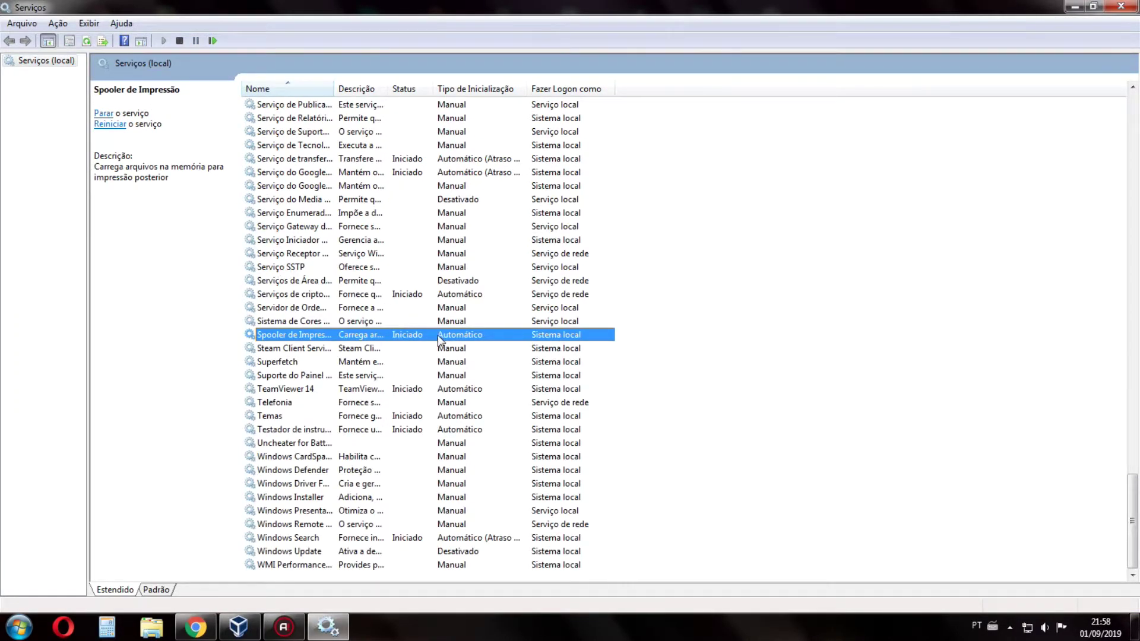
pyautogui.rightClick(419, 336)
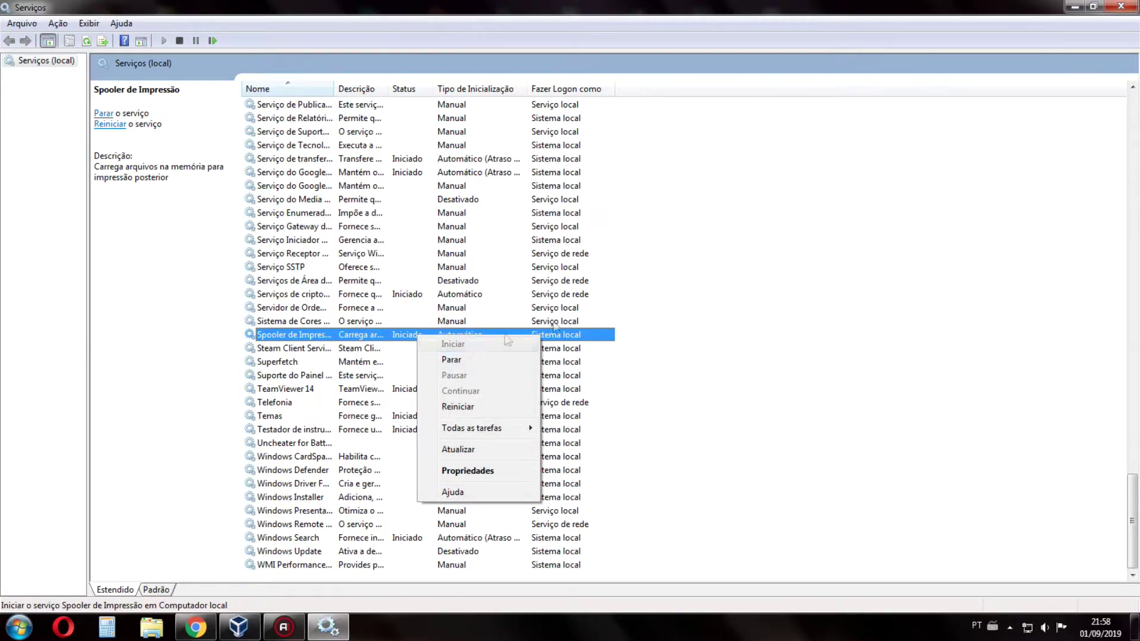
pyautogui.click(482, 360)
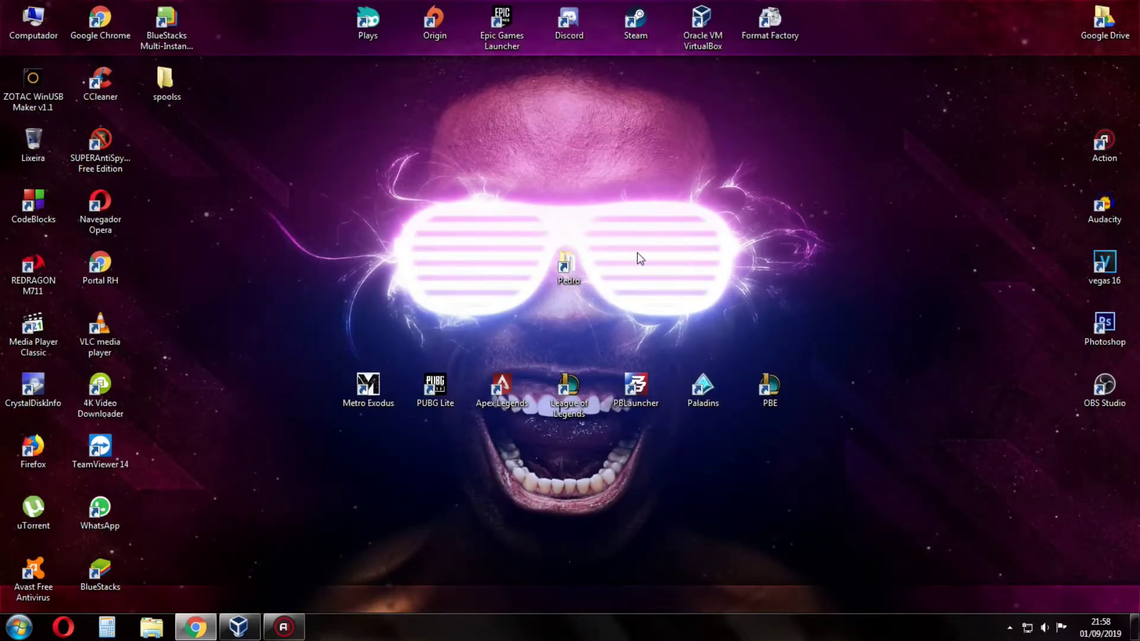
pyautogui.rightClick(637, 248)
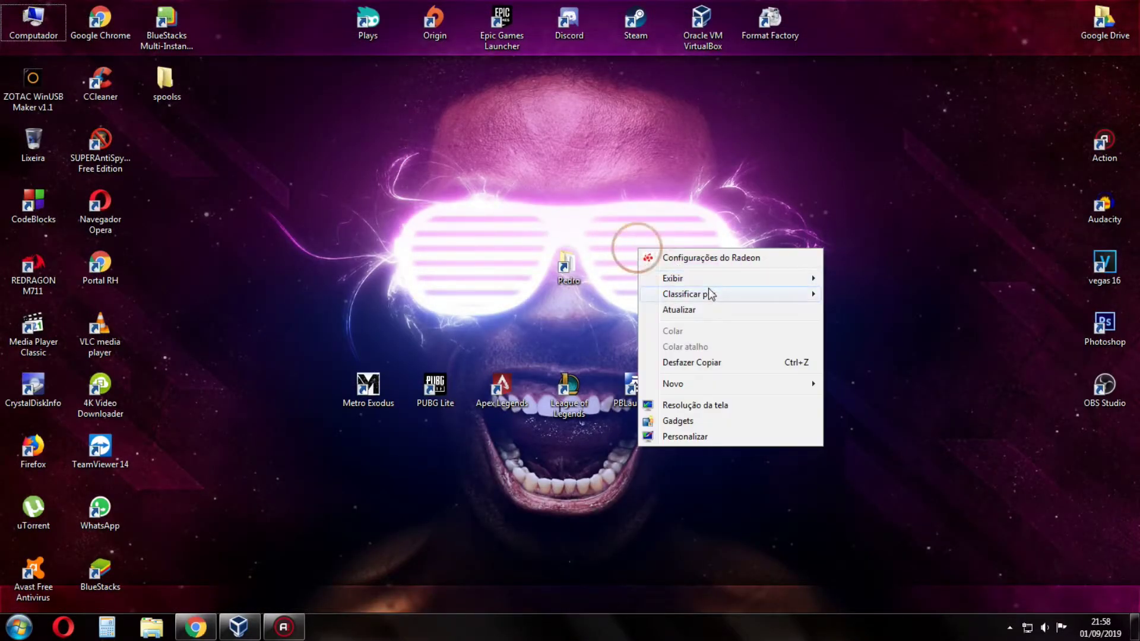
pyautogui.click(657, 308)
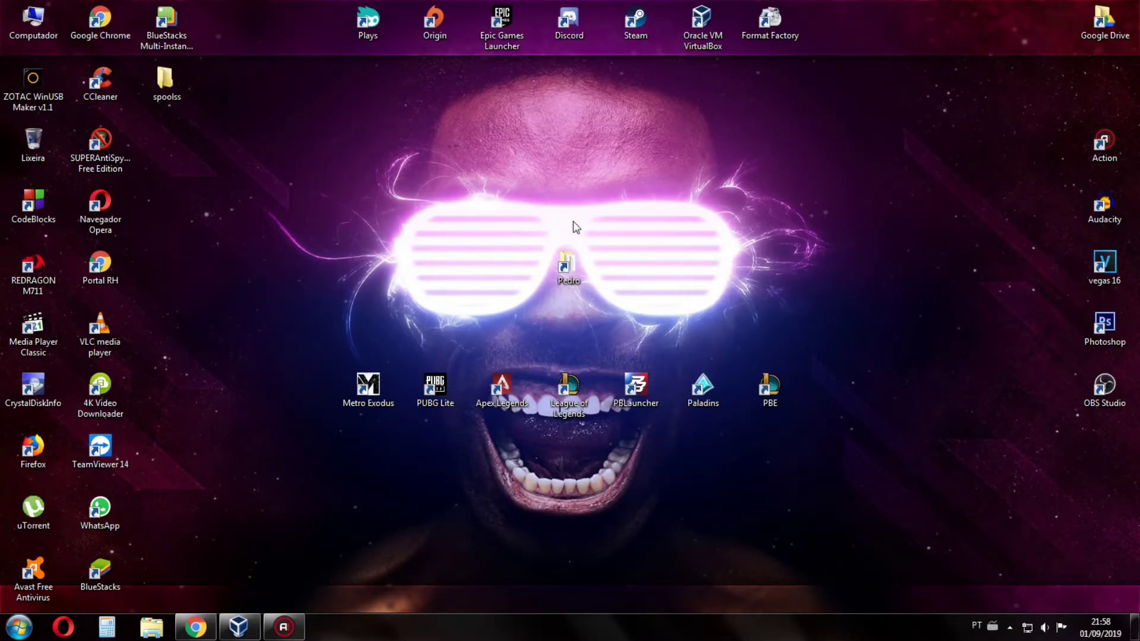